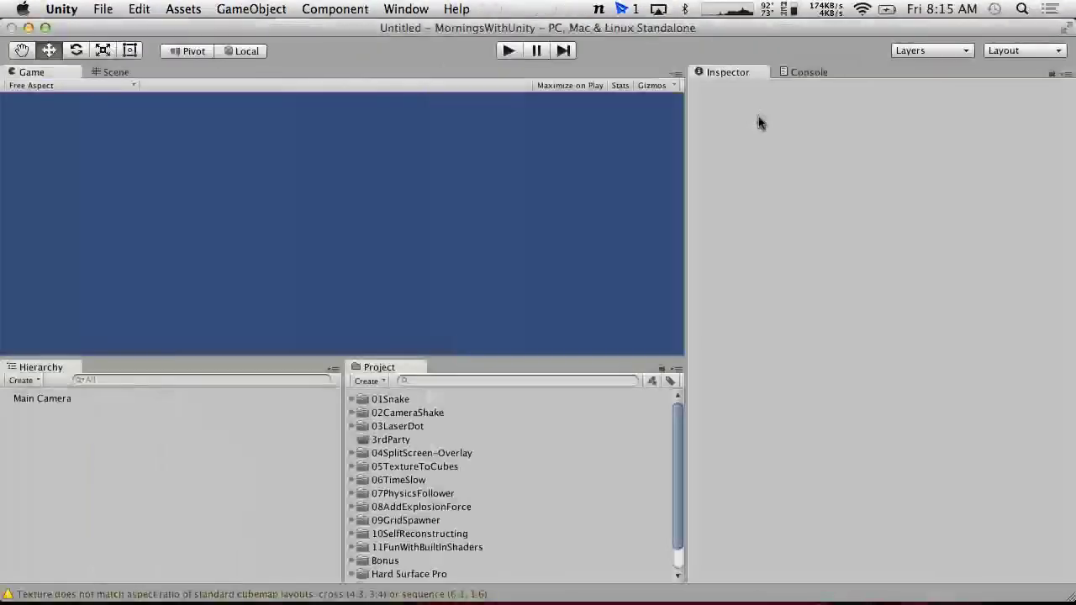
Open the Shaders scene from the 11FunWithBuiltInShaders folder and test it in play mode.
key(ctrl+Right)
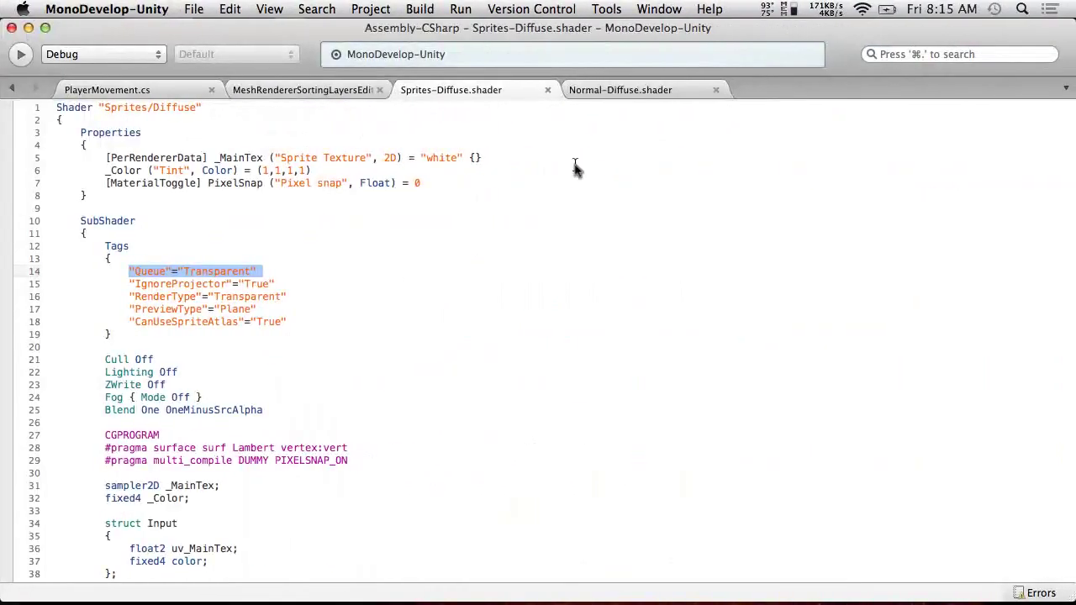
key(ctrl+Left)
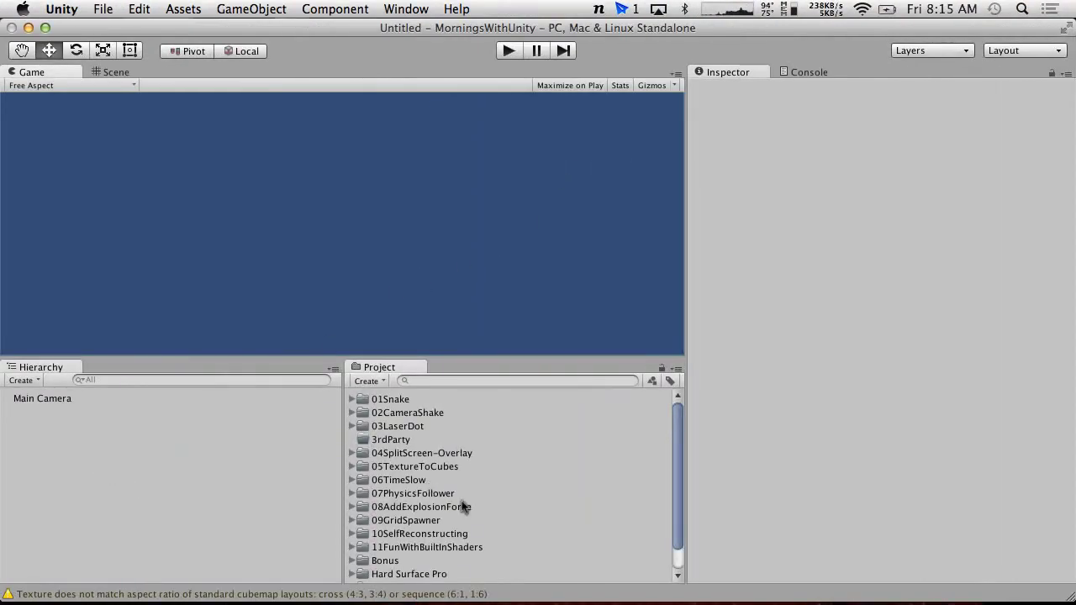
scroll(463, 505, down, 2)
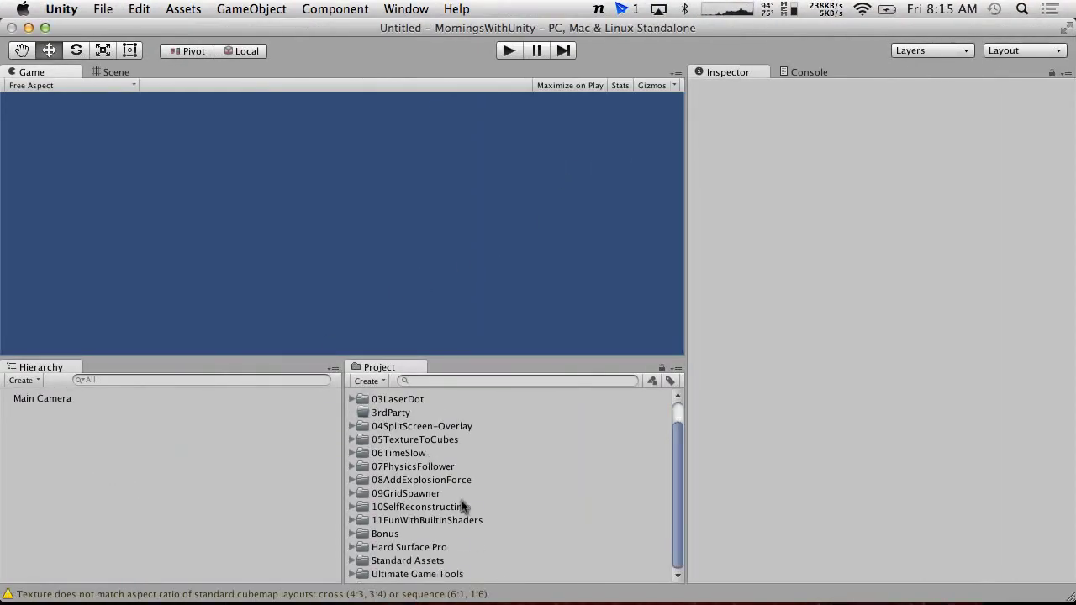
click(353, 520)
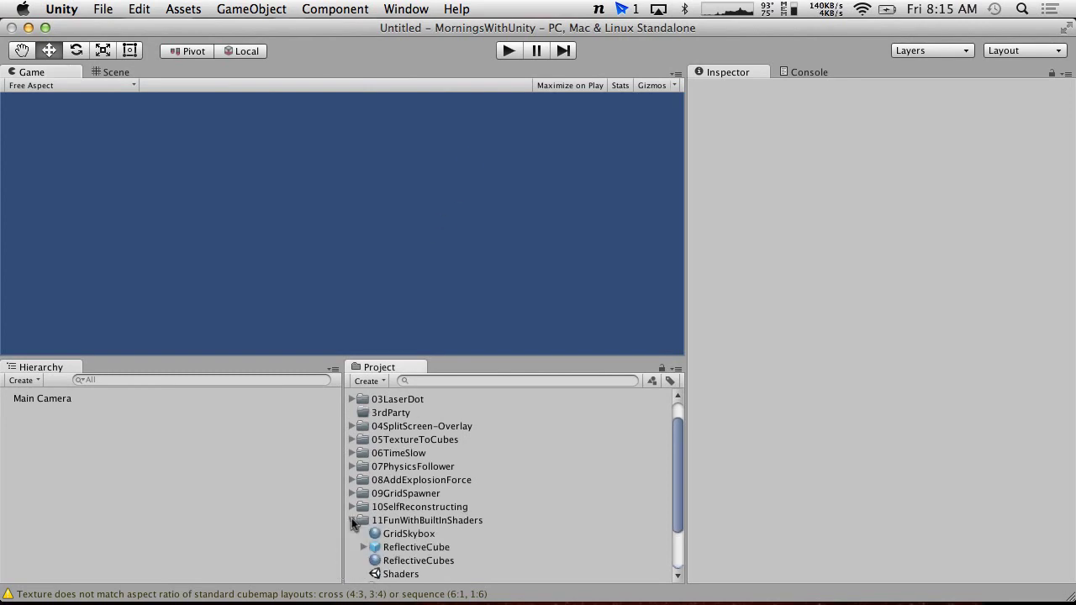
scroll(378, 499, down, 3)
double_click(389, 505)
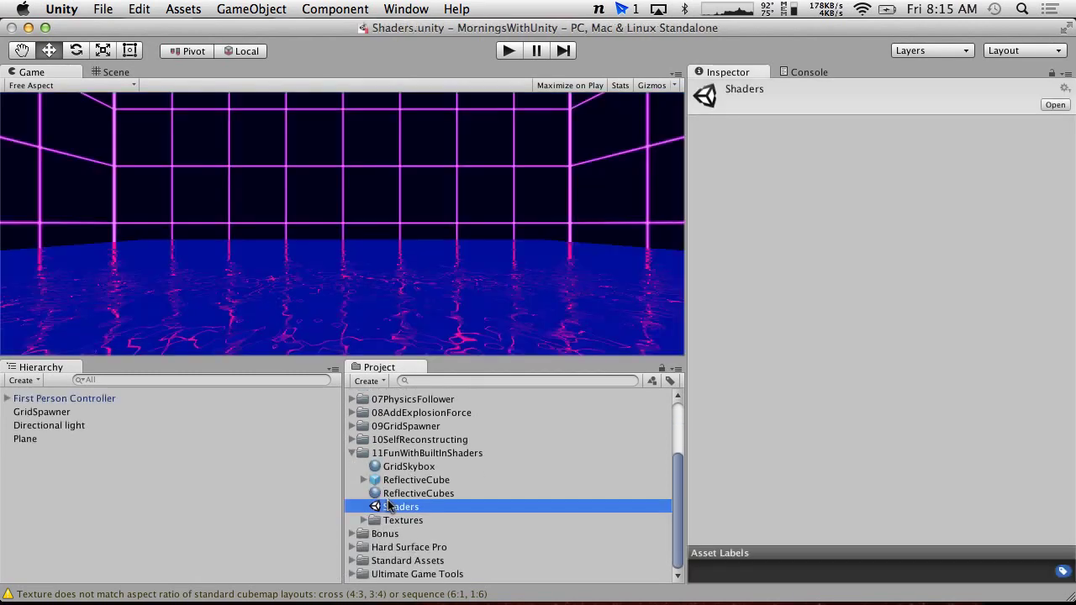
click(508, 50)
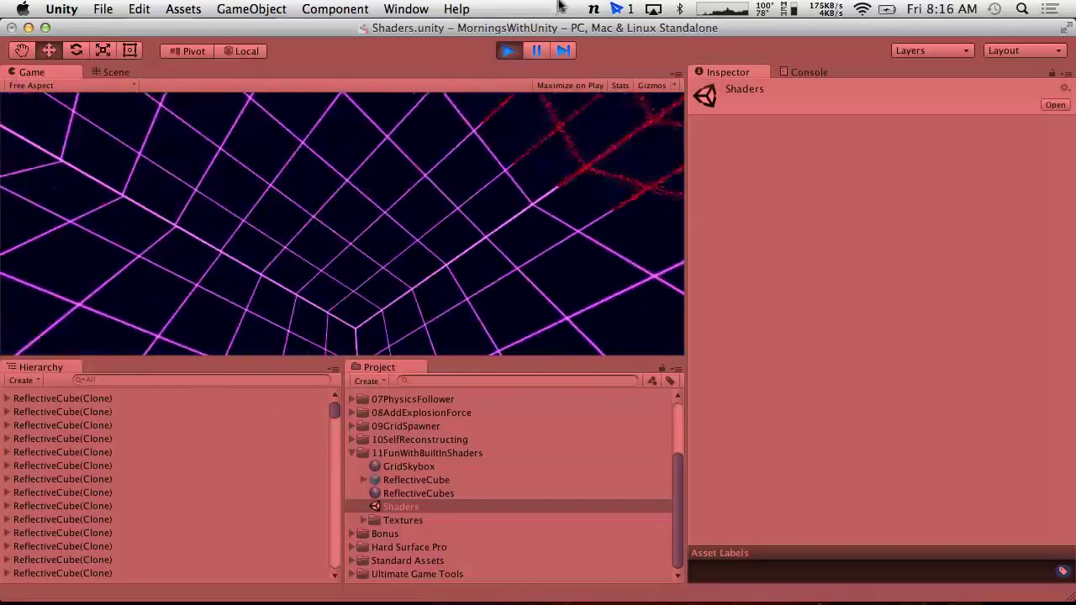
click(508, 50)
Create a project folder named 12ParticleGlow and move it out of 11FunWithBuiltInShaders to the project's top level.
click(374, 383)
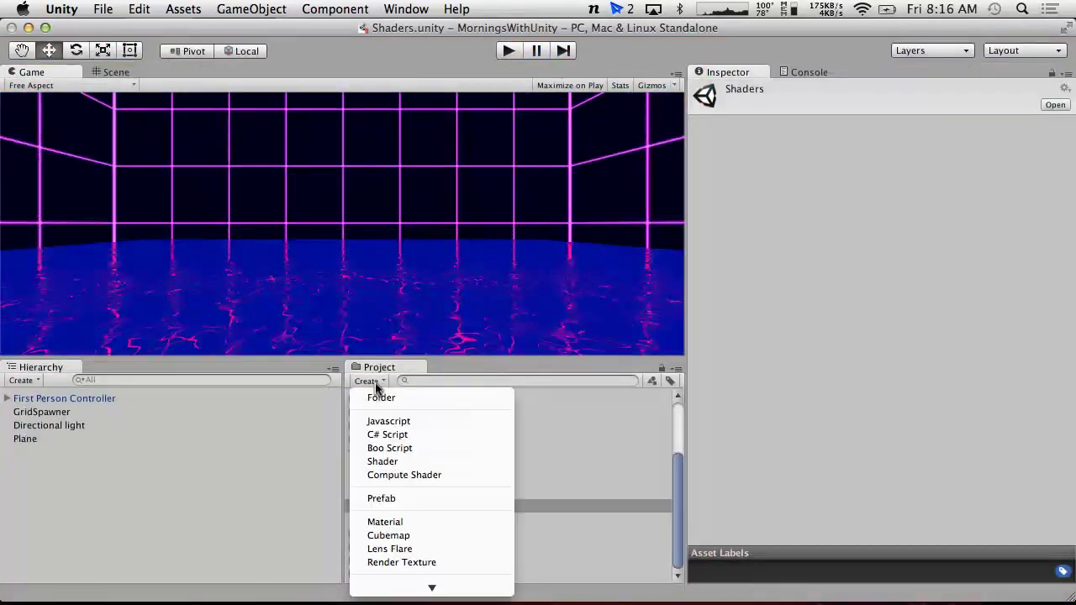
click(380, 398)
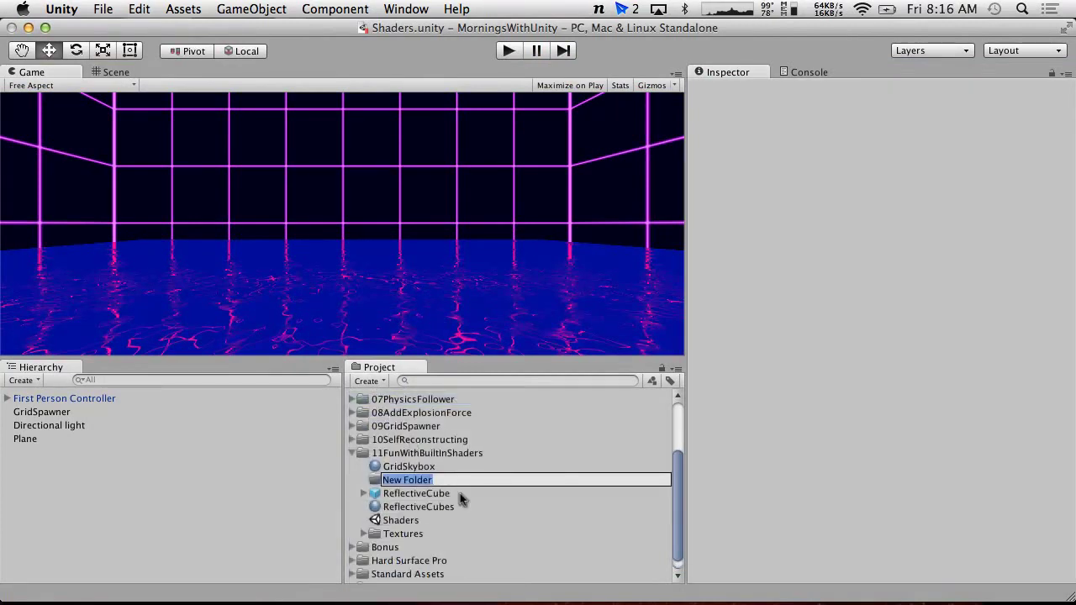
text(12)
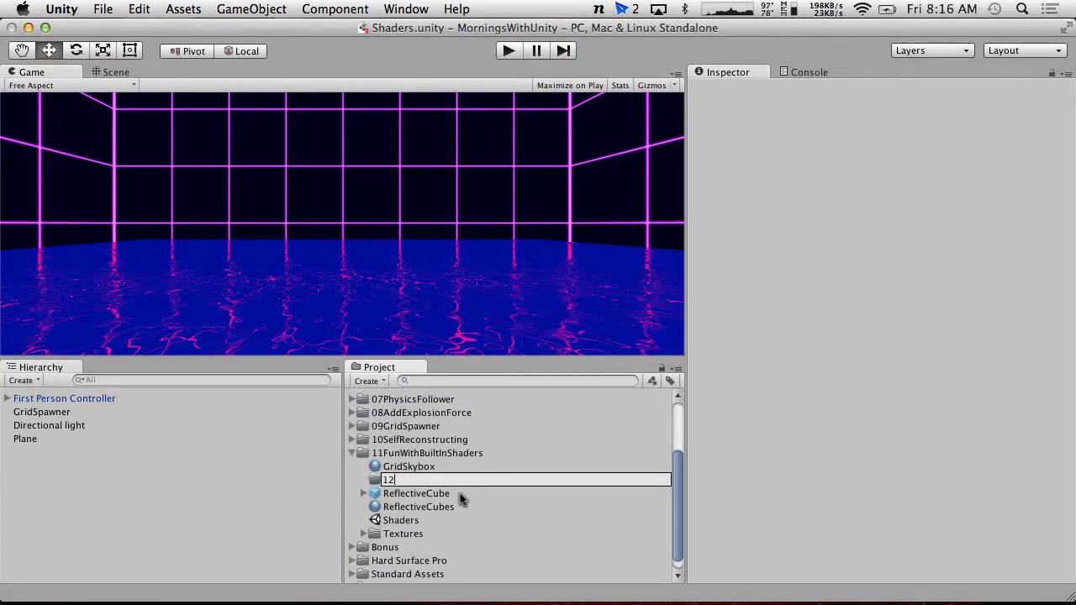
mouse_move(378, 592)
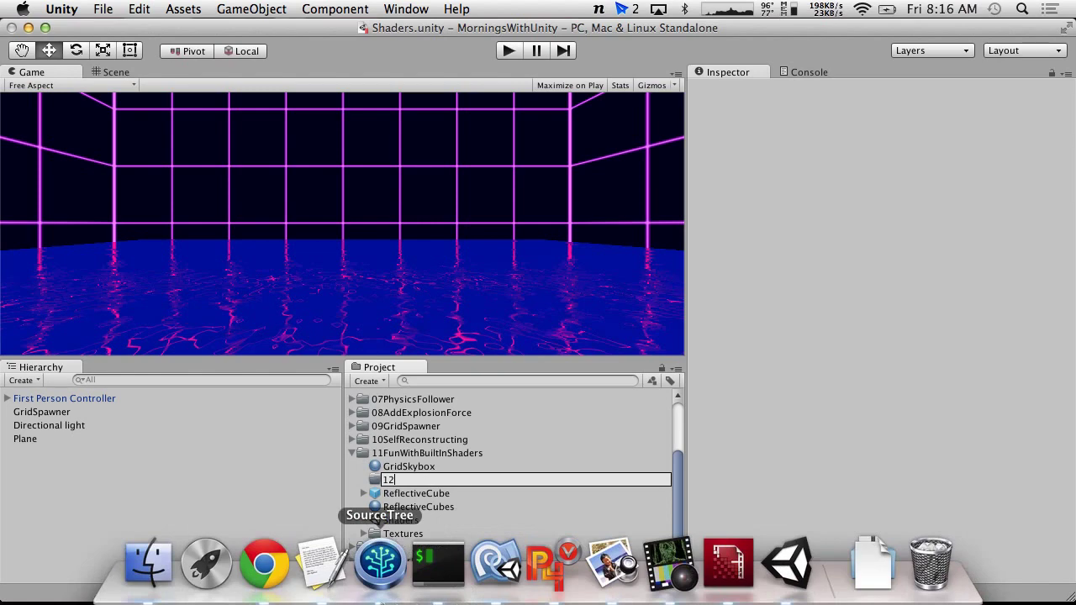
click(285, 588)
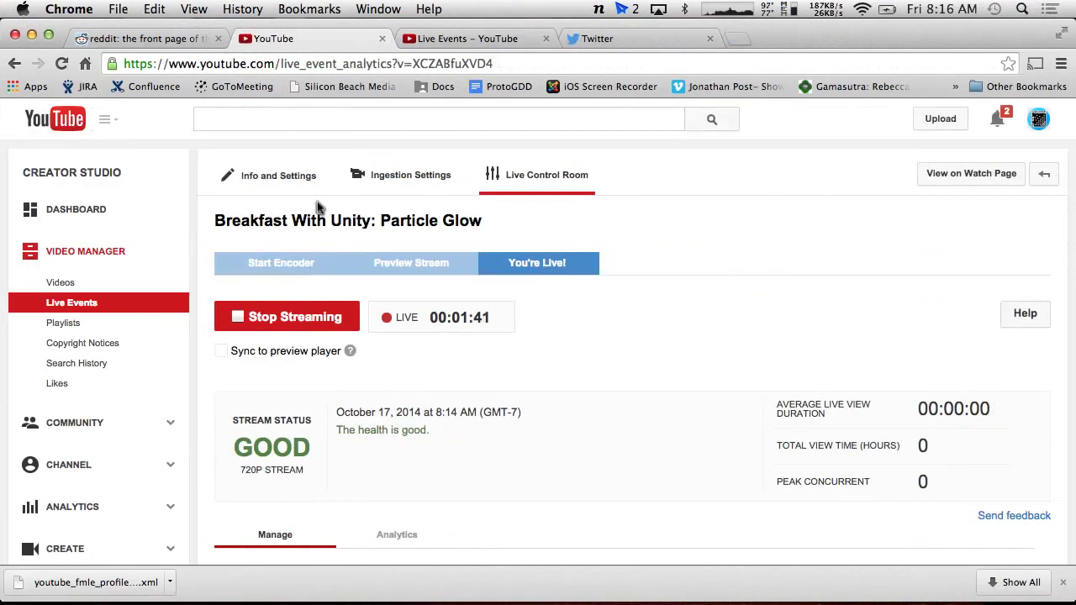
key(super+Tab)
key(super+Tab)
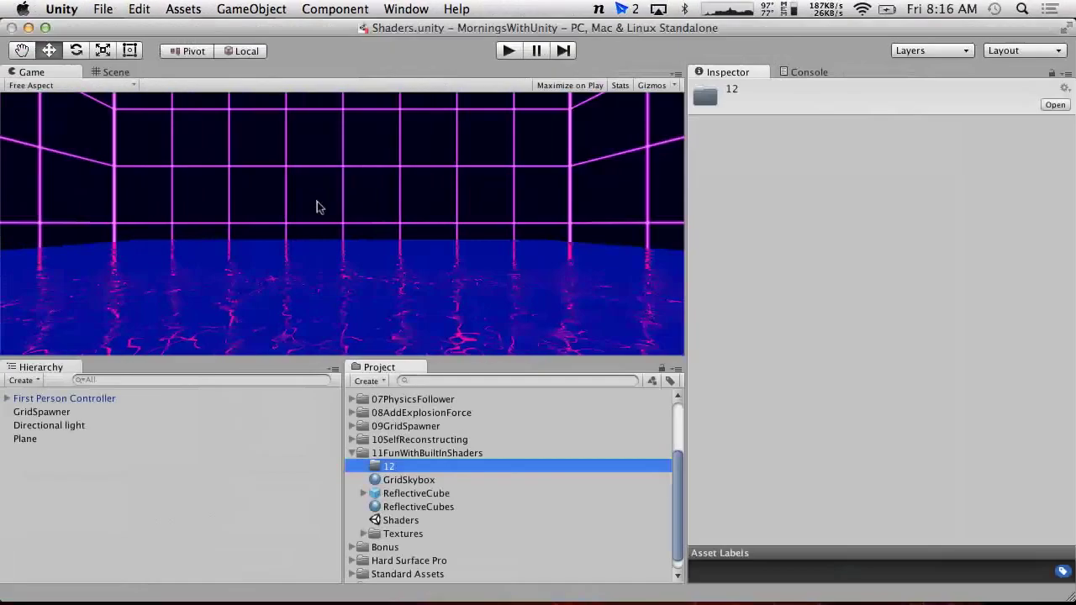
click(400, 469)
text(ParticleGlow)
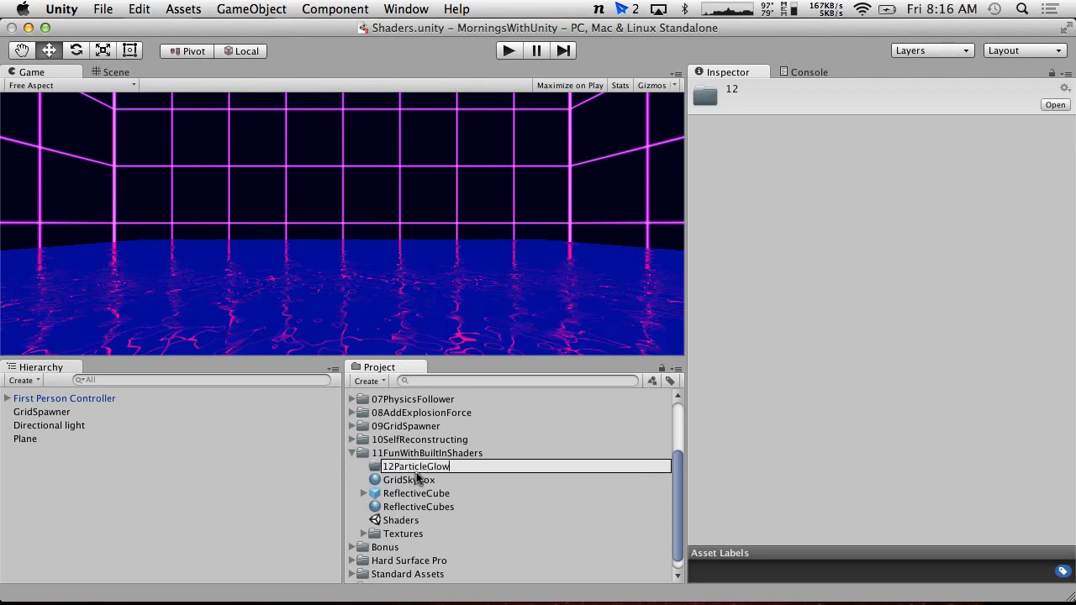
key(Return)
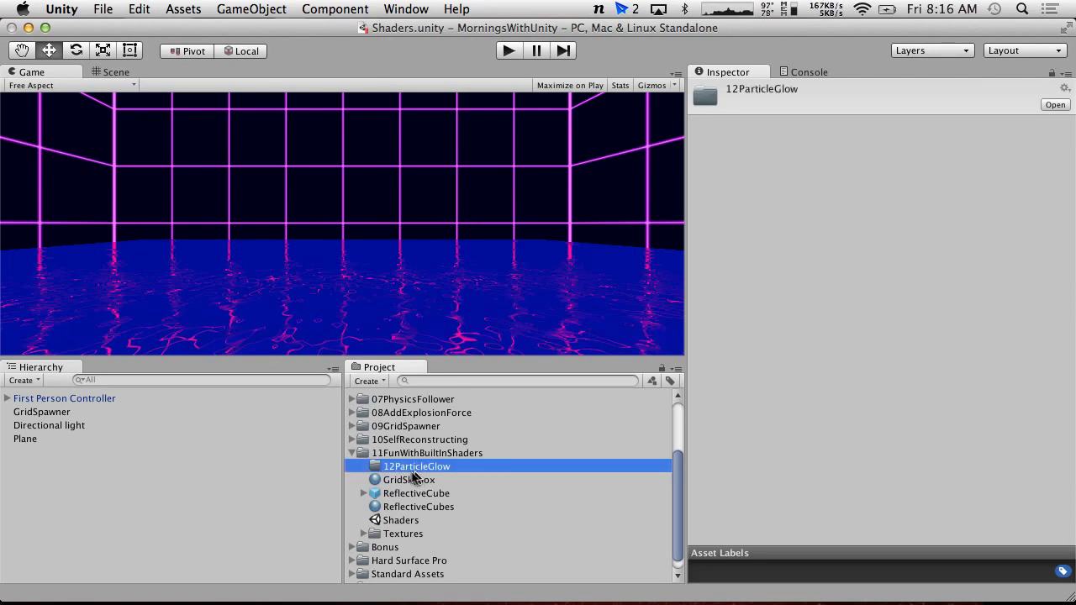
drag(402, 472, 389, 543)
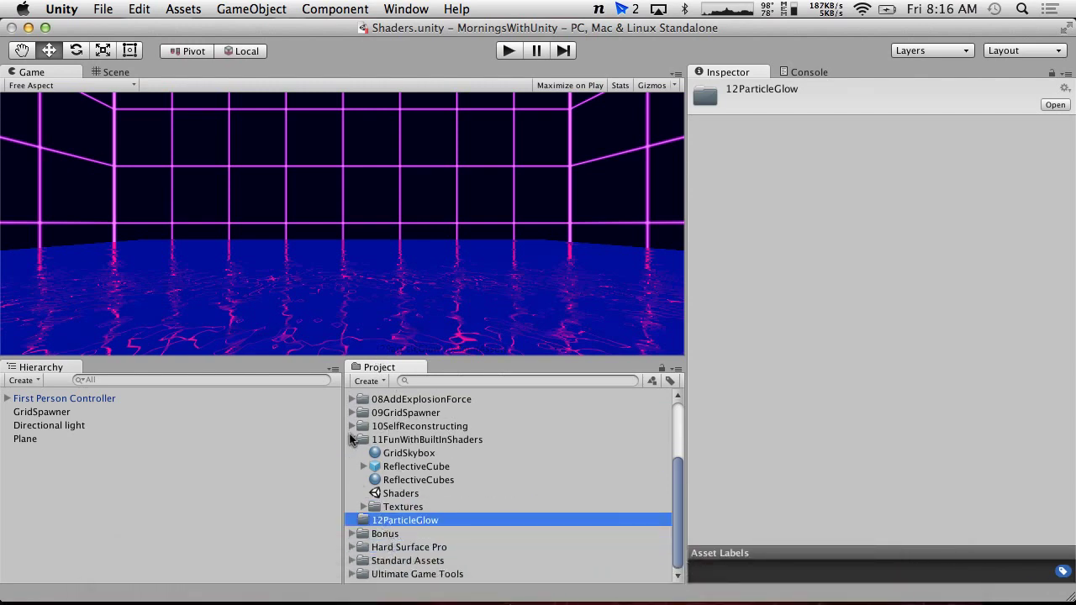
click(352, 439)
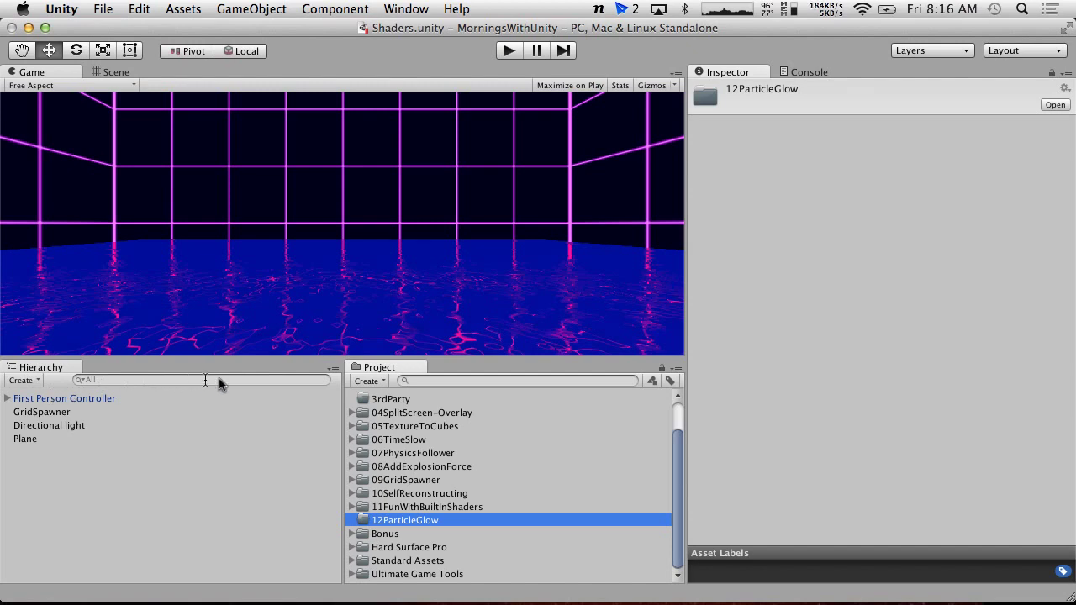
Duplicate the Shaders scene in 11FunWithBuiltInShaders and move the copy into the 12ParticleGlow folder.
click(354, 508)
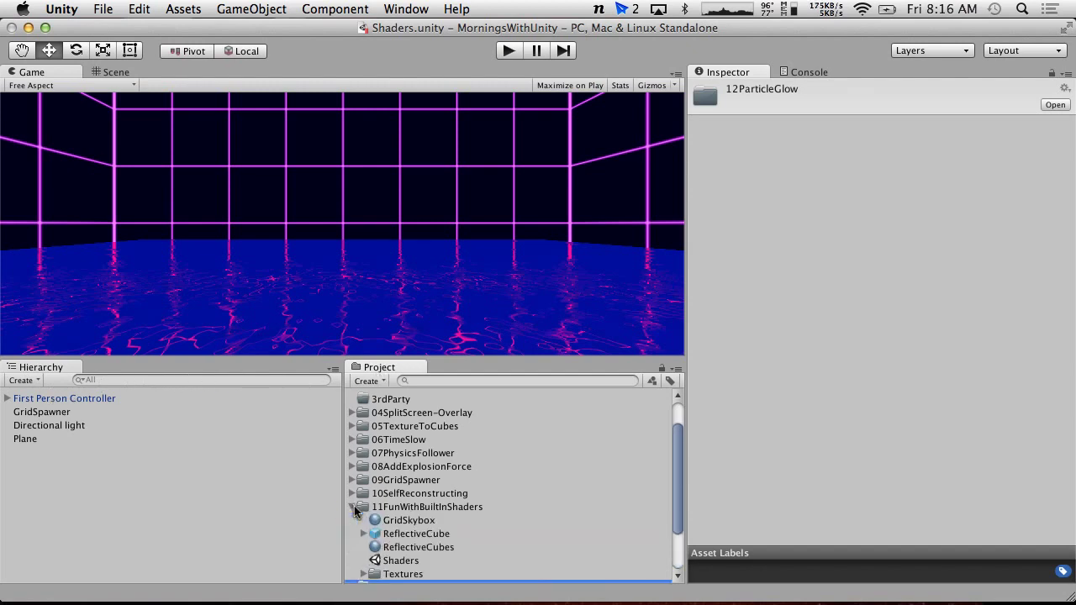
scroll(354, 506, down, 3)
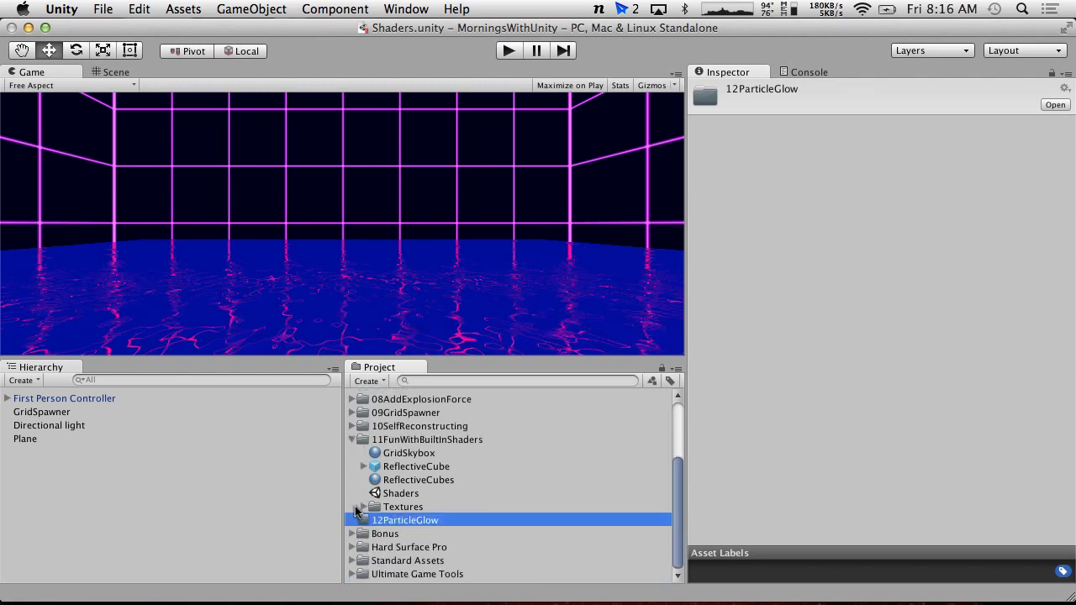
click(393, 494)
key(super+d)
drag(393, 507, 385, 538)
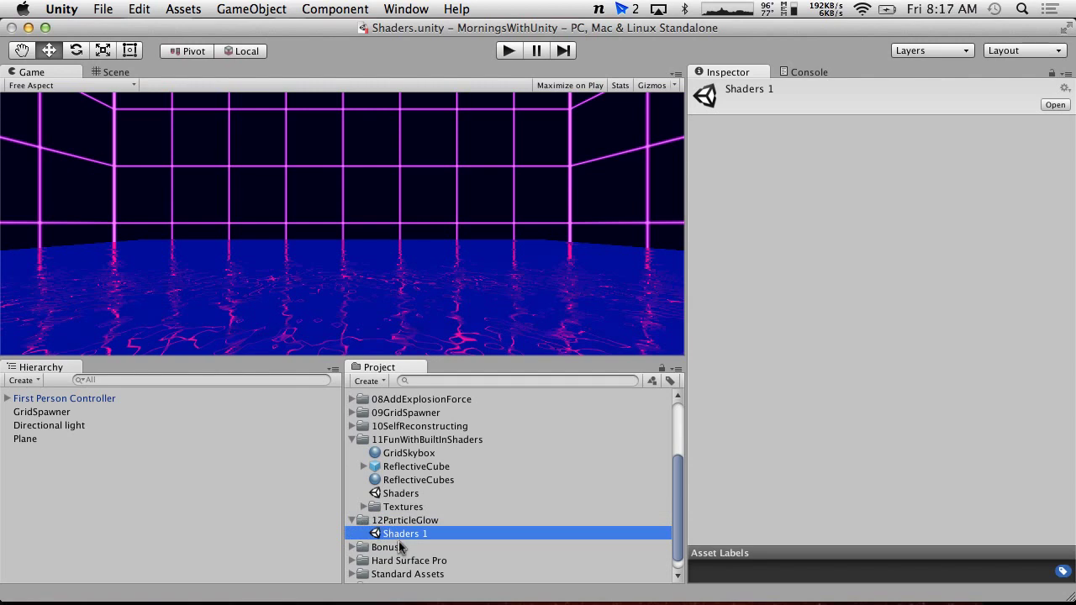
Rename the scene copy in the 12ParticleGlow folder to ParticleGlow and open it.
click(400, 535)
click(431, 534)
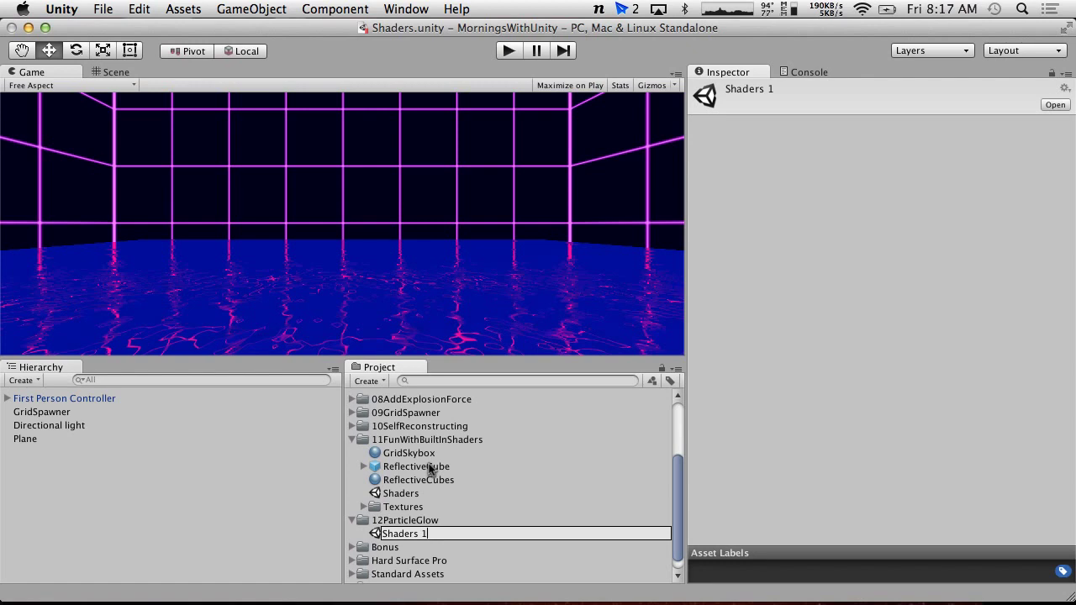
key(BackSpace)
key(BackSpace)
key(BackSpace)
key(BackSpace)
key(BackSpace)
key(BackSpace)
key(BackSpace)
key(BackSpace)
key(BackSpace)
text(ParticleGlow)
key(Return)
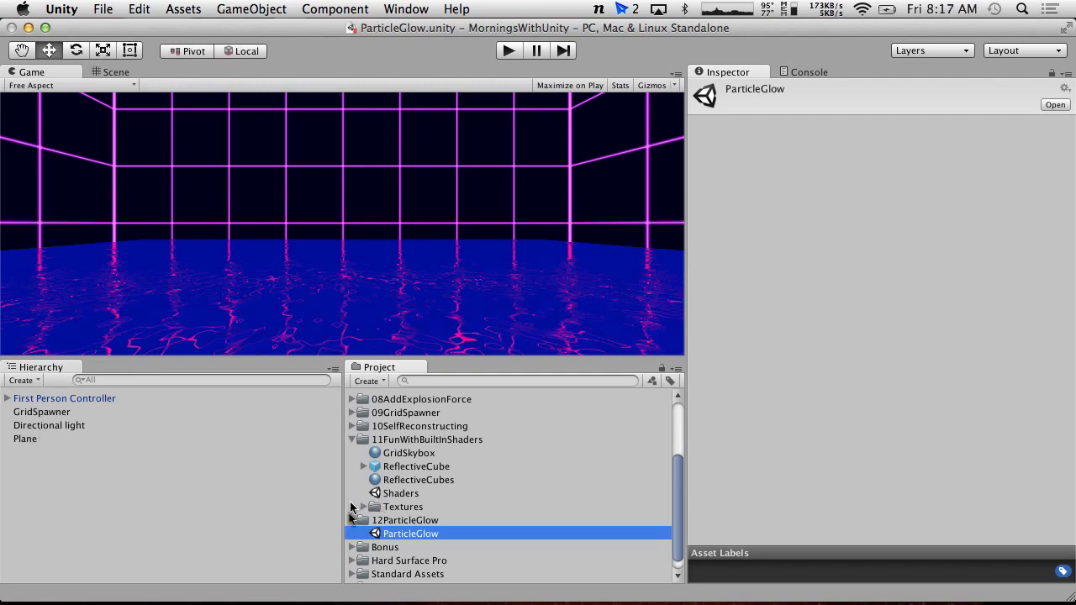
click(367, 381)
scroll(396, 488, down, 3)
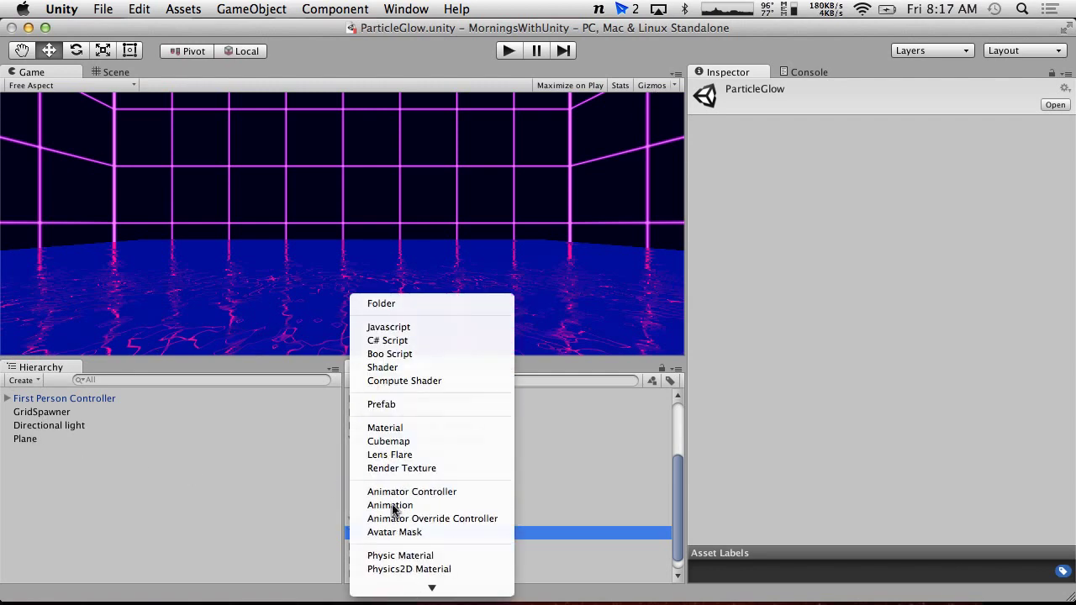
click(120, 565)
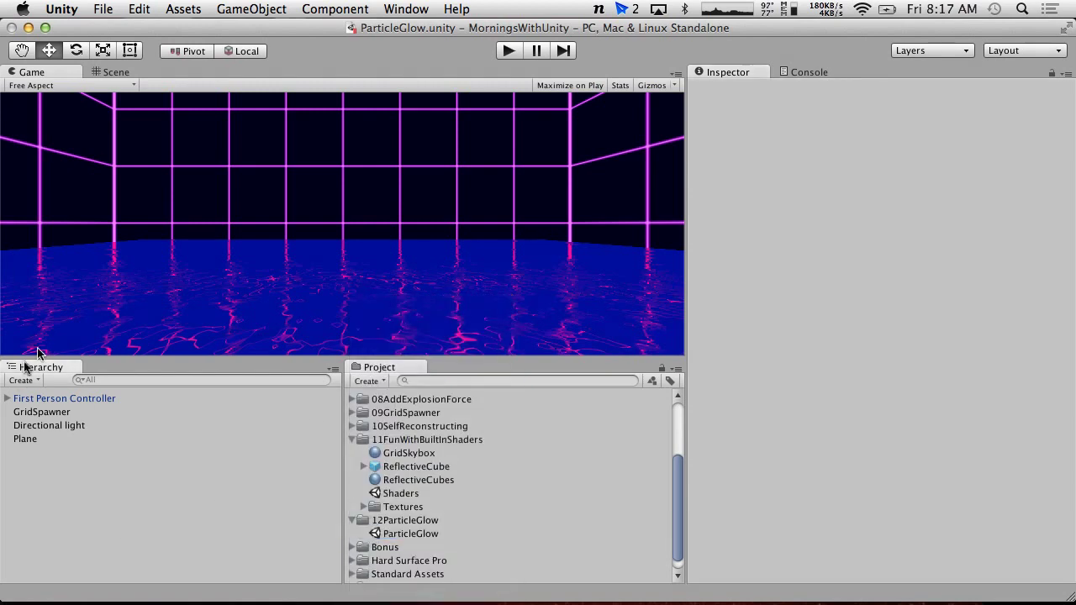
Add a 3D cube to the ParticleGlow scene.
click(21, 380)
mouse_move(66, 427)
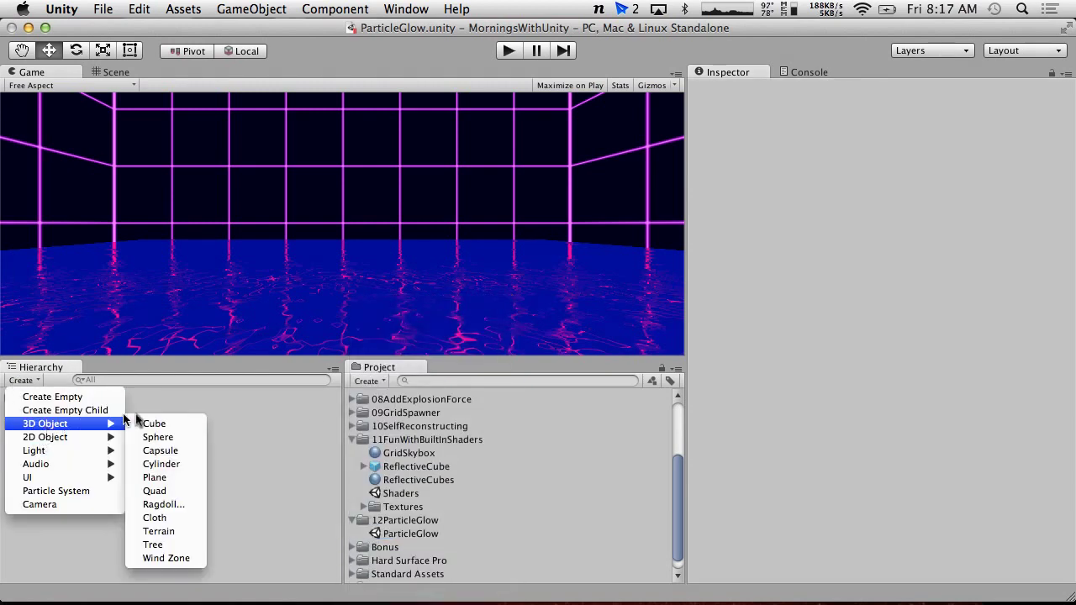
click(157, 424)
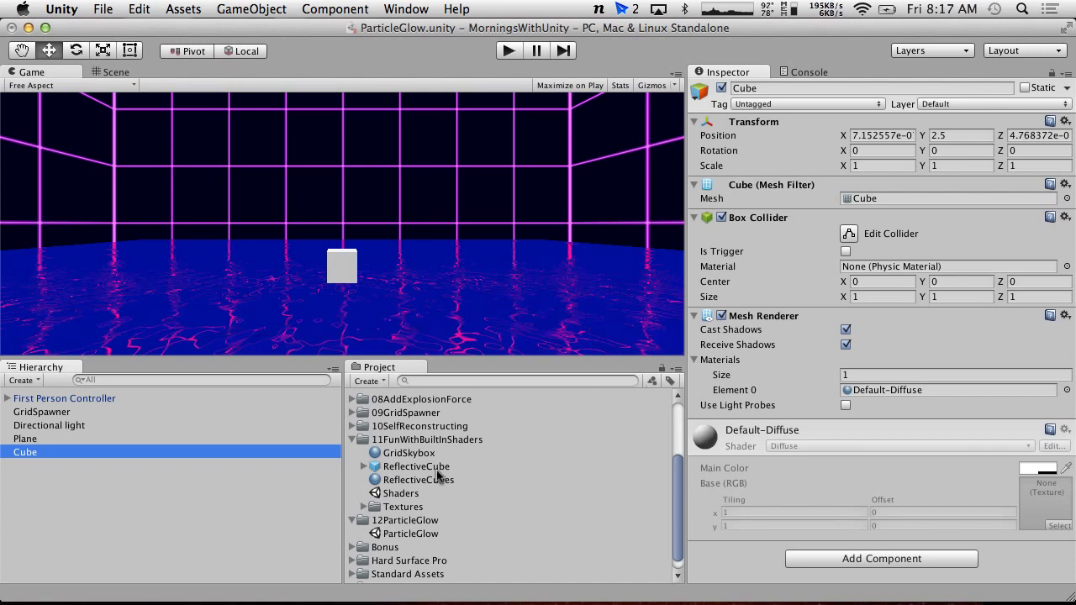
Create a new material named RedGlowCube in the 12ParticleGlow folder.
click(395, 522)
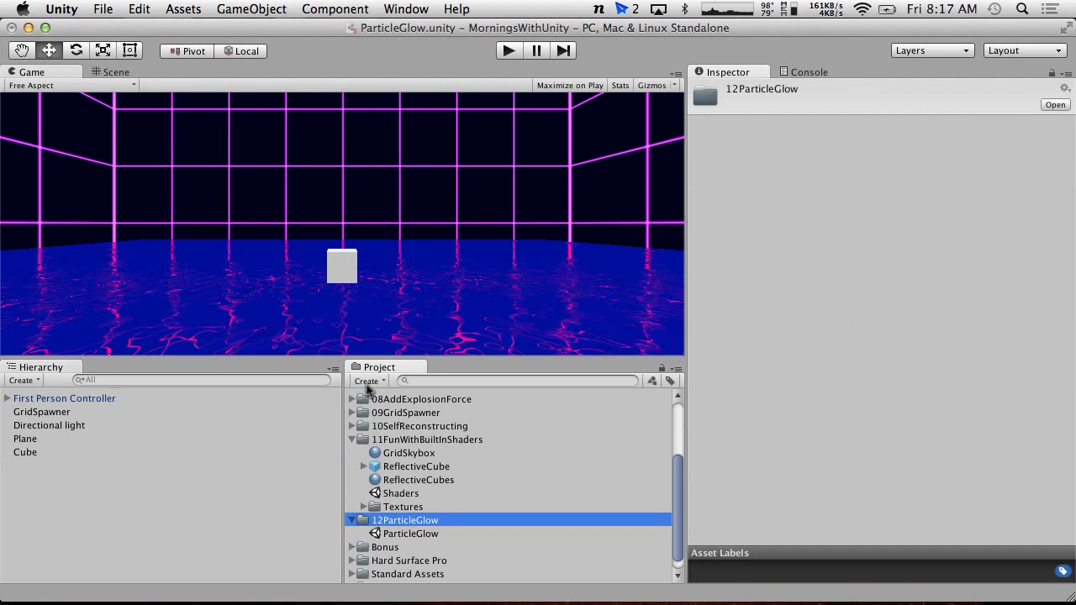
click(368, 382)
click(416, 521)
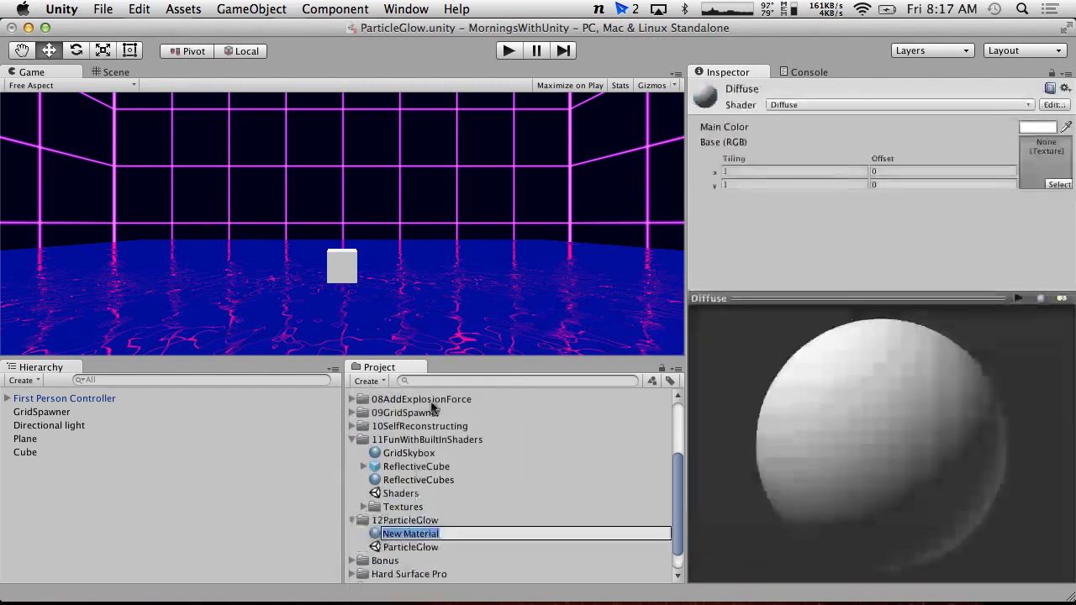
text(RedGlowCub)
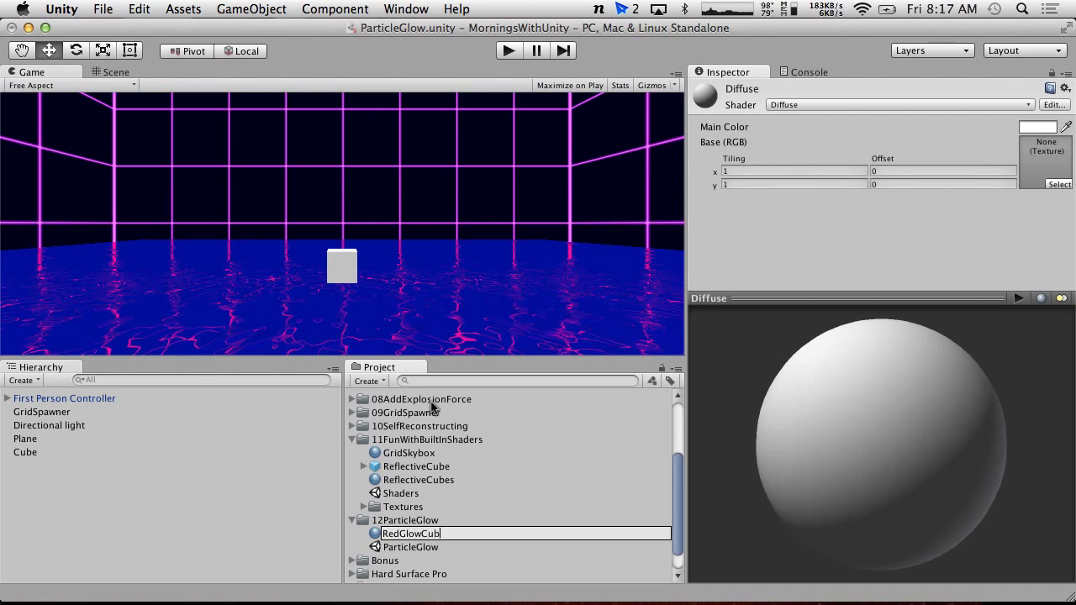
text(e)
key(Return)
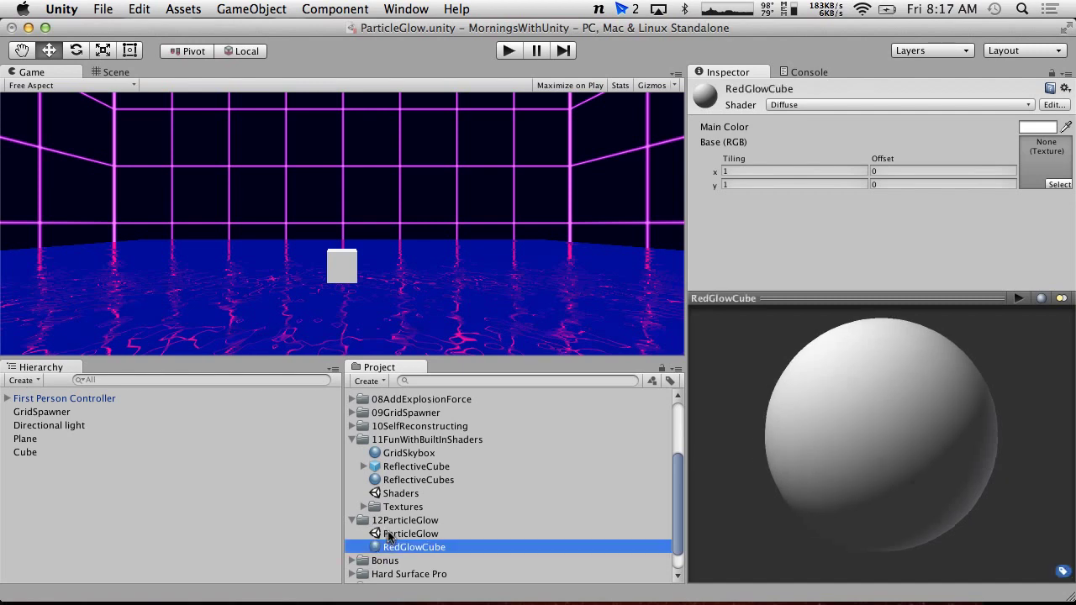
Apply the RedGlowCube material to the cube and set its main color to pure red (255, 0, 0).
drag(387, 552, 34, 452)
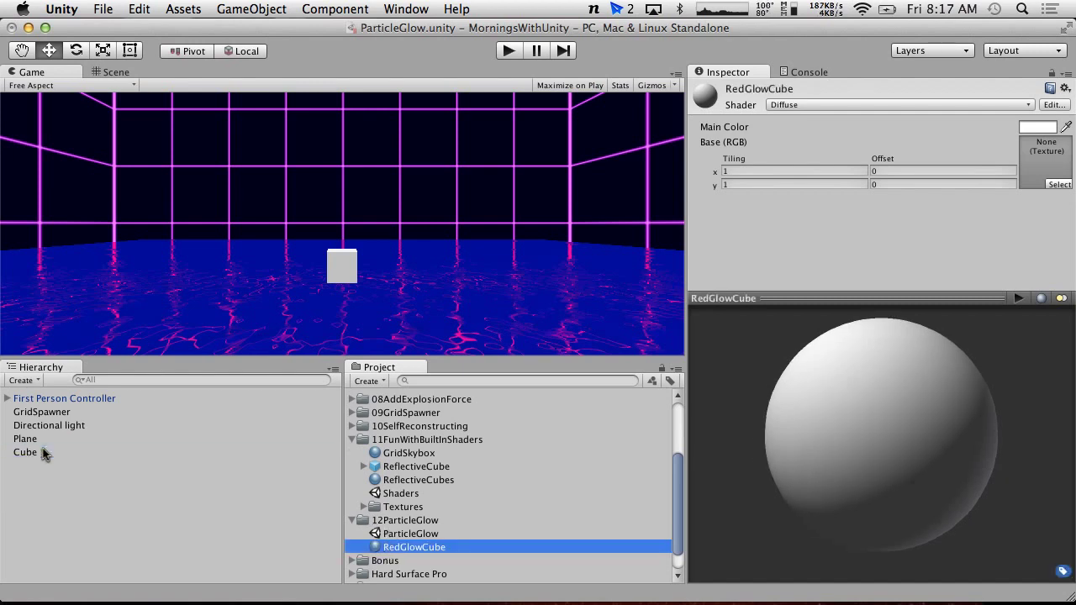
click(124, 459)
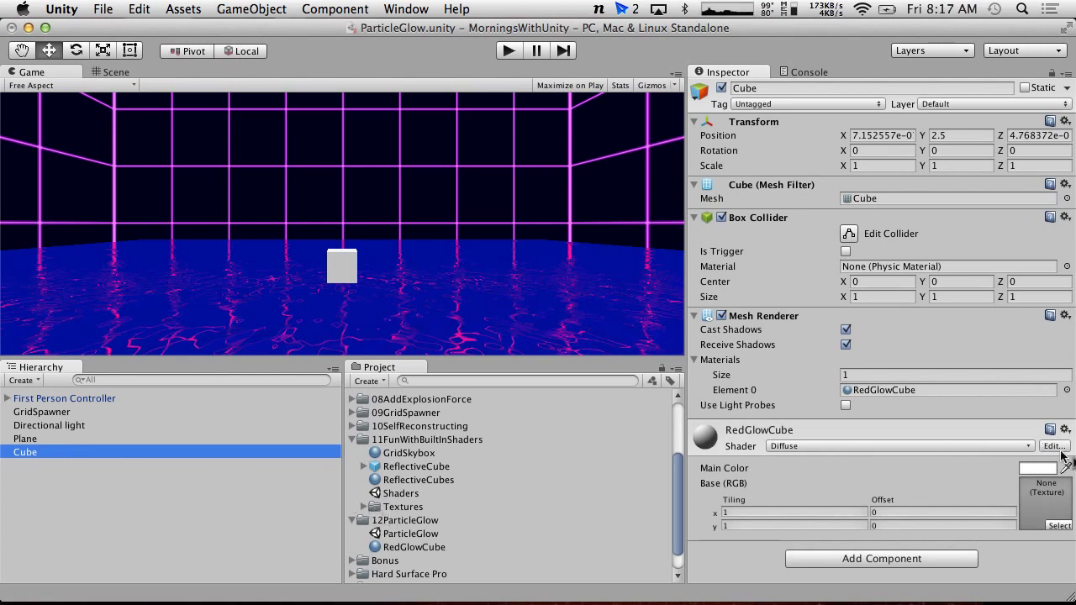
click(1039, 468)
drag(799, 252, 825, 222)
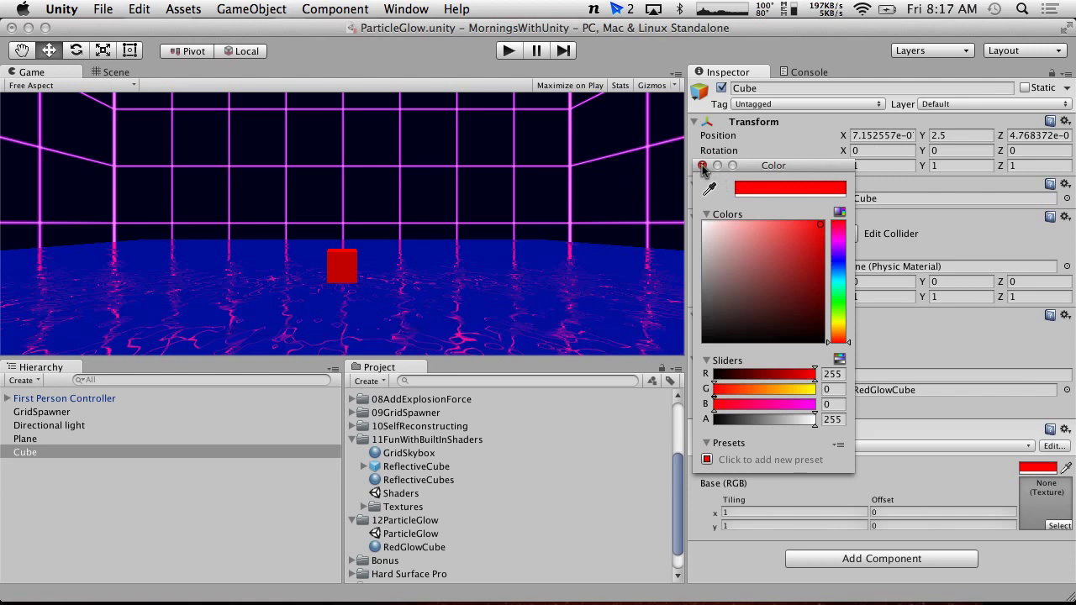
click(703, 166)
click(794, 447)
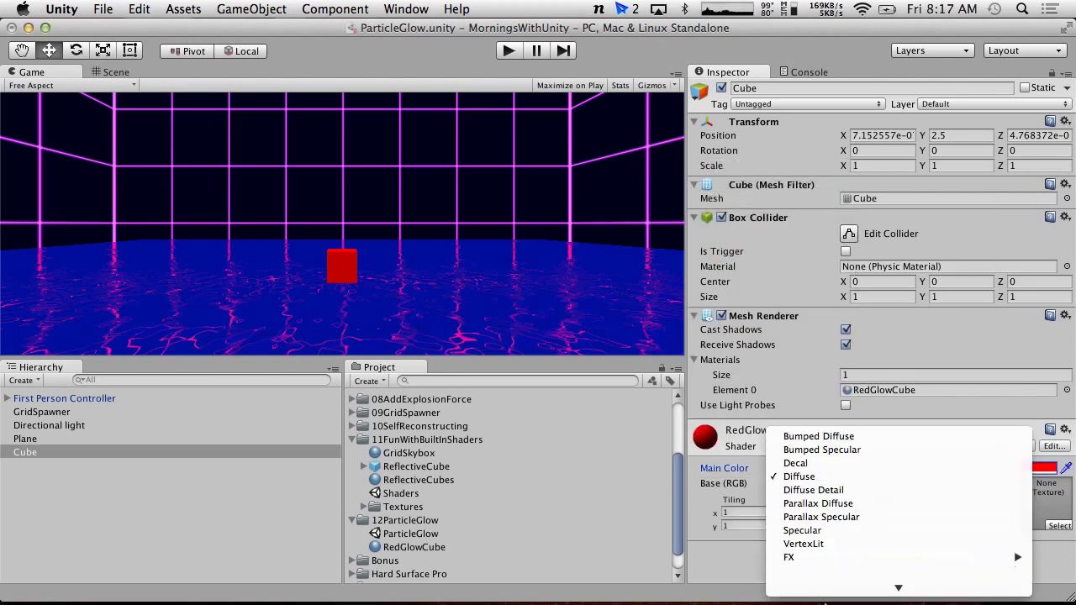
mouse_move(822, 526)
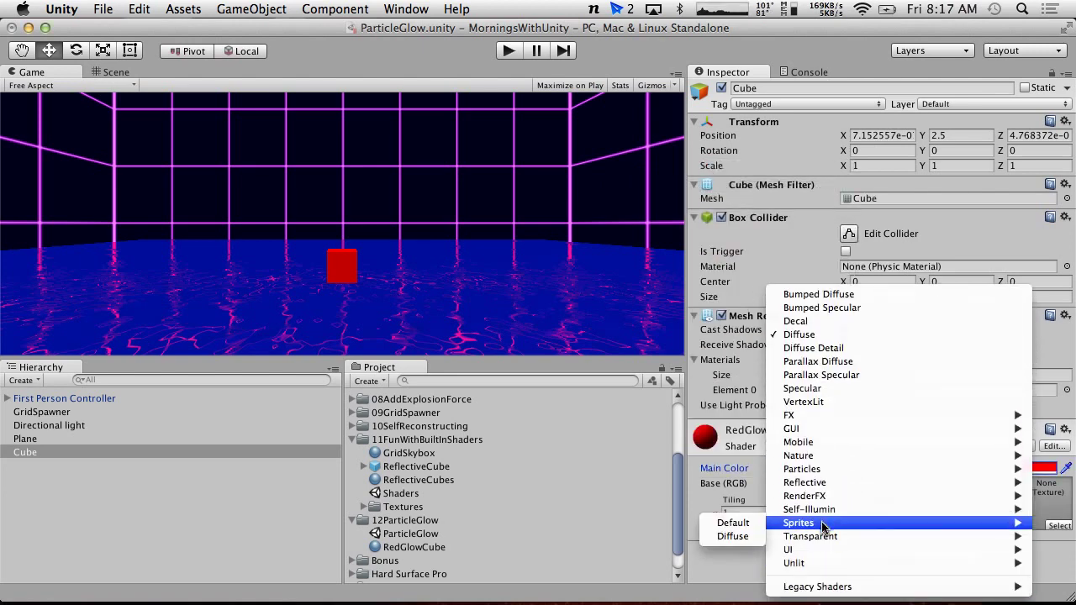
mouse_move(822, 565)
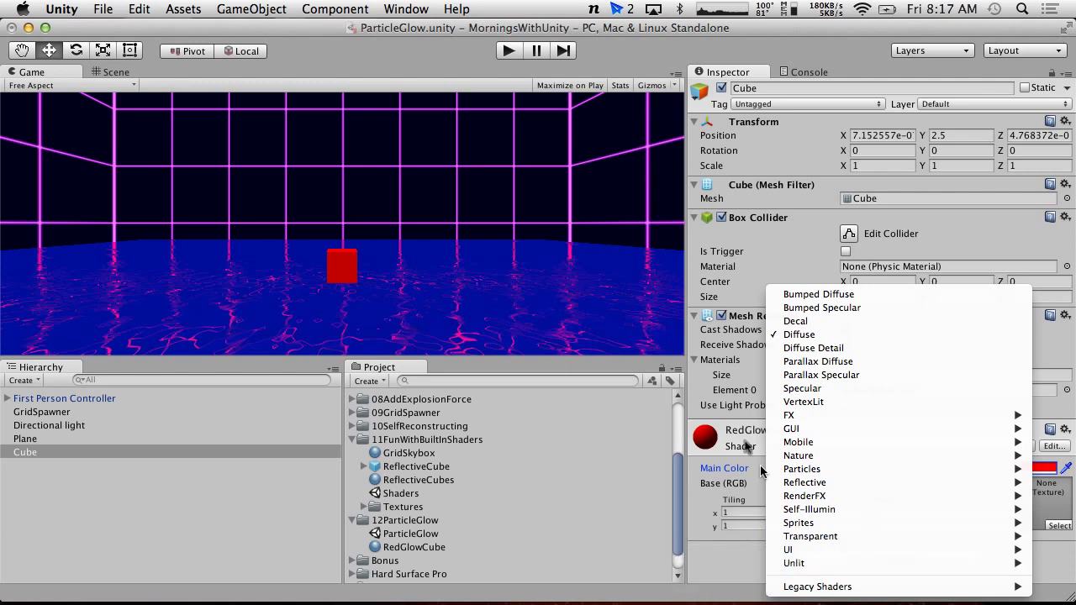
click(523, 382)
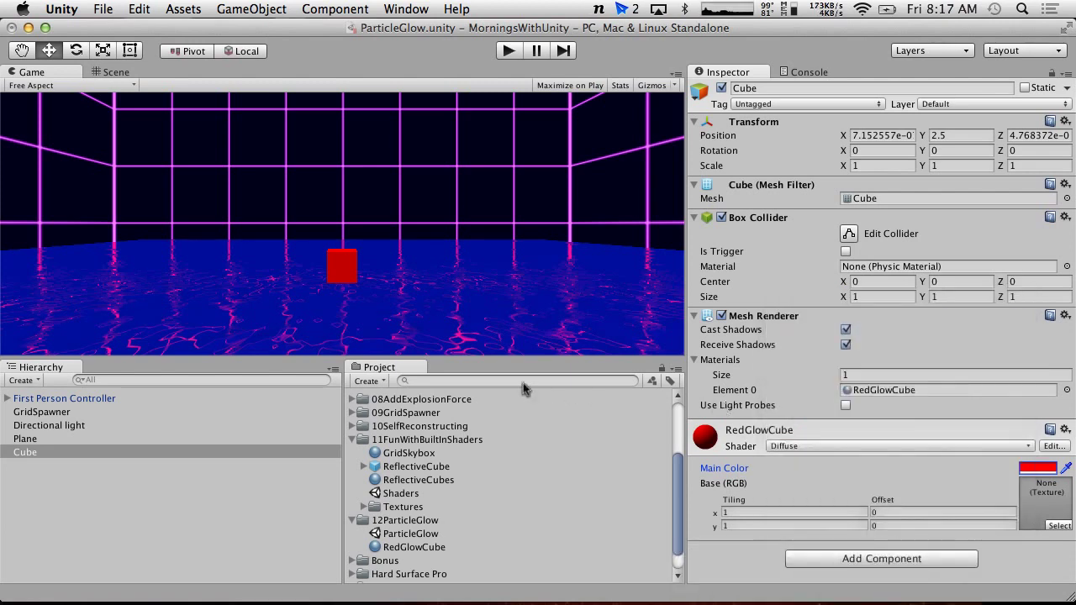
Play-test the scene, then stop playback.
click(509, 51)
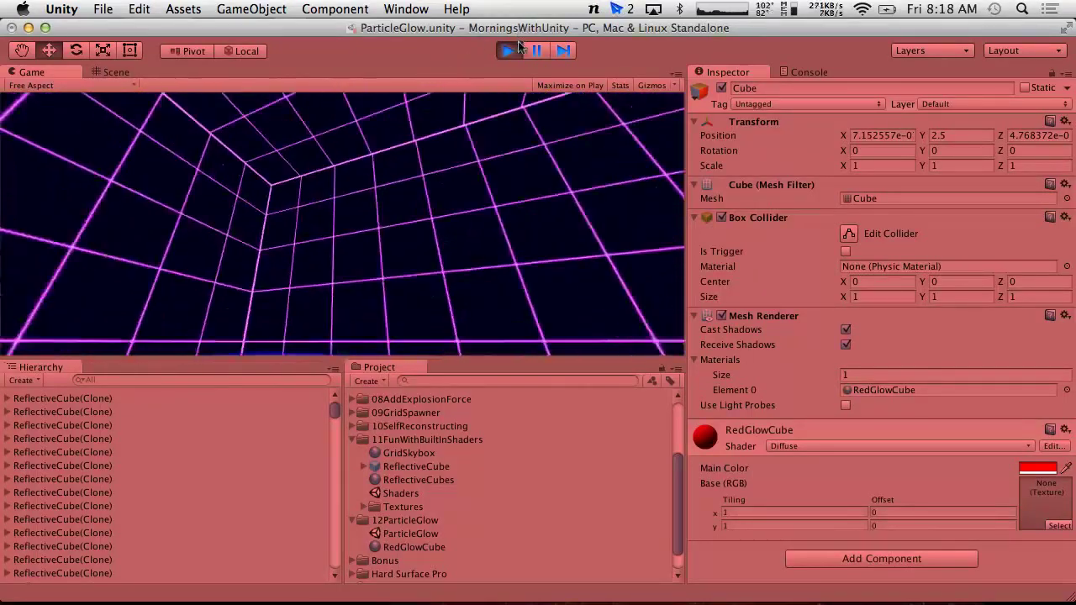
key(super+p)
Scale the red cube uniformly to 5 on the X, Y and Z axes.
click(881, 166)
text(5)
click(975, 166)
text(5)
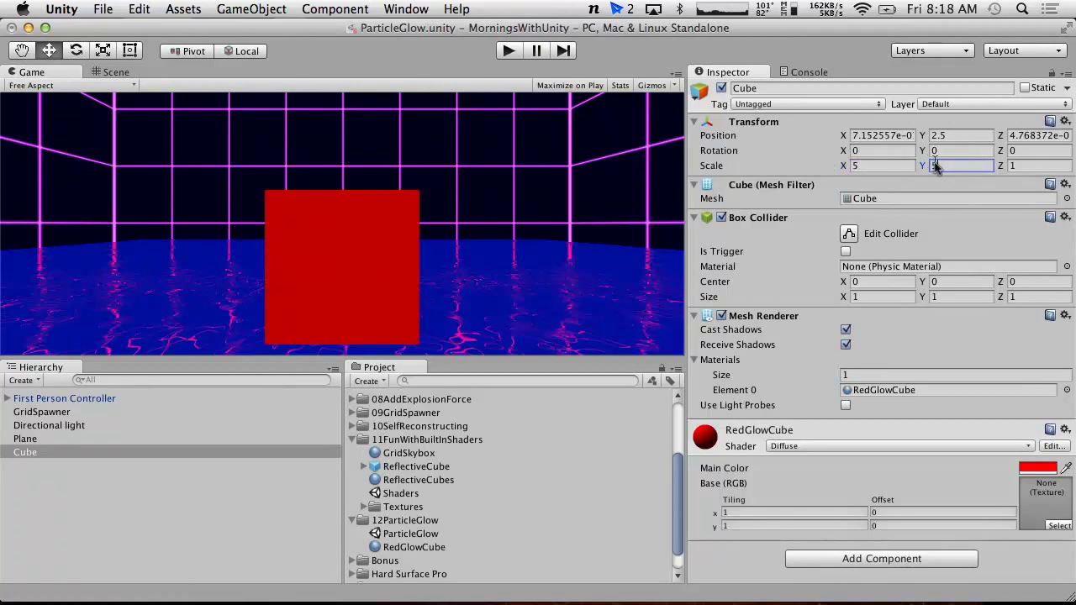
click(1024, 166)
key(Return)
click(99, 71)
alt+drag(163, 161, 557, 186)
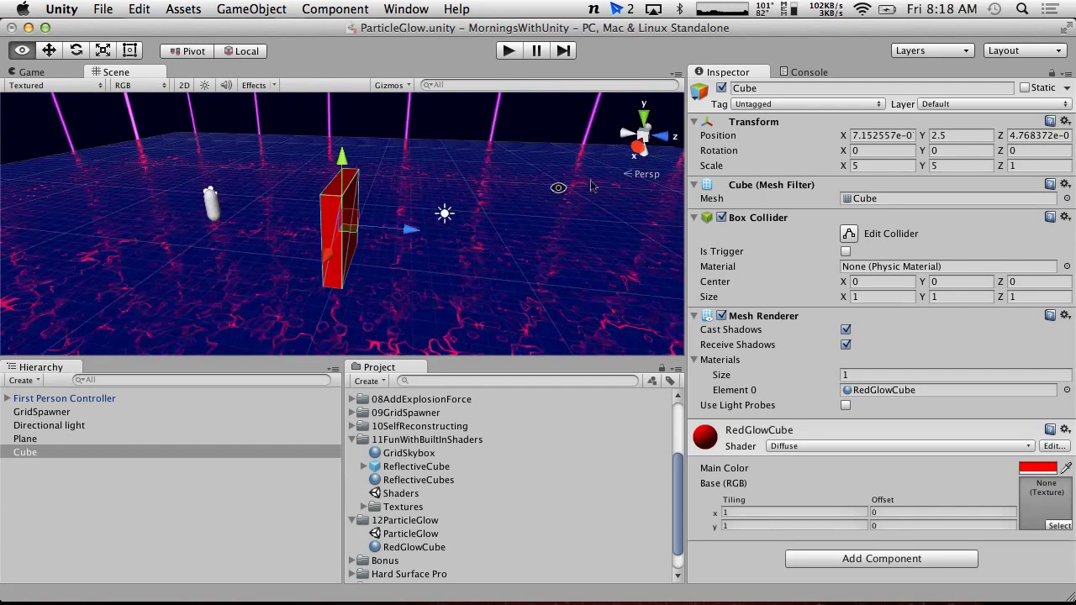
click(1032, 166)
text(5)
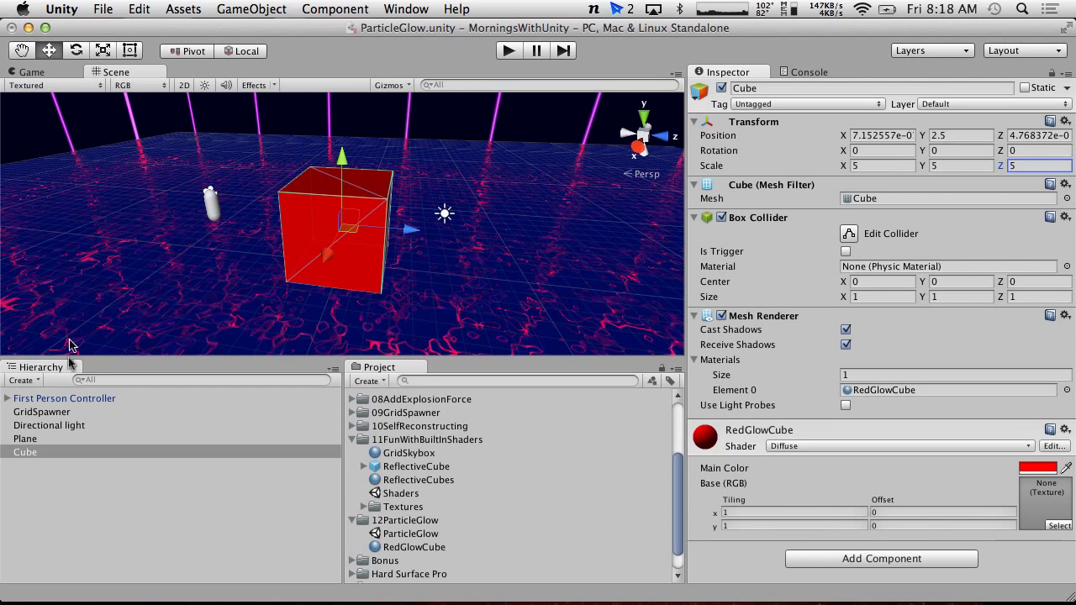
Rename the Cube object in the scene to GlowCube.
click(34, 454)
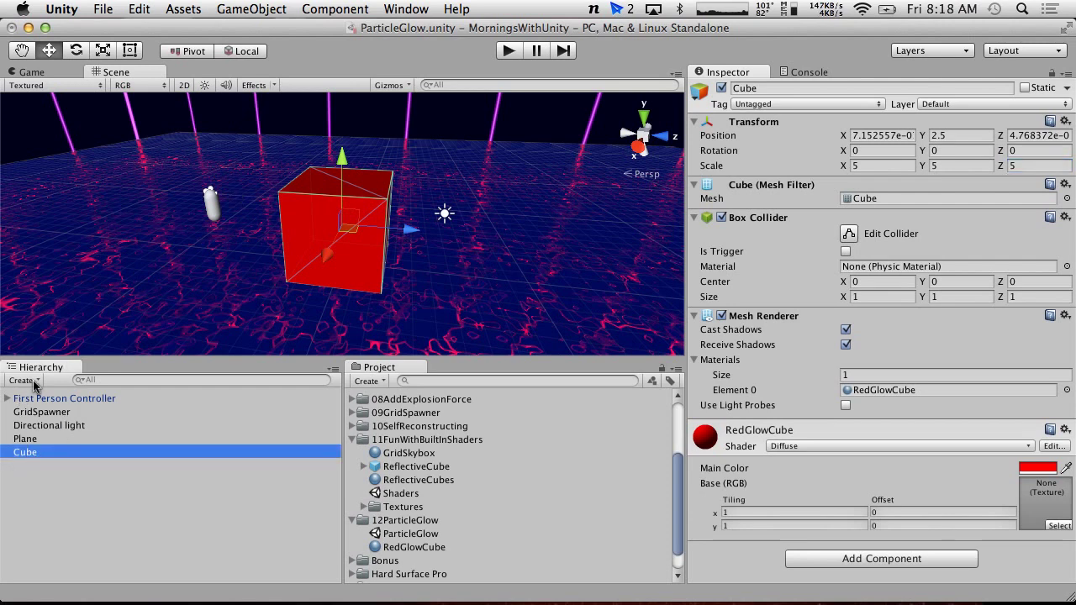
click(25, 454)
text(Re)
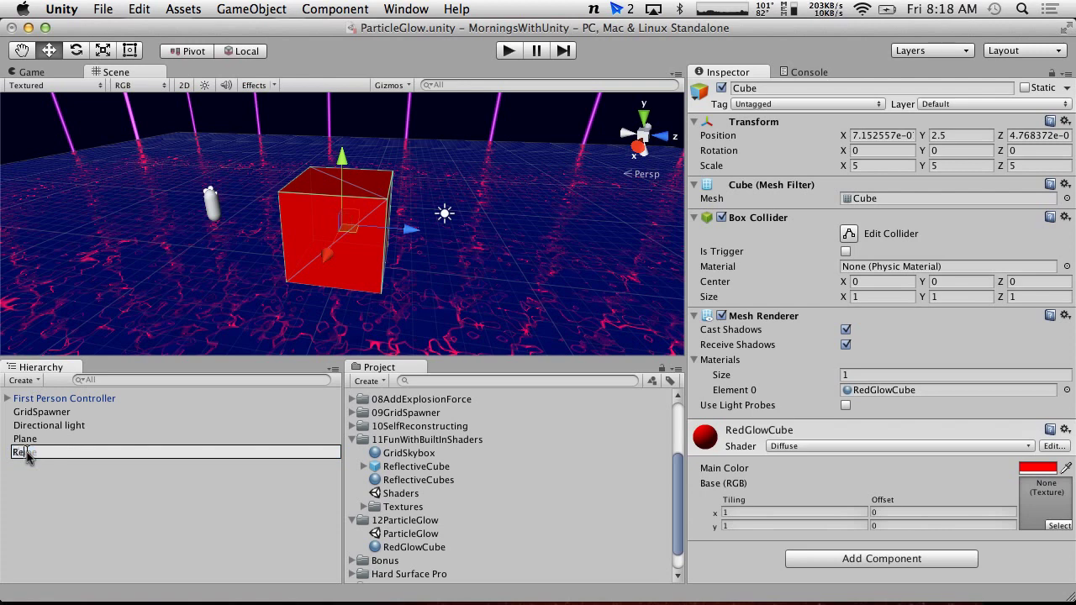
text(dGlowCube)
key(Return)
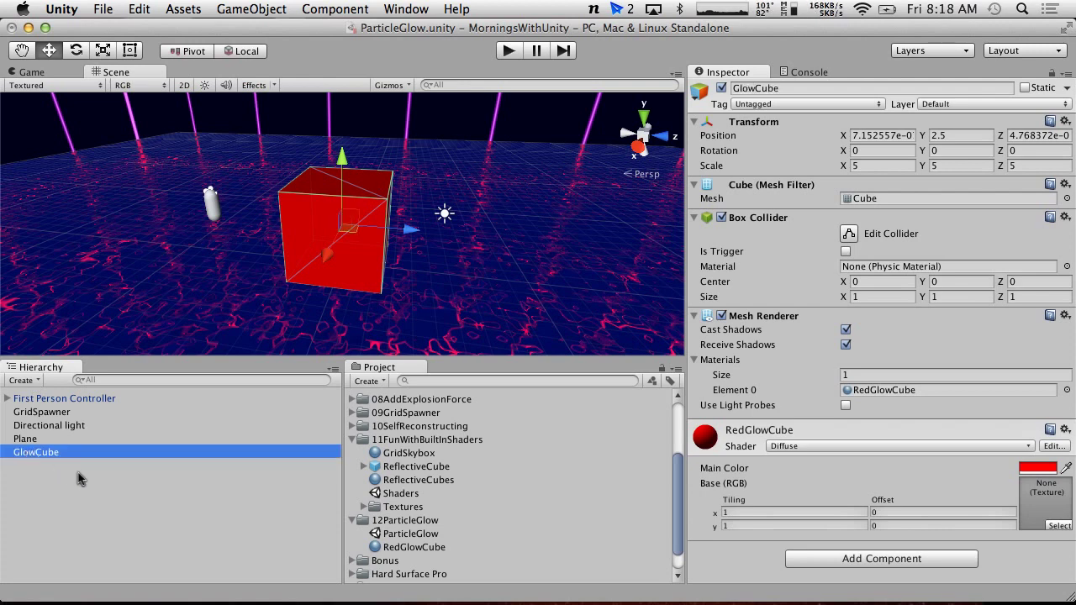
click(215, 8)
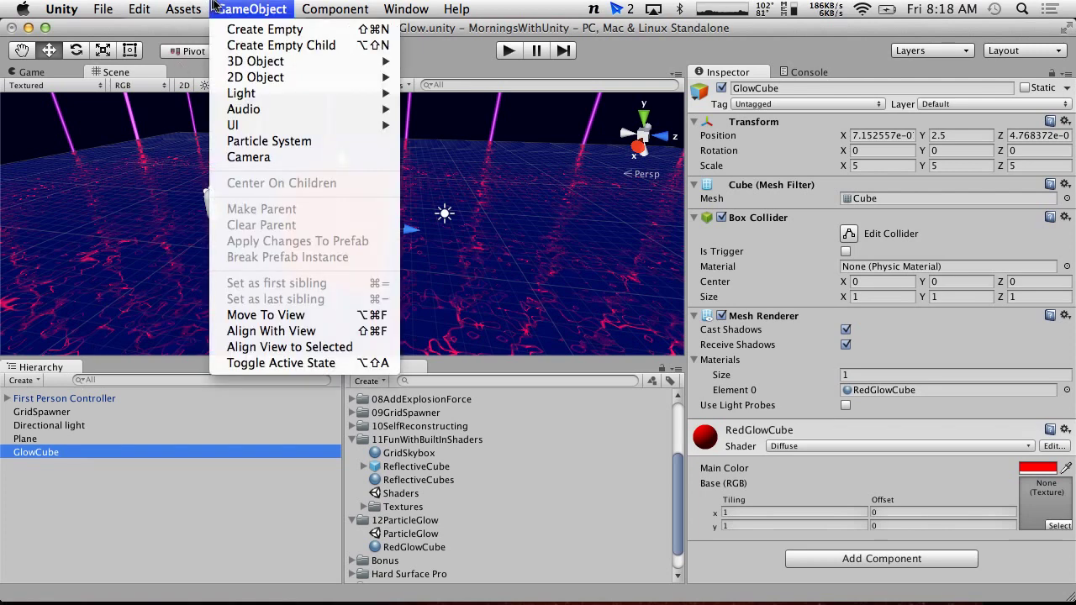
mouse_move(186, 7)
mouse_move(197, 29)
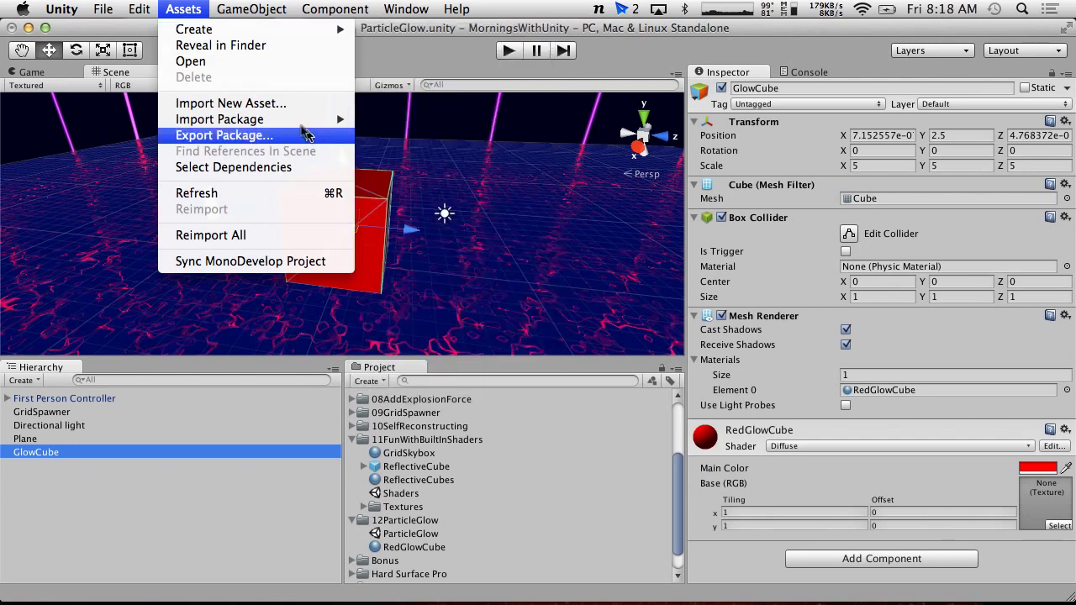
mouse_move(257, 7)
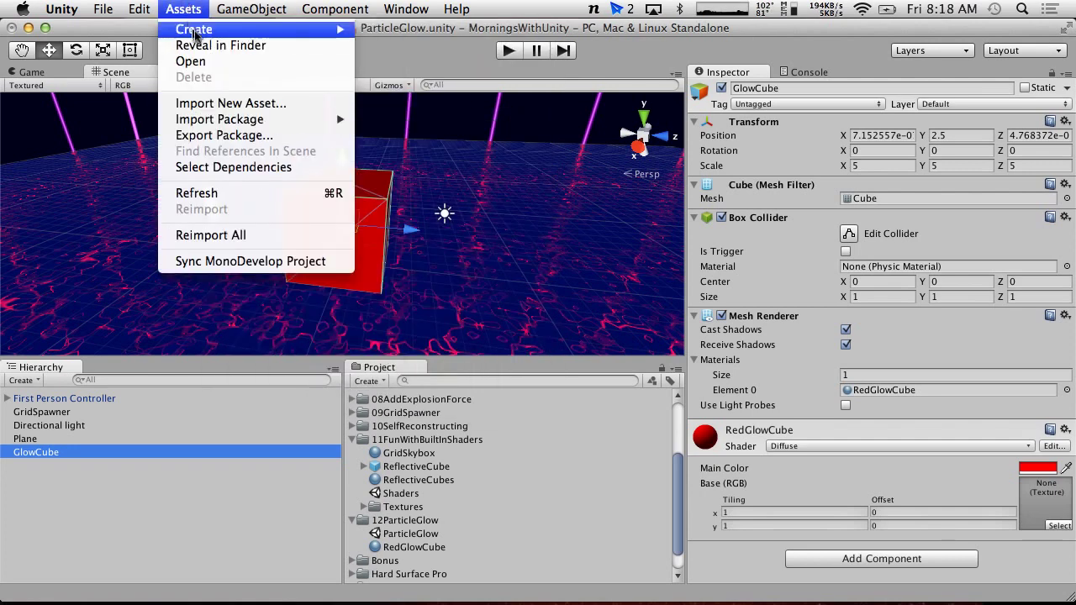
click(46, 496)
Add a particle system to the scene and raise it above the cube to a Y position of about 6.59.
click(27, 383)
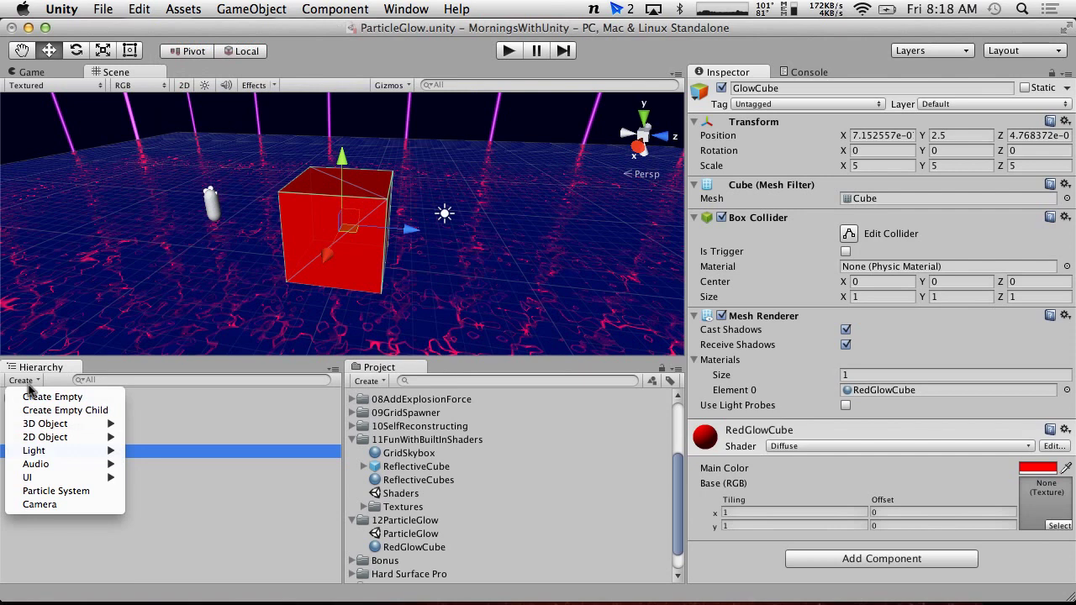
click(75, 491)
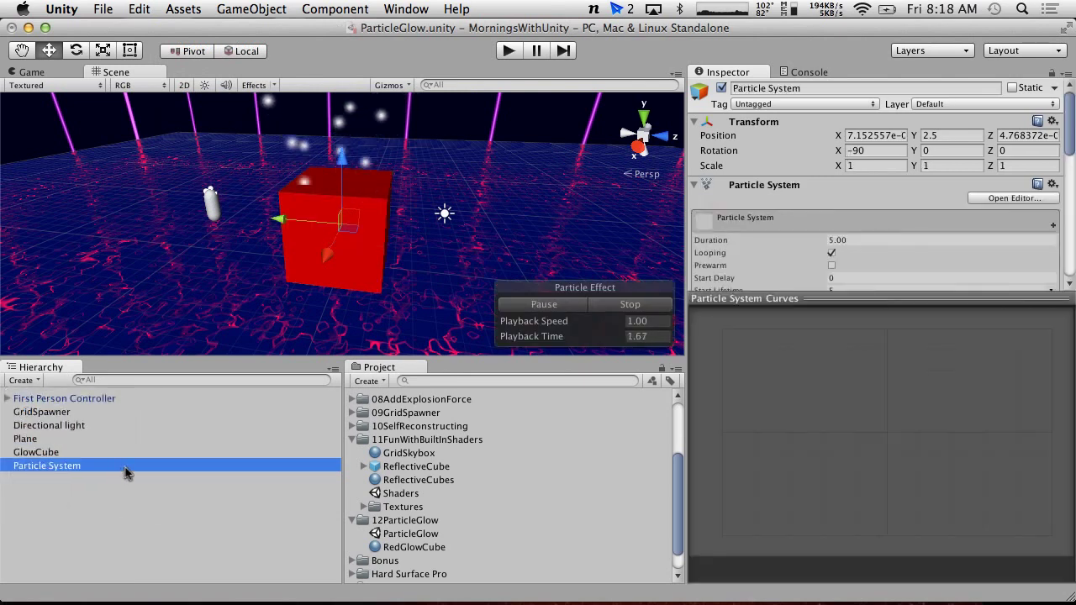
drag(342, 179, 345, 98)
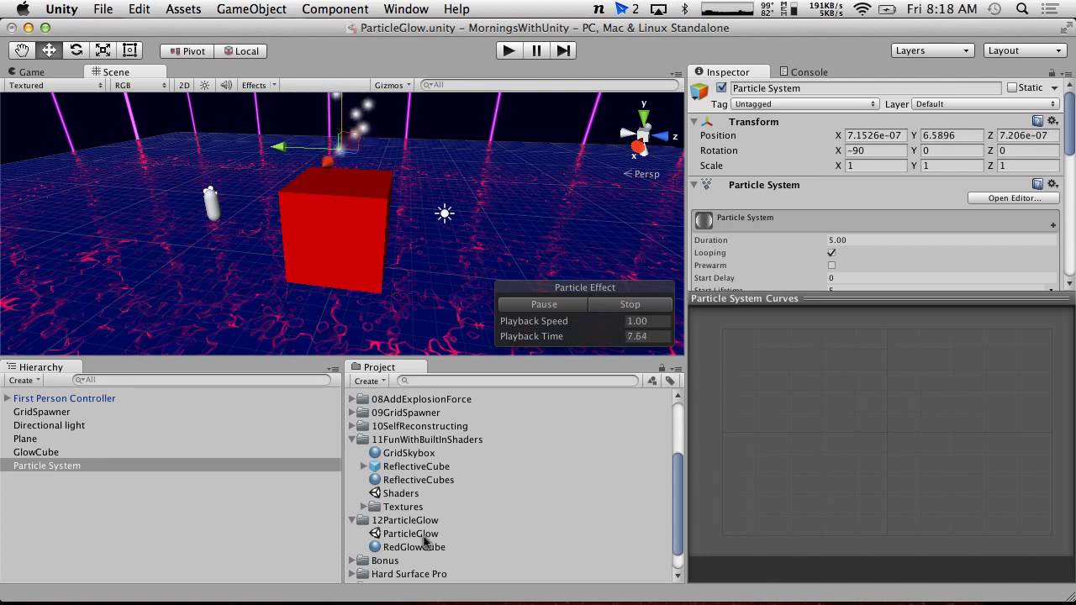
Search the project for "additive" and apply the AdditiveParticle material to the Particle System.
click(495, 381)
text(additive)
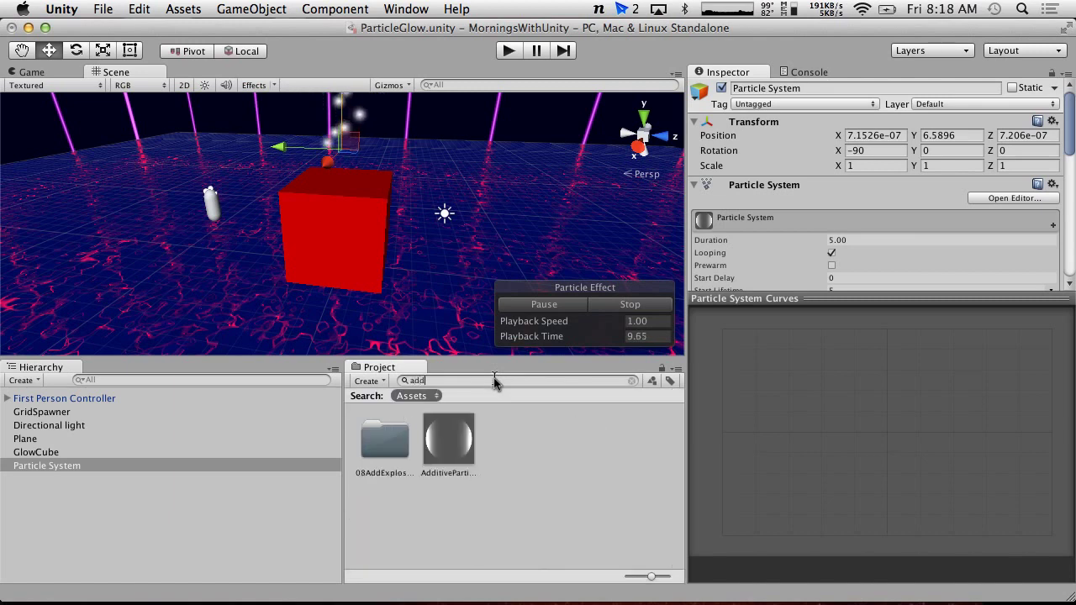
click(385, 449)
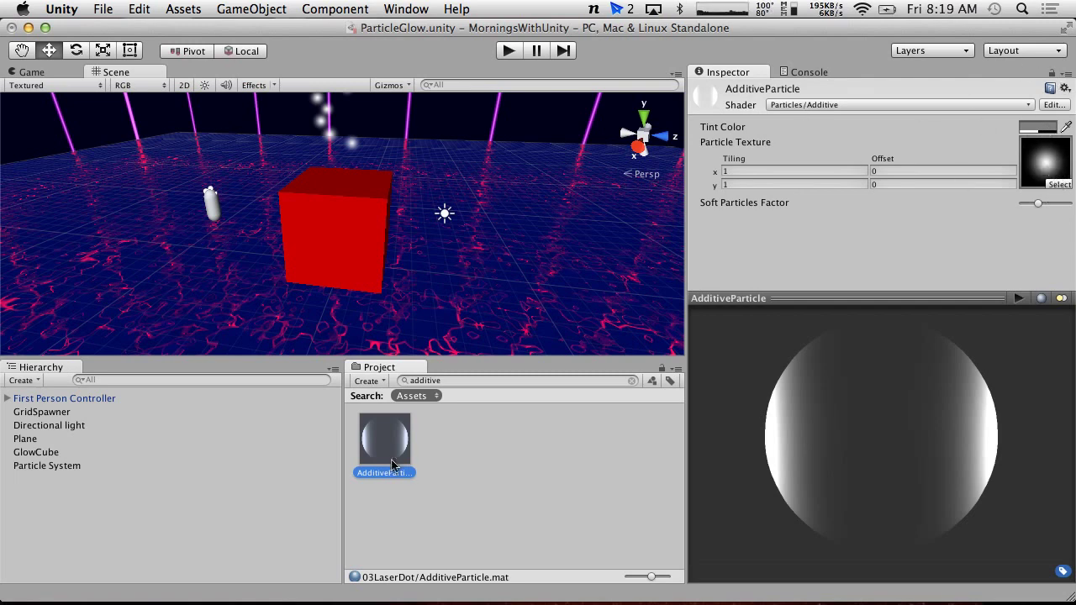
drag(385, 448, 65, 468)
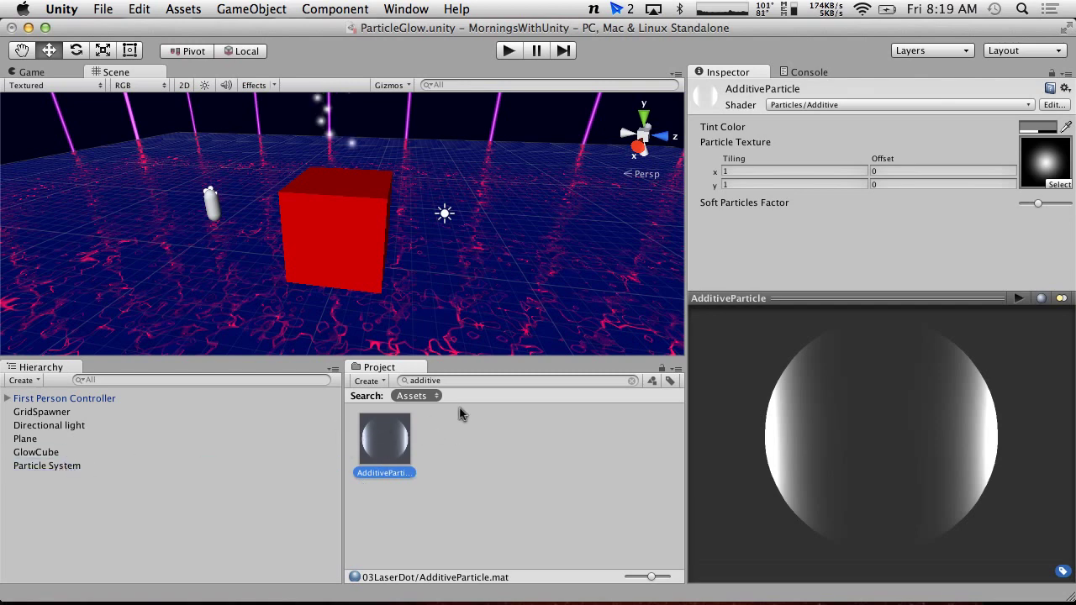
Clear the project search and collapse the 03LaserDot folder.
click(633, 382)
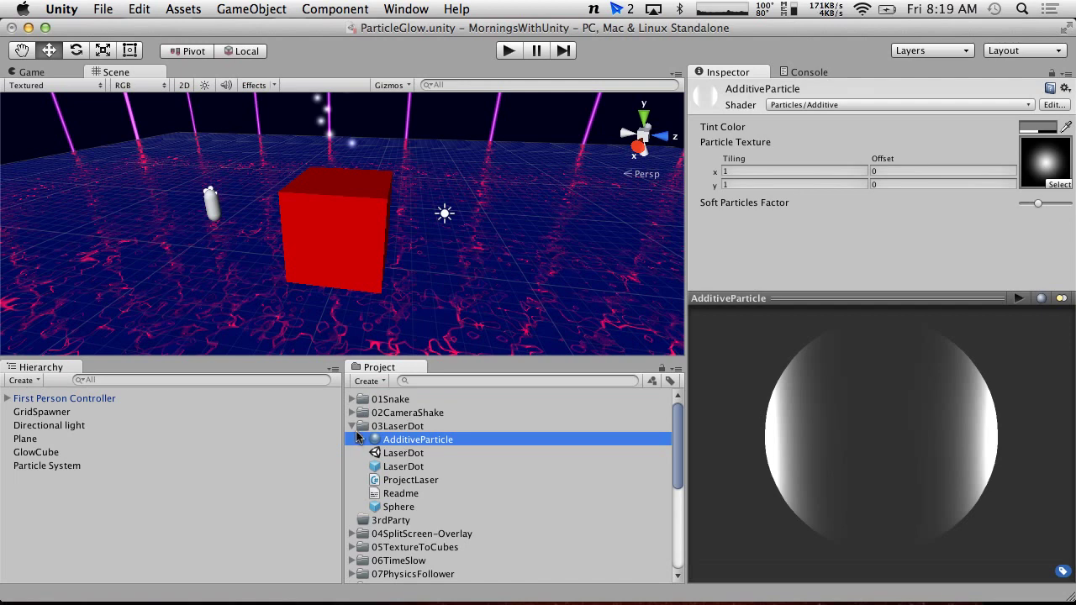
click(354, 428)
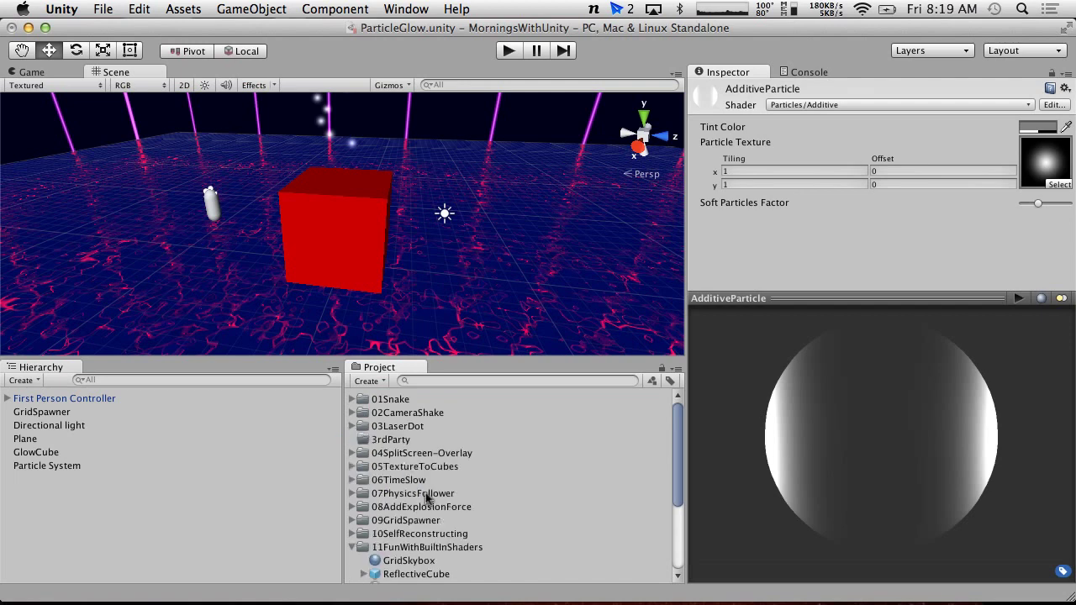
scroll(426, 498, down, 5)
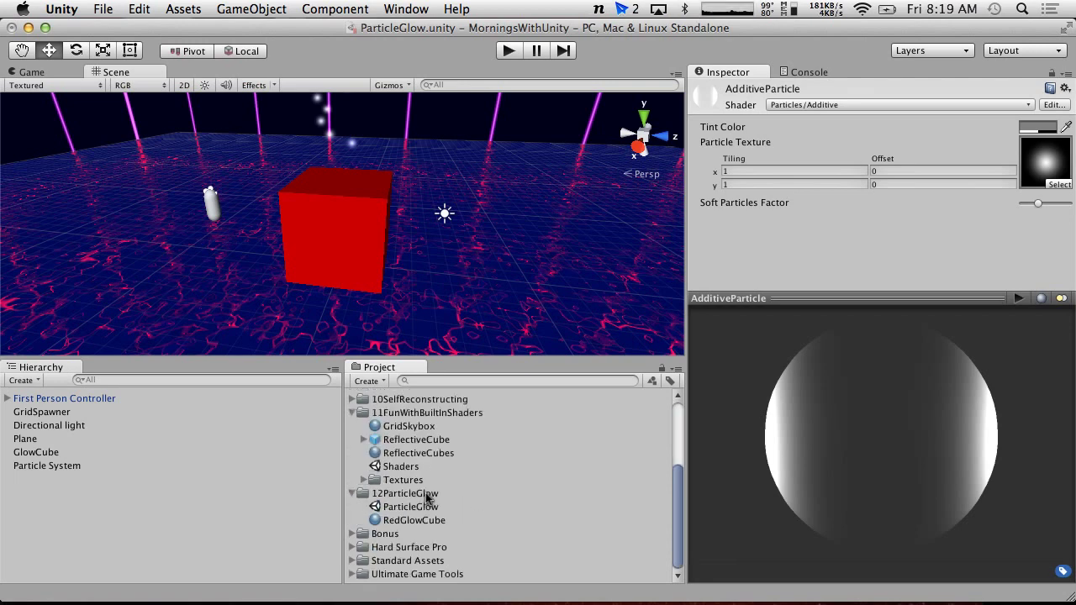
Check the Particle System's applied material and set its Max Particles to 1.
click(71, 469)
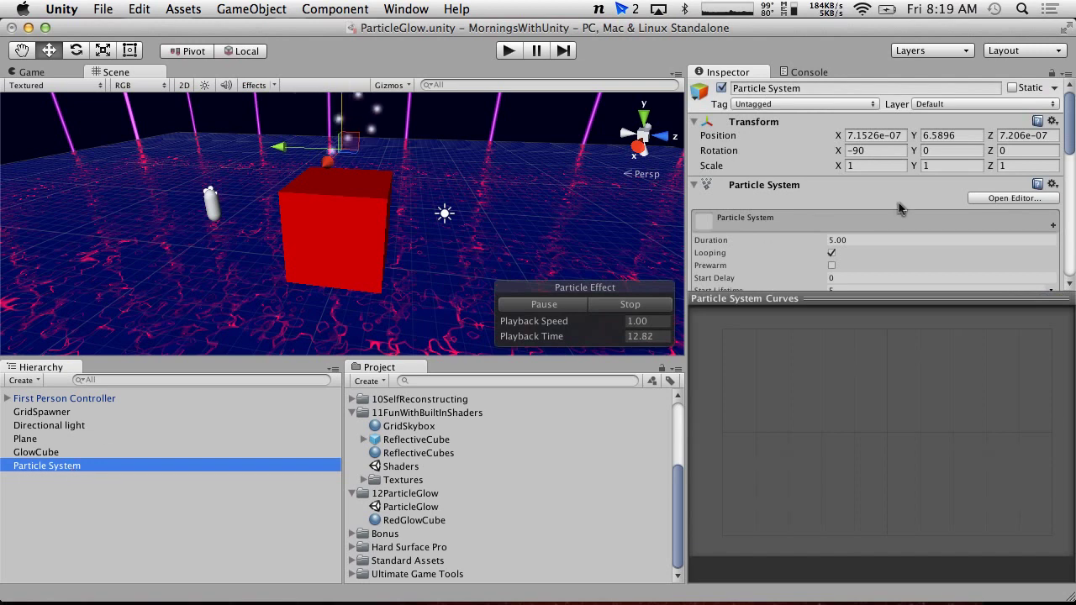
scroll(1001, 227, down, 10)
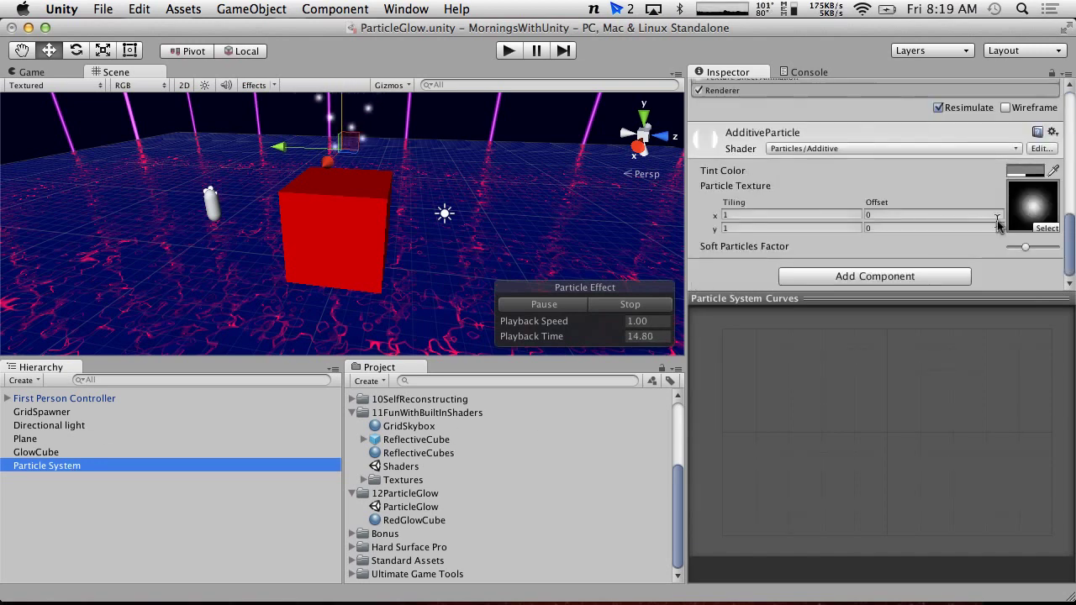
scroll(893, 257, up, 10)
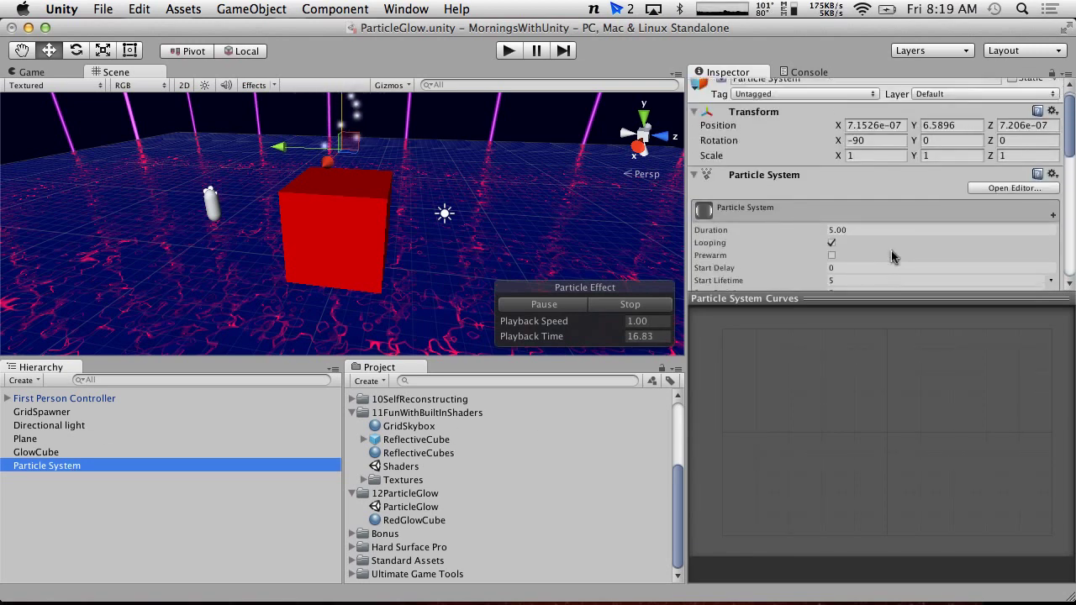
scroll(893, 257, down, 4)
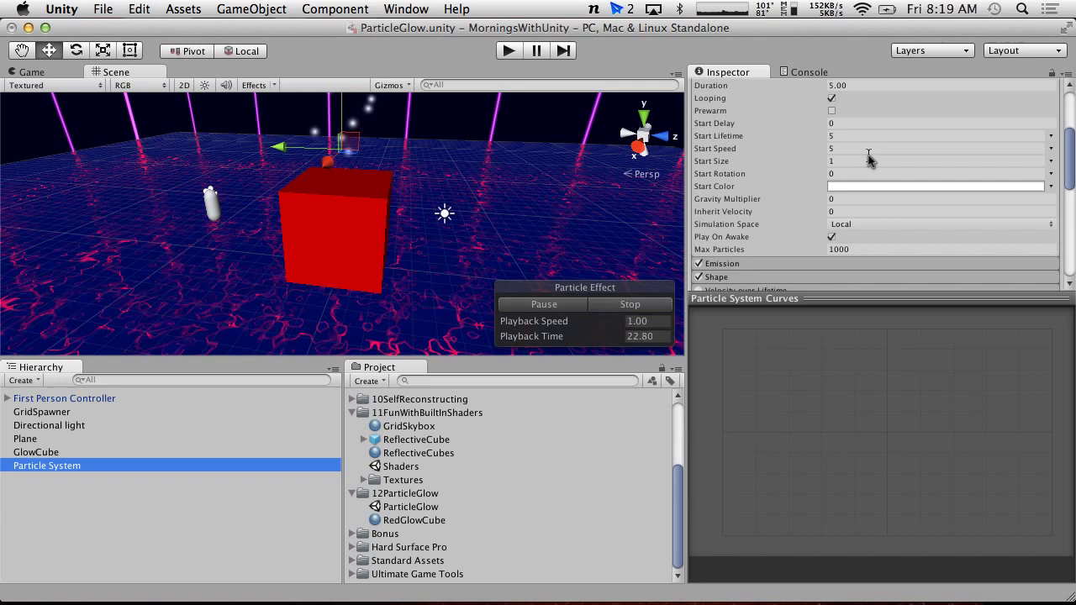
scroll(866, 177, down, 2)
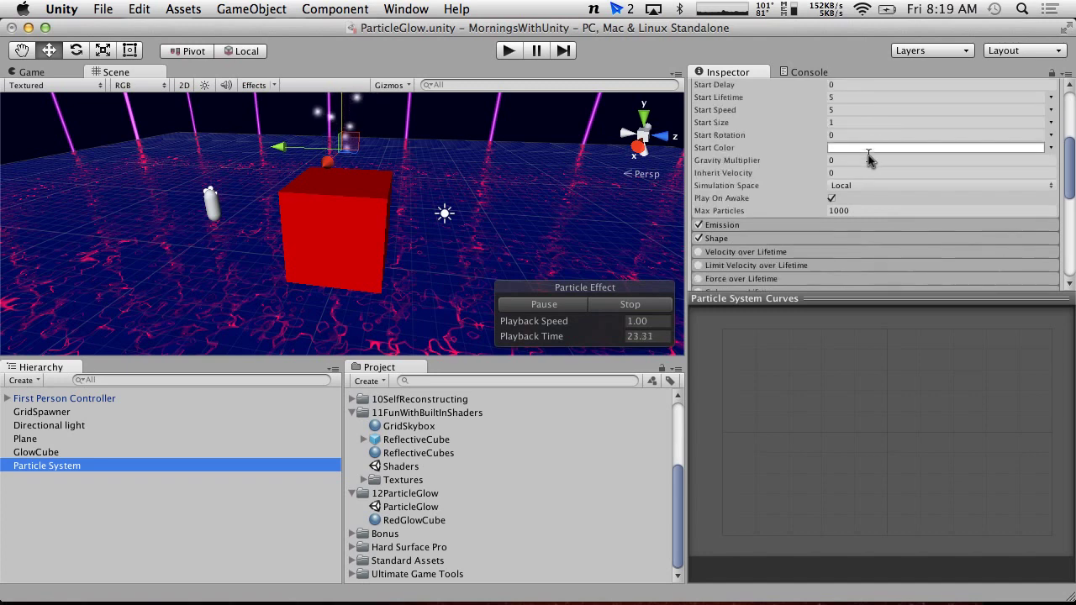
click(866, 211)
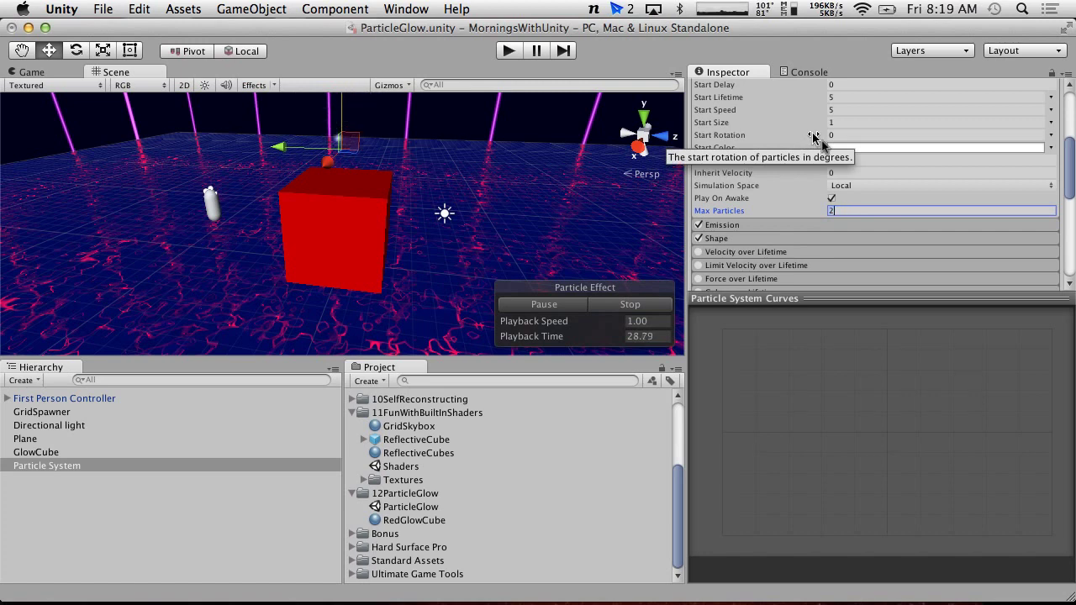
text(2)
key(BackSpace)
text(1)
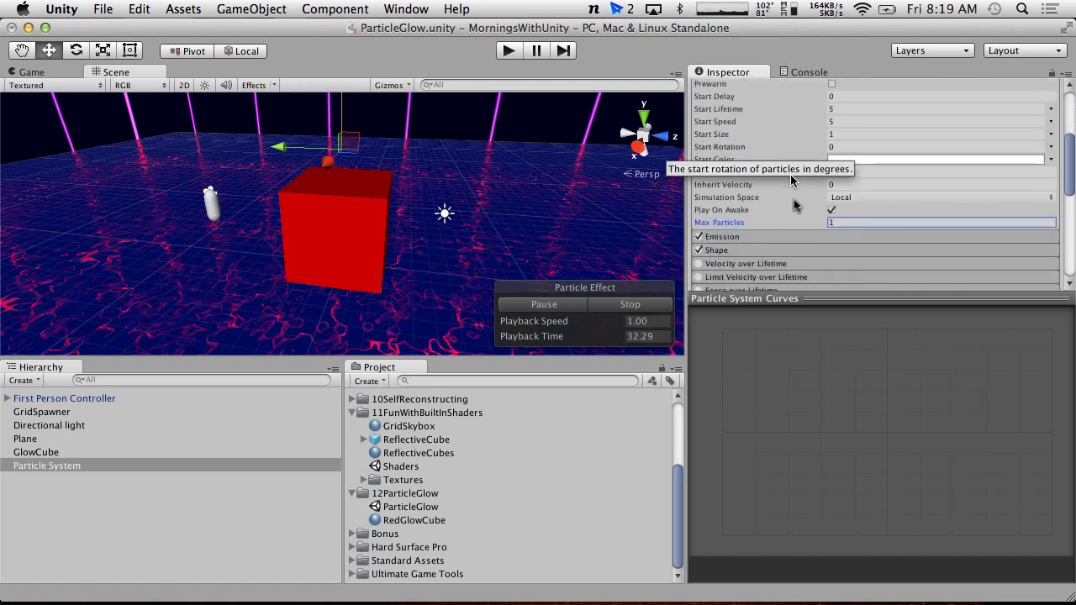
Expand the Emission module of the Particle System and set its Rate to 1.
click(723, 238)
scroll(798, 200, down, 5)
scroll(815, 201, up, 5)
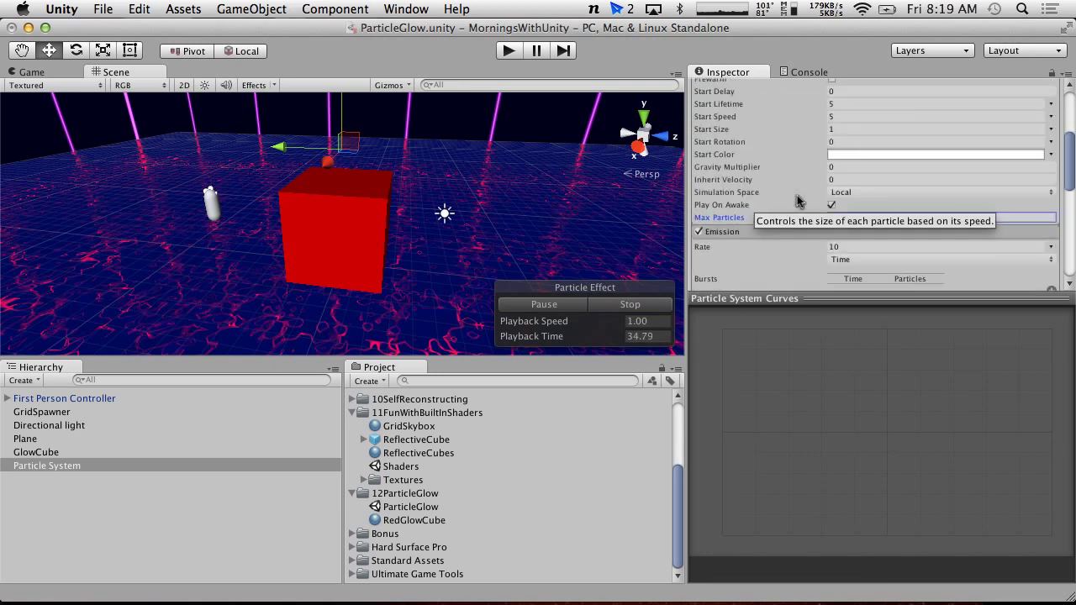
click(869, 209)
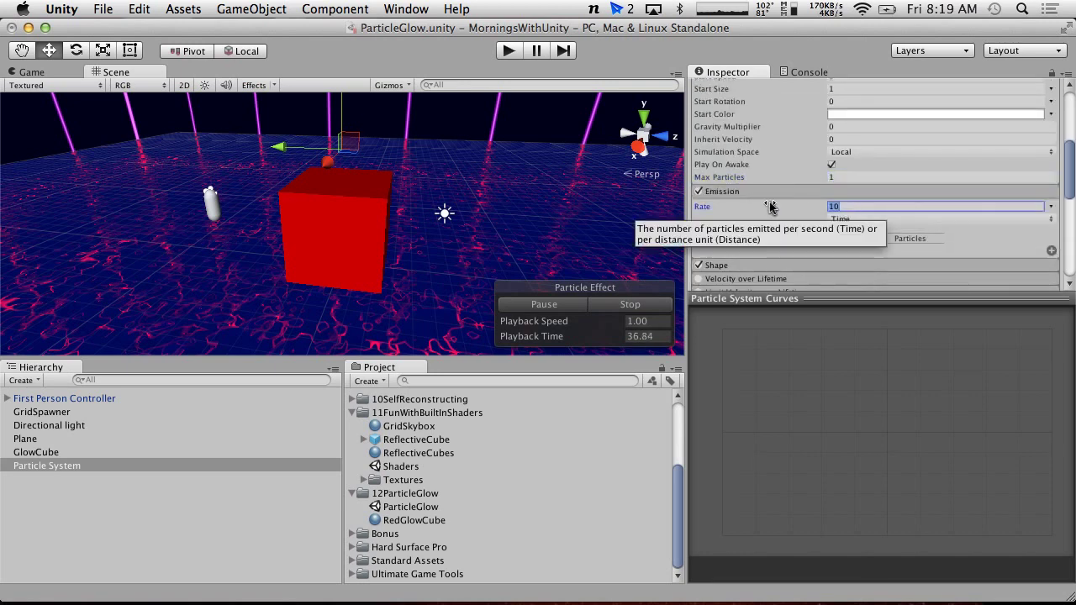
key(BackSpace)
Change the Particle System's emitter shape to Sphere and set its Radius to 0.
click(776, 268)
scroll(812, 250, down, 3)
click(853, 163)
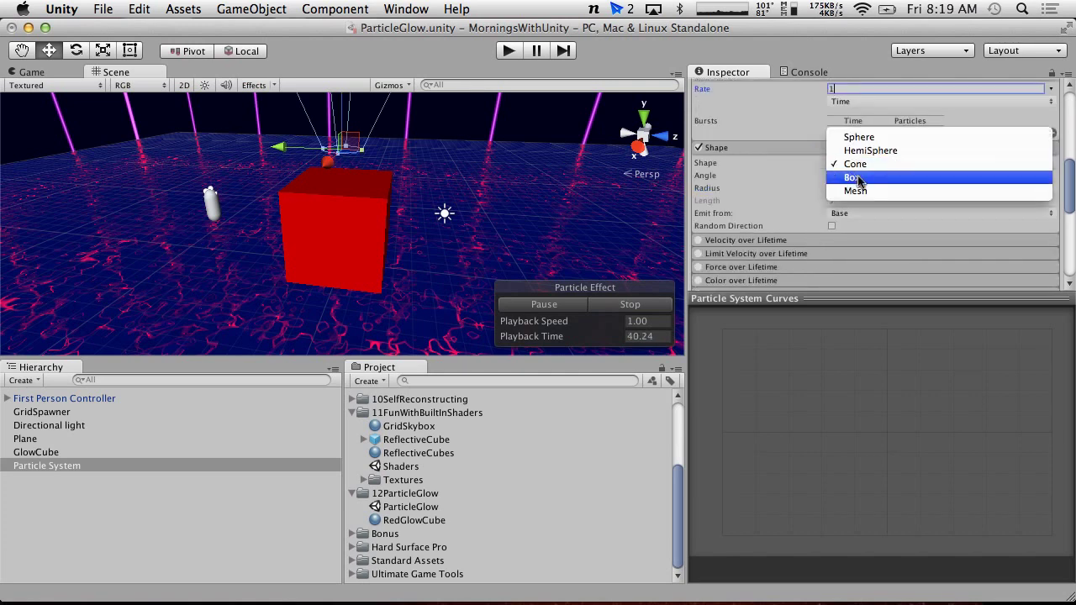
click(859, 137)
click(848, 176)
text(0)
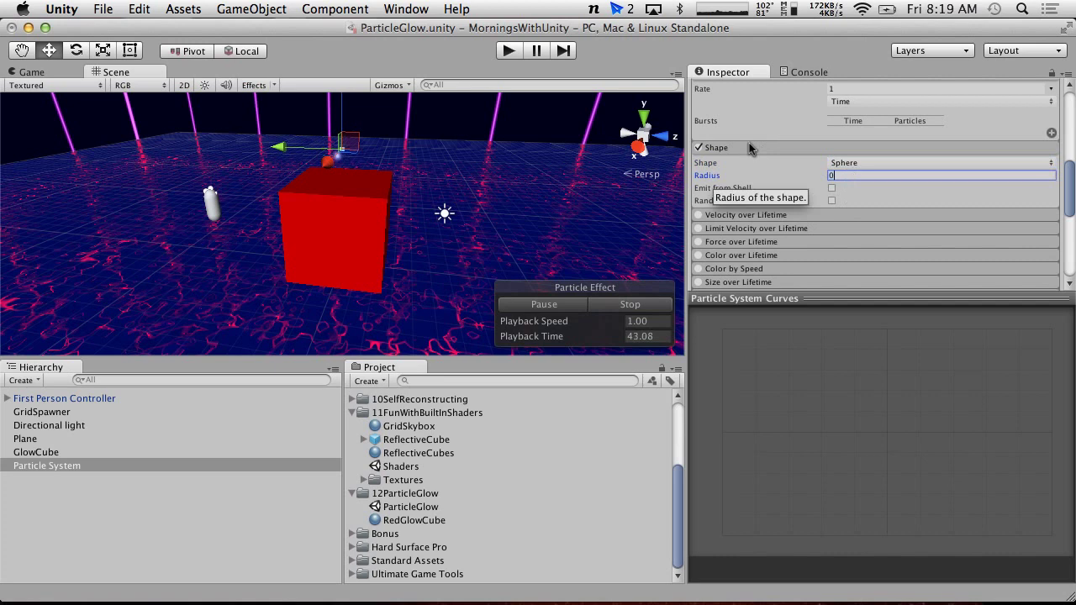
scroll(749, 143, up, 10)
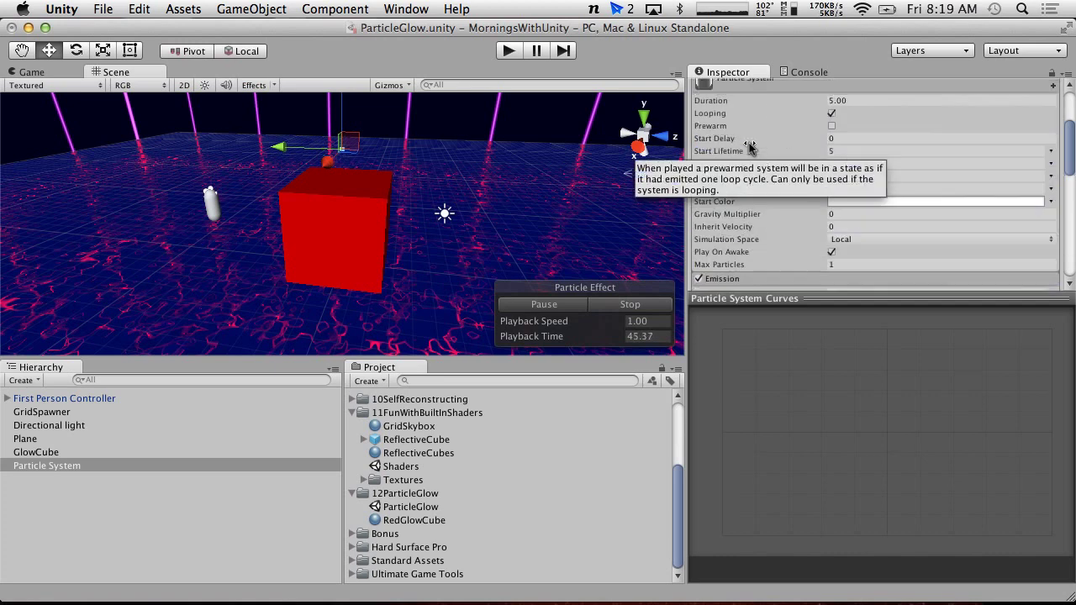
Set the Particle System's Start Size to 30.
click(880, 150)
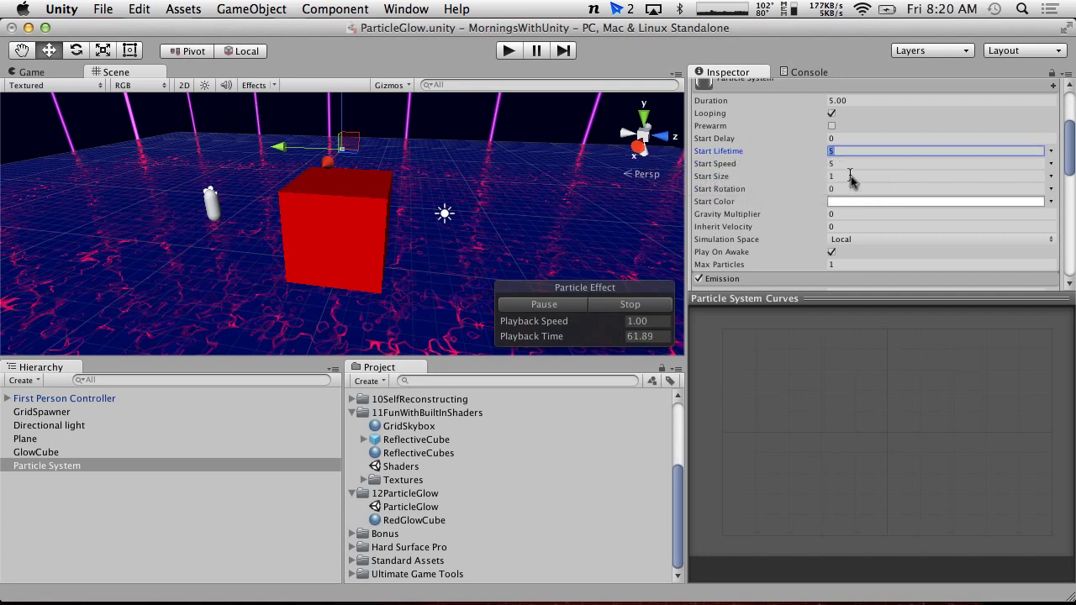
click(852, 177)
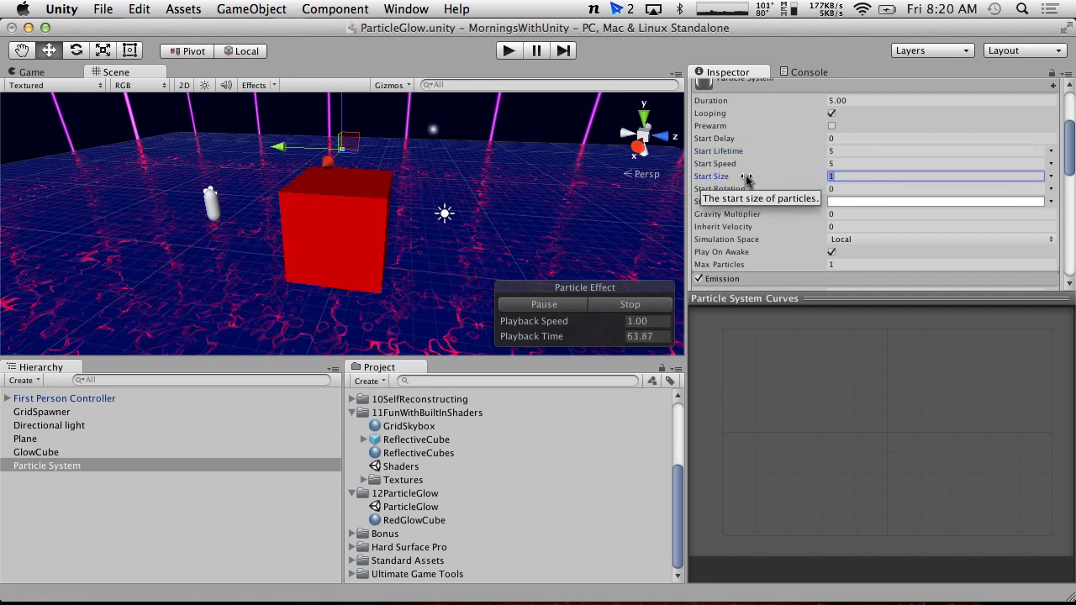
text(30)
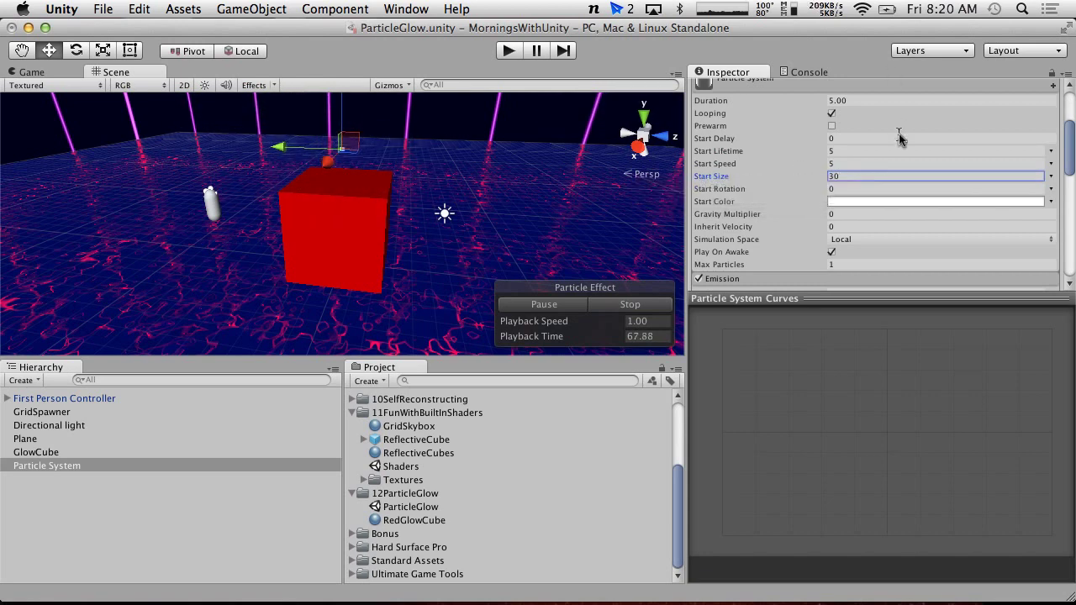
Try changing the AdditiveParticle material's Tint Color to a dull red (171, 110, 110).
scroll(900, 138, up, 5)
scroll(992, 172, down, 10)
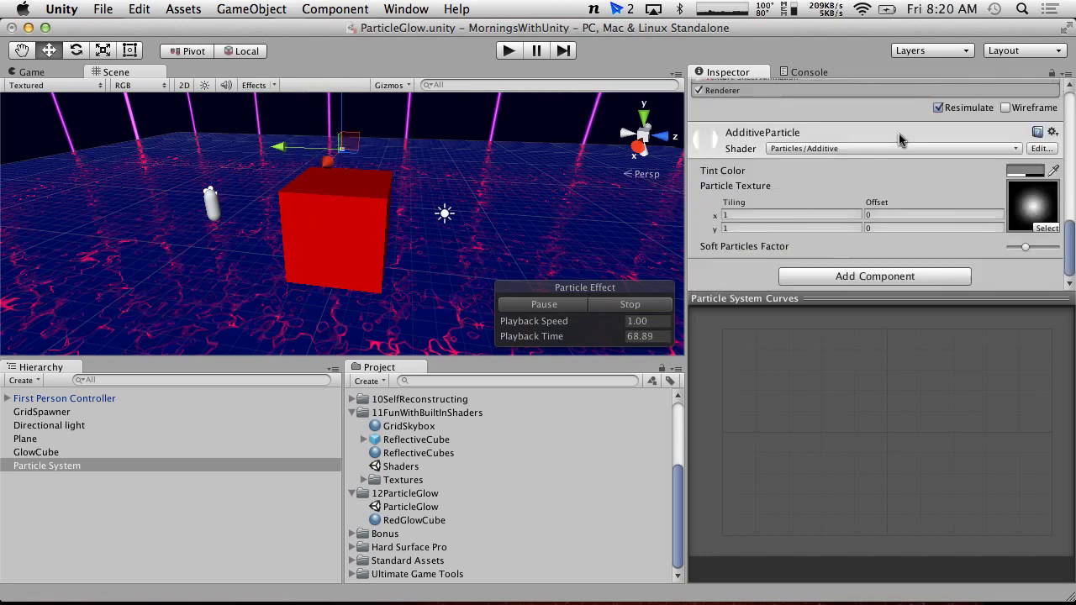
click(1027, 171)
click(746, 261)
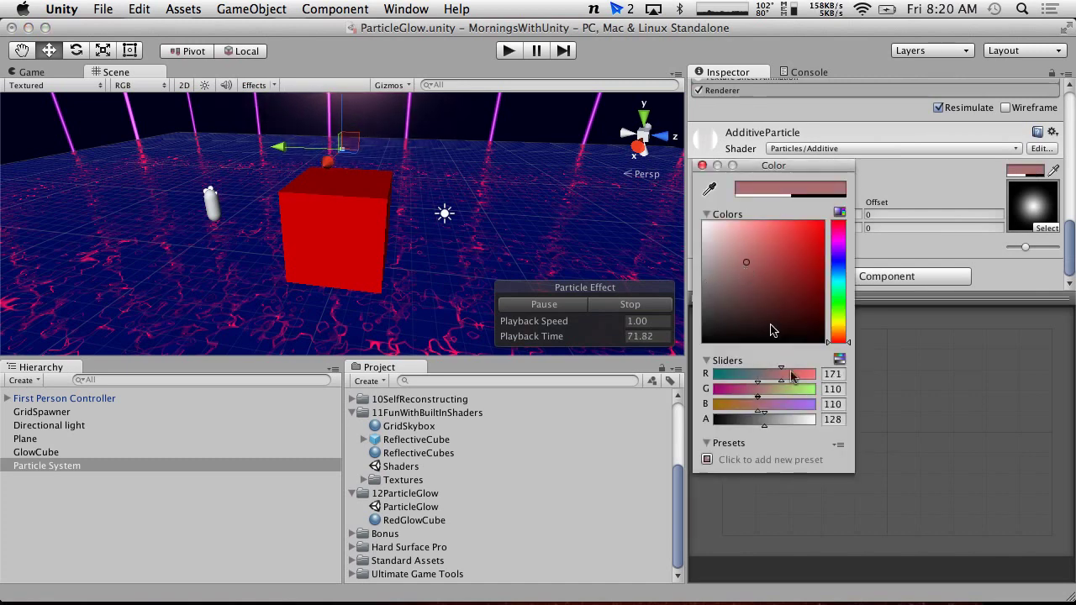
click(702, 166)
Set the Particle System's Start Color to pure red (255, 0, 0).
scroll(879, 234, up, 15)
scroll(875, 234, up, 2)
click(866, 225)
drag(787, 263, 901, 109)
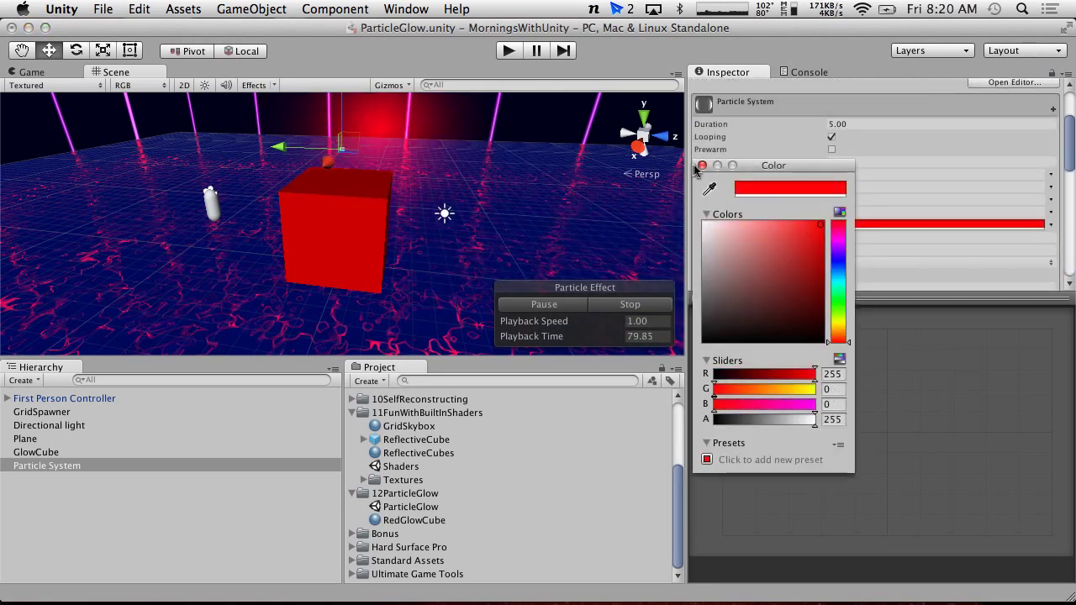
click(702, 166)
Check the AdditiveParticle material's settings and set the Particle System's Start Speed to 0.
scroll(830, 252, down, 12)
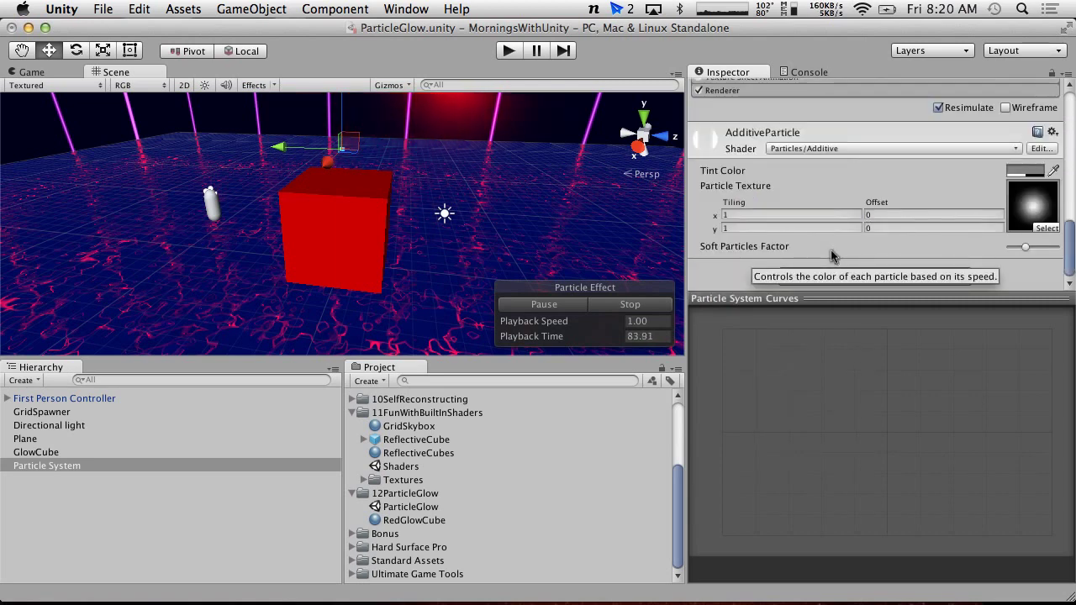
scroll(844, 204, up, 3)
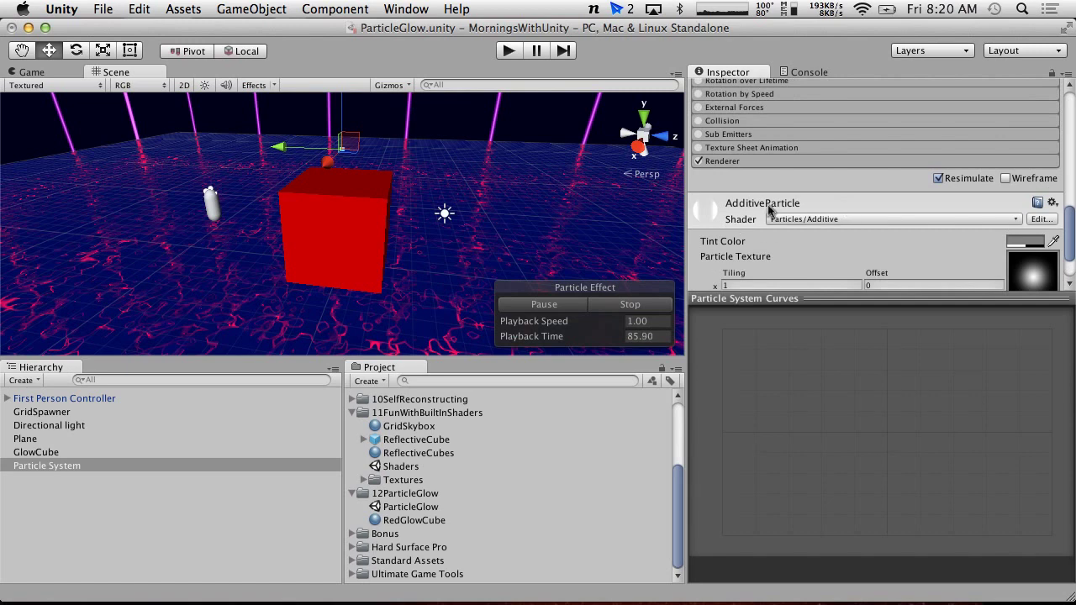
scroll(888, 197, up, 15)
scroll(889, 197, down, 4)
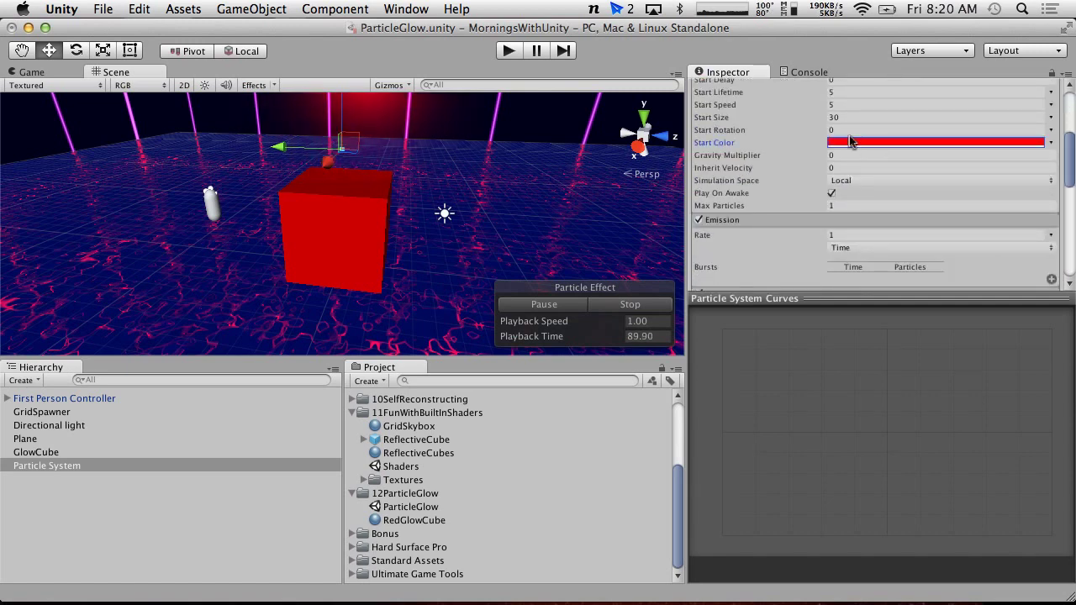
scroll(839, 138, up, 1)
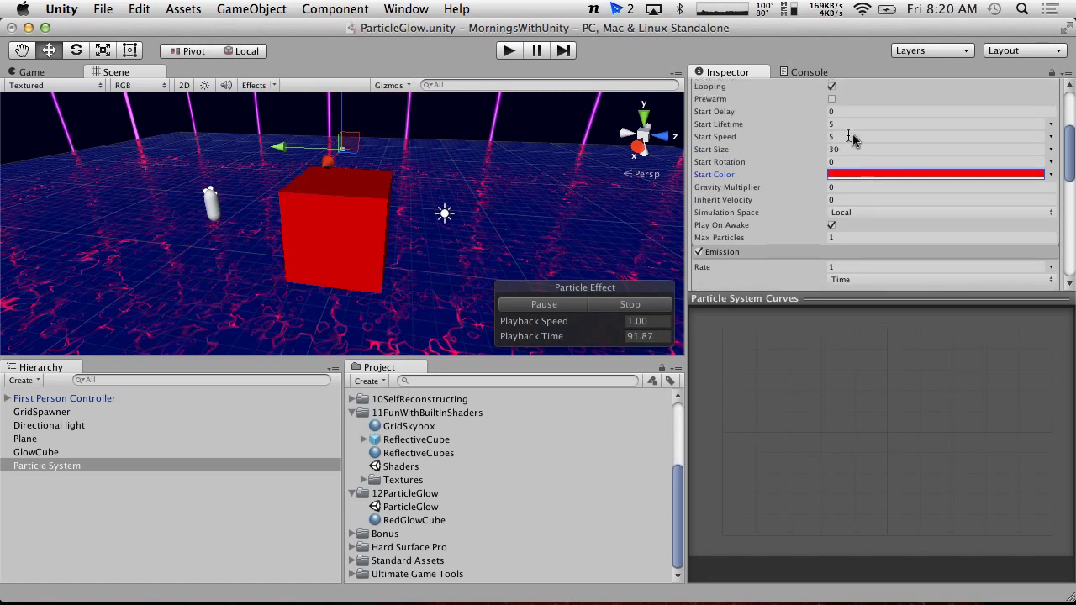
click(872, 138)
text(0)
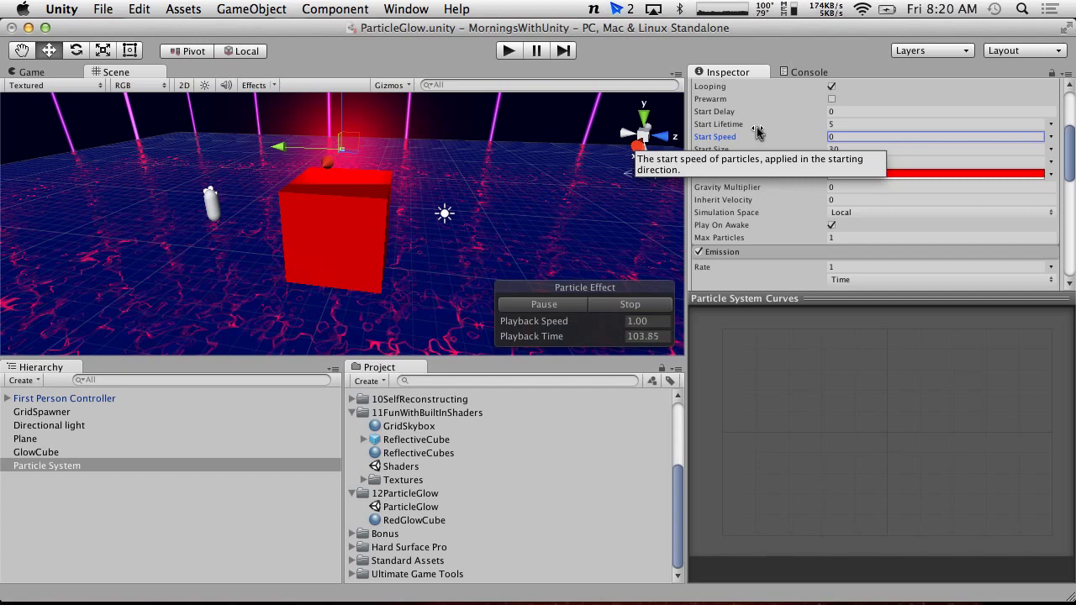
Make the Particle System a child of the GlowCube object.
alt+drag(434, 153, 168, 169)
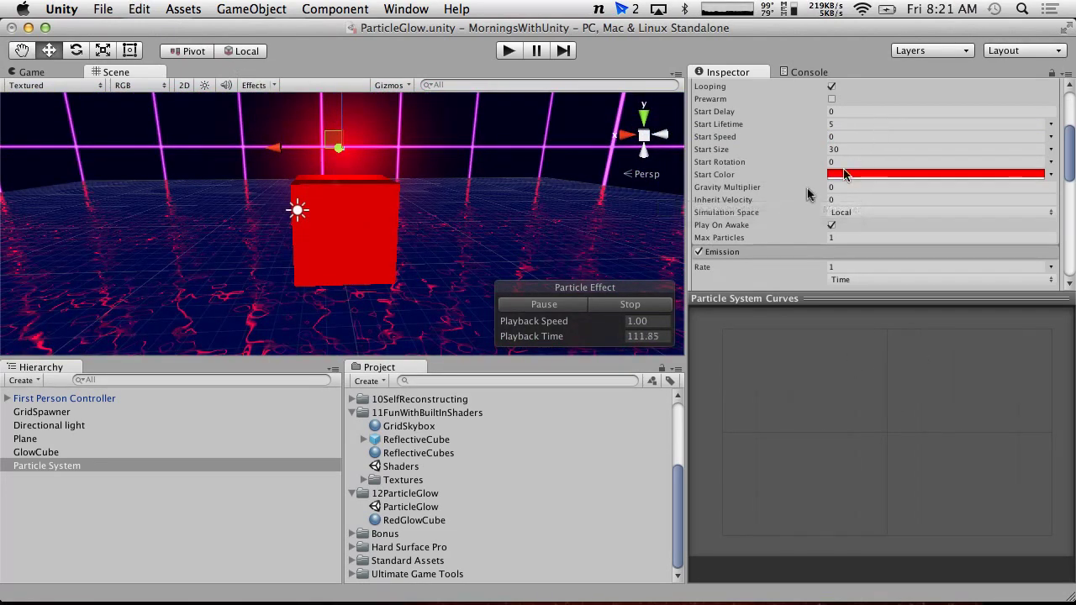
alt+drag(480, 216, 459, 189)
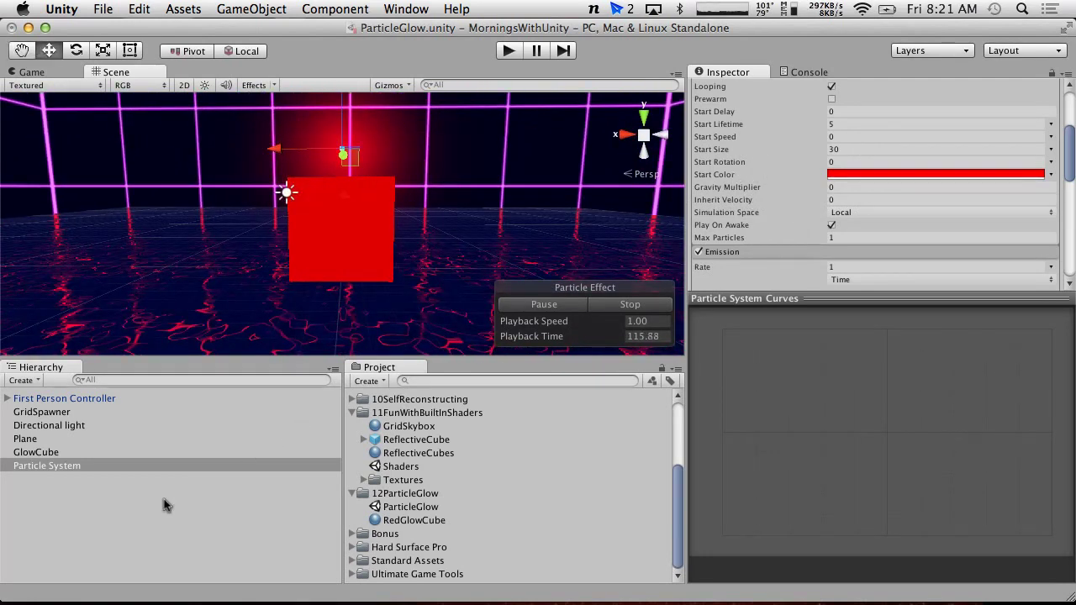
drag(74, 466, 51, 452)
Center the Particle System on its GlowCube parent by setting its Y position to 0.
click(37, 453)
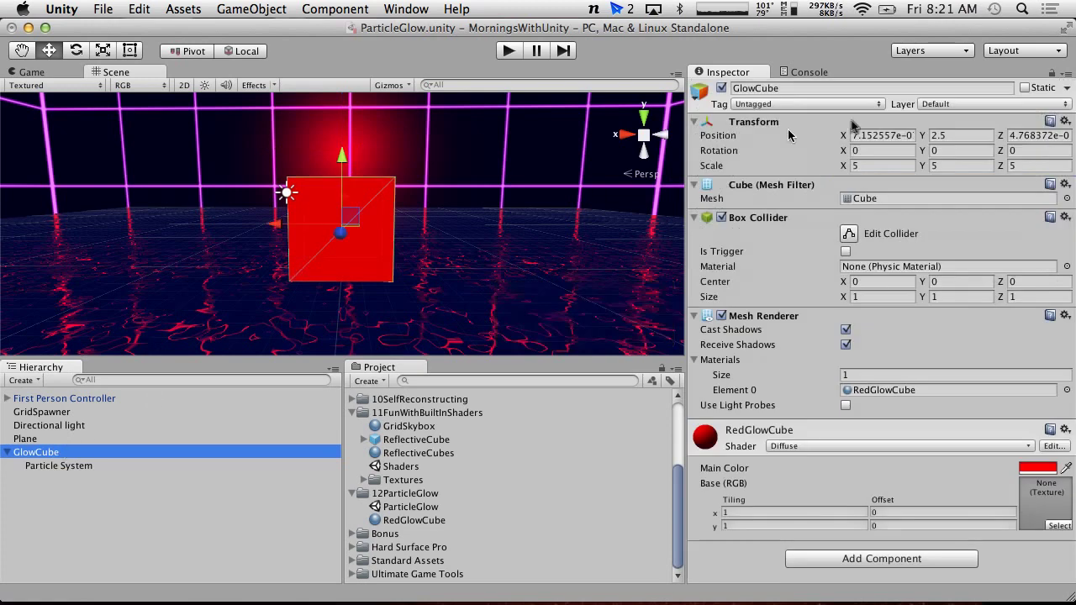
click(958, 135)
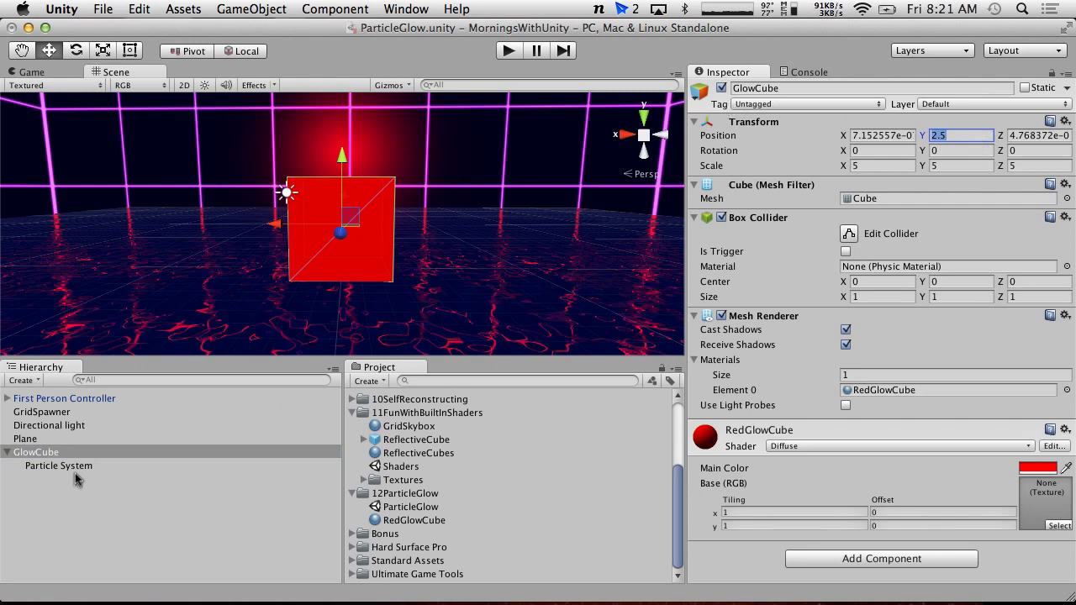
click(67, 466)
click(959, 135)
text(0)
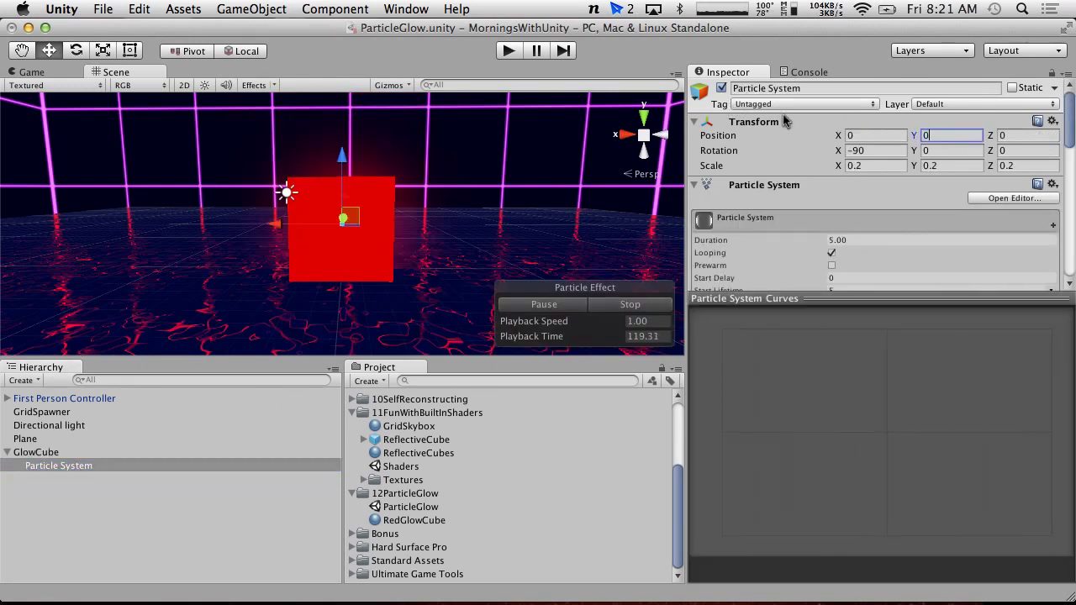
click(162, 511)
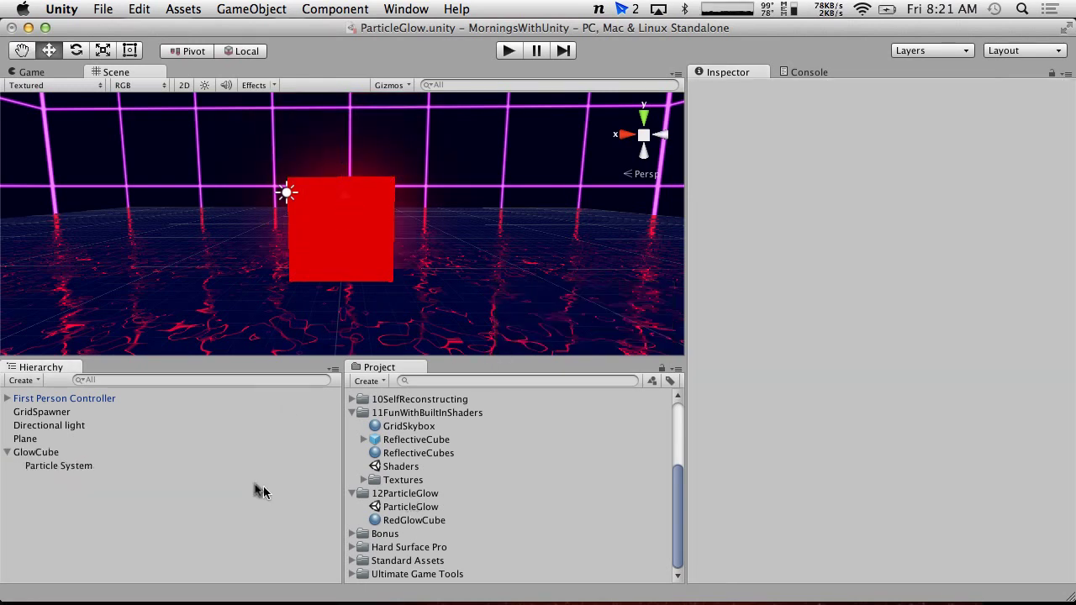
Try a Start Size of 50 for the Particle System and restore it to 30.
click(67, 466)
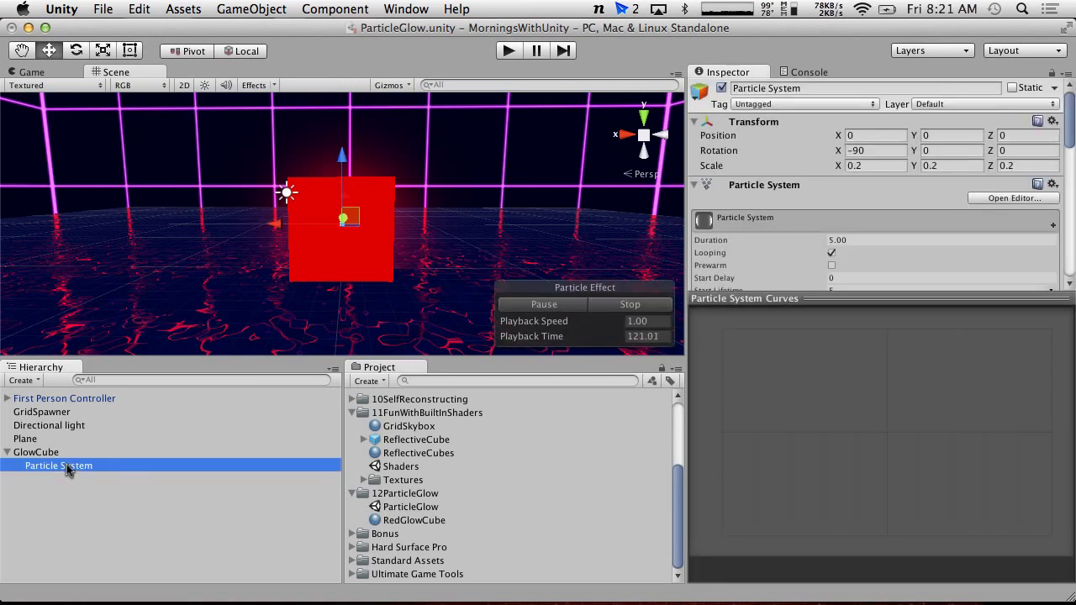
scroll(838, 241, down, 3)
click(837, 235)
text(50)
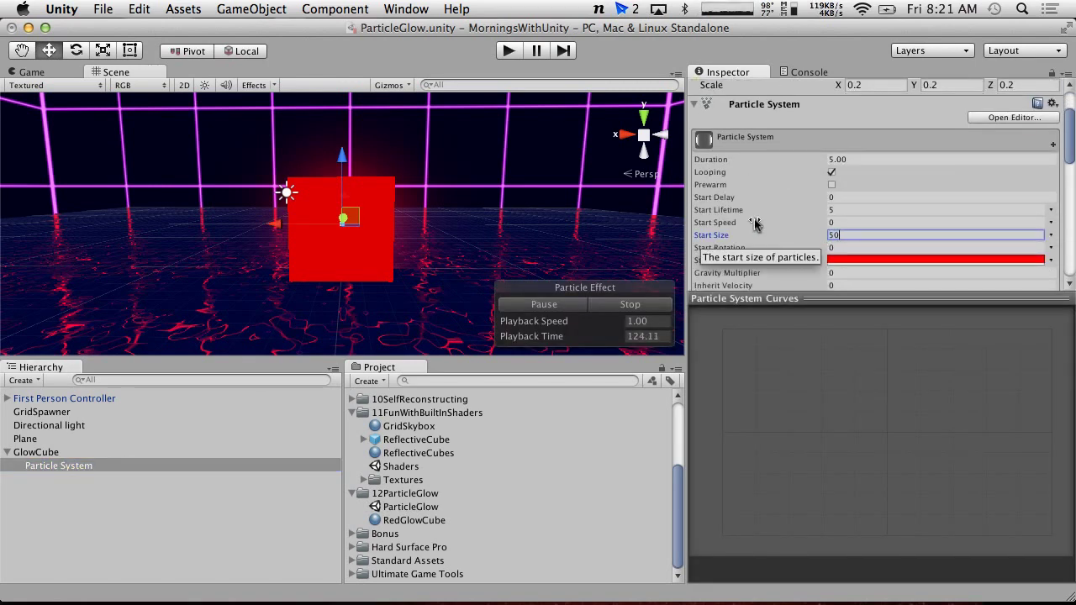
key(BackSpace)
text(30)
Expand the Particle System's Renderer module and set its Max Particle Size to 1.
scroll(866, 223, down, 15)
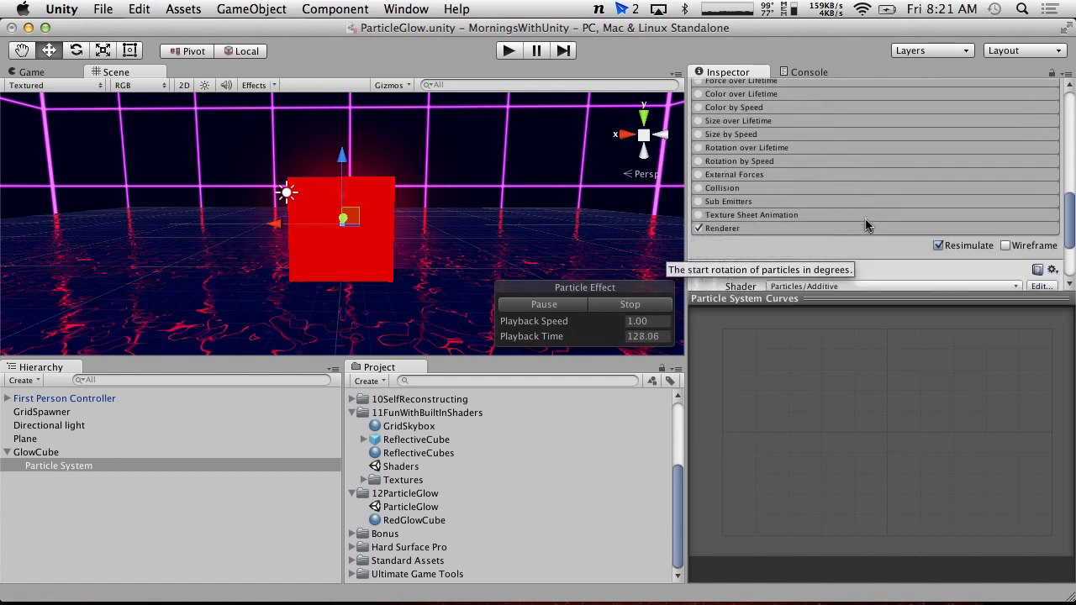
scroll(866, 224, up, 3)
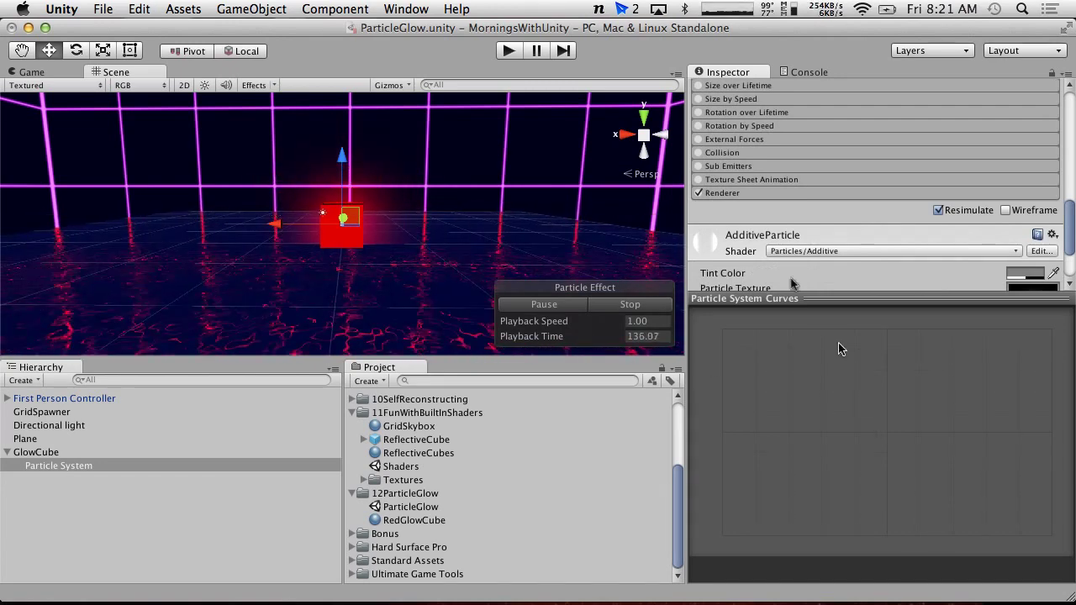
click(764, 192)
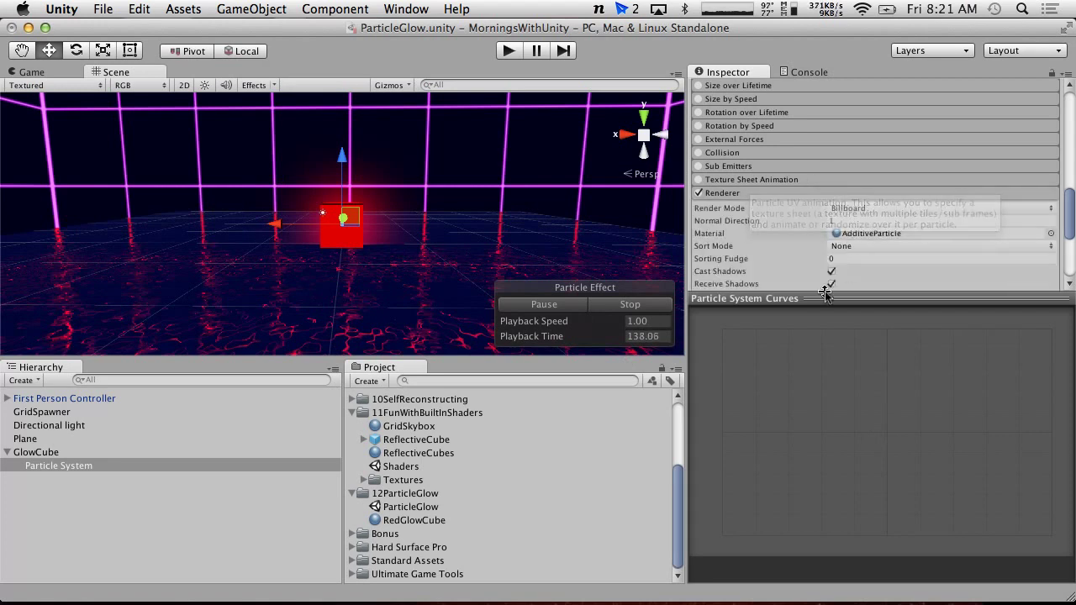
scroll(803, 240, down, 4)
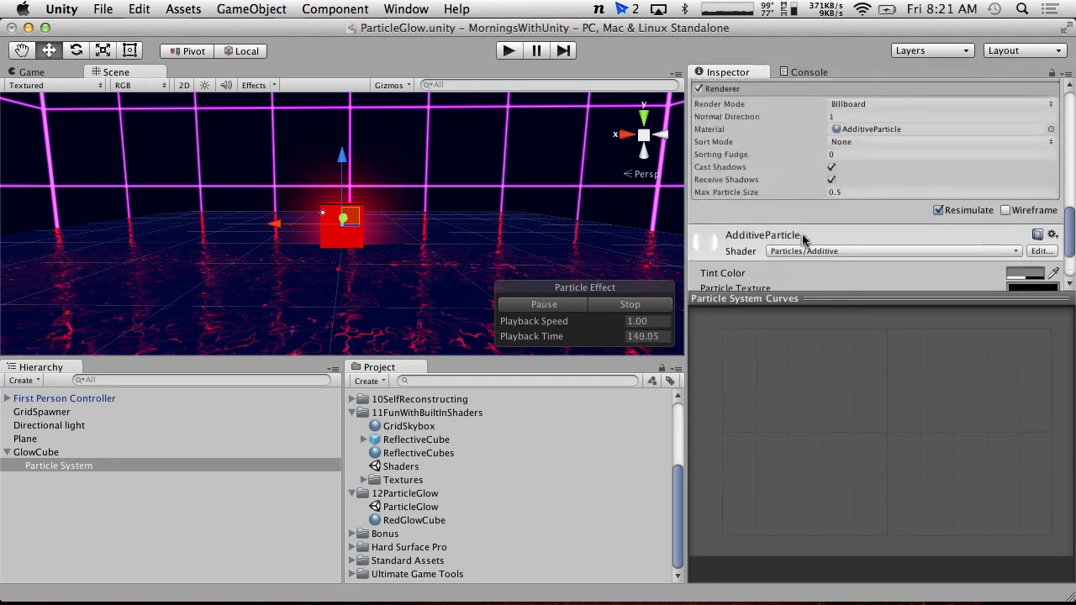
click(809, 193)
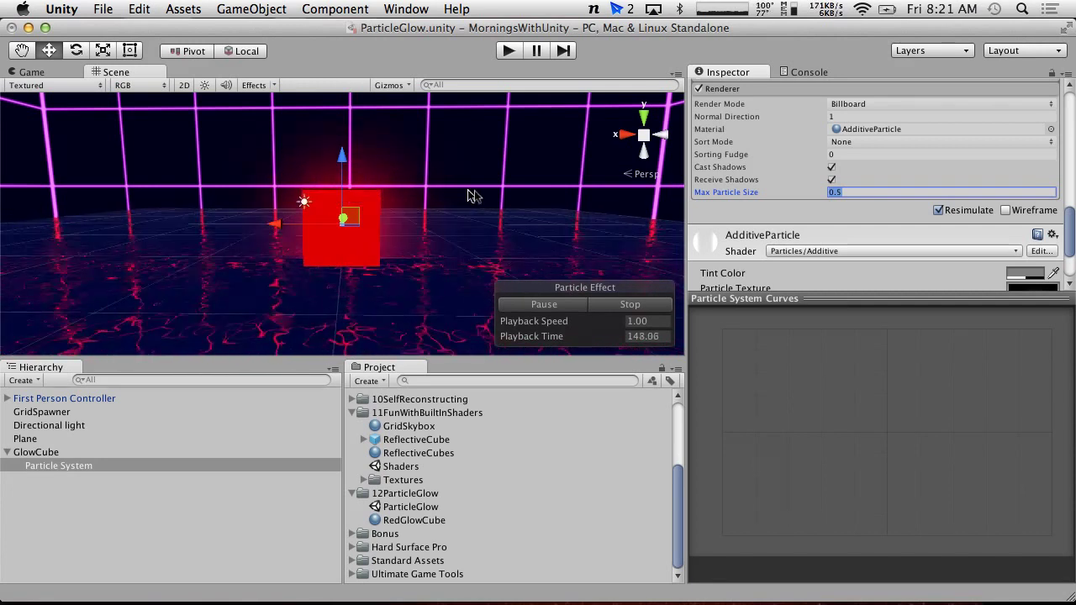
mouse_move(804, 196)
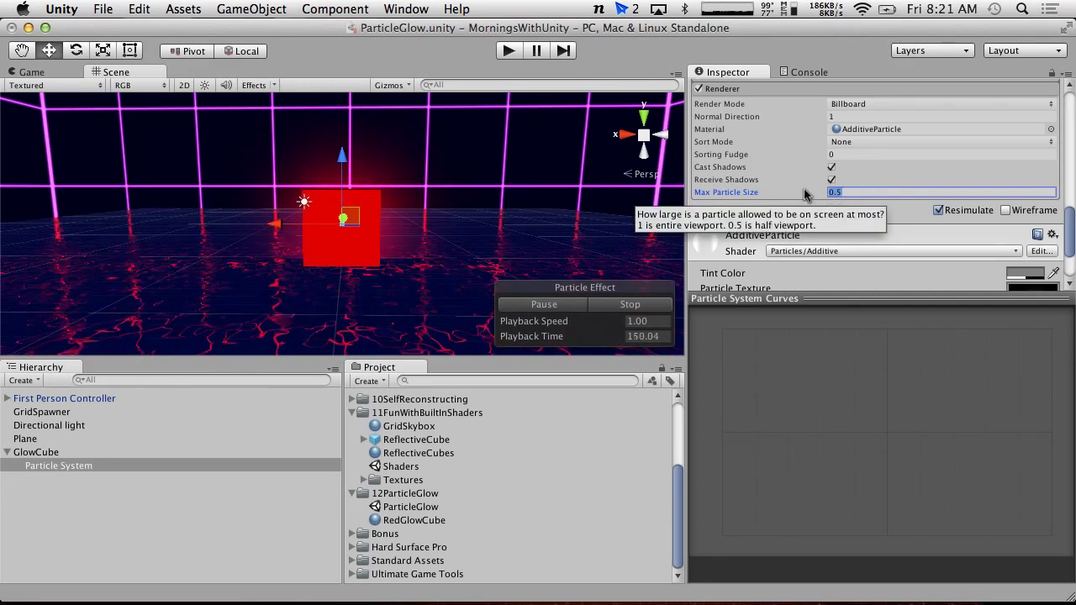
text(1)
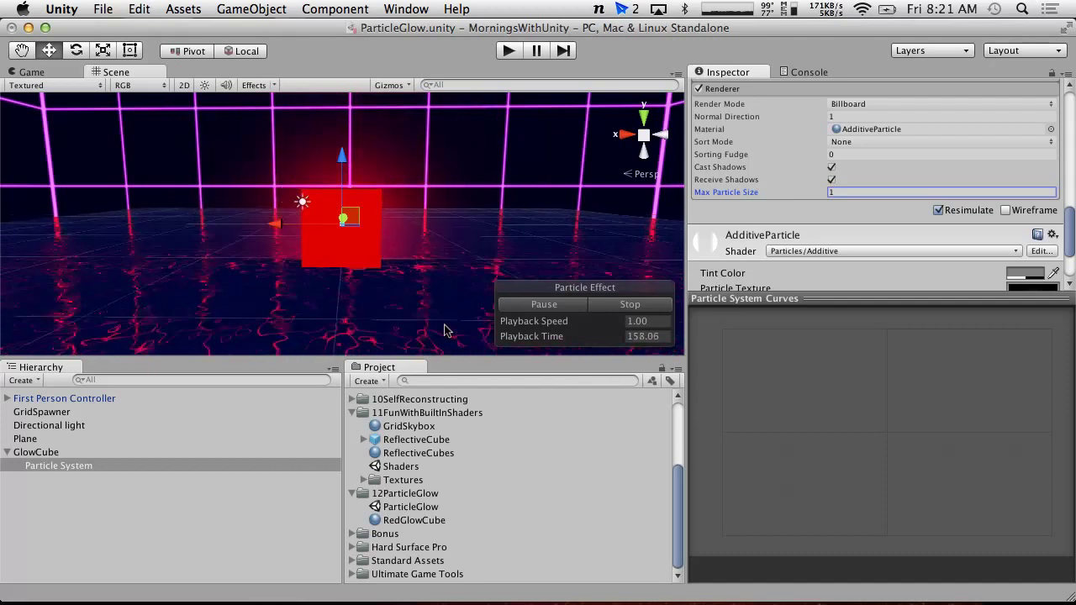
Try a Start Size of 15 for the Particle System.
scroll(889, 222, up, 15)
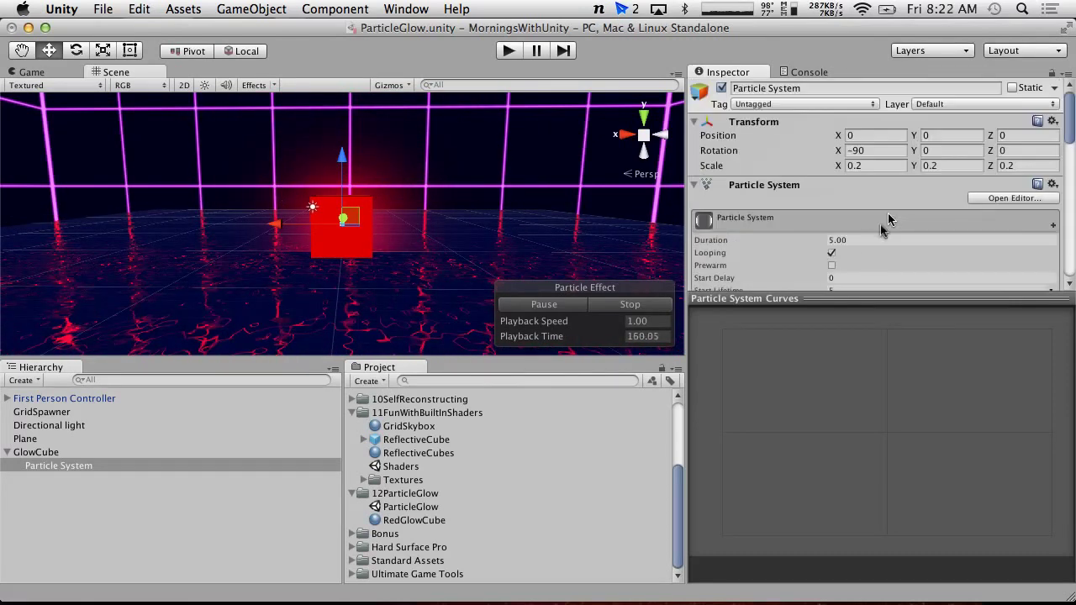
scroll(864, 259, down, 5)
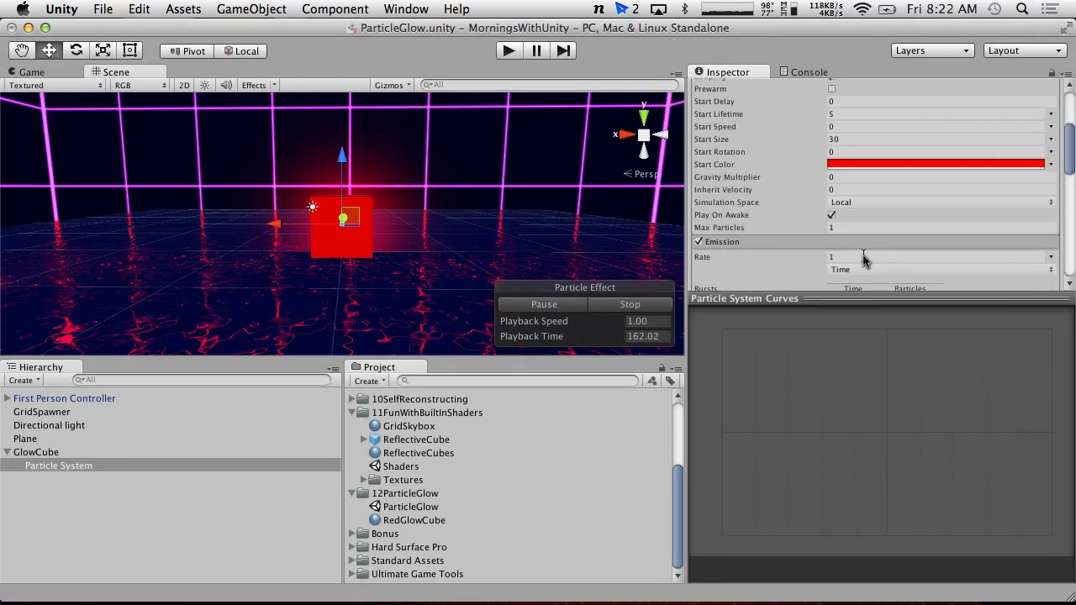
click(862, 140)
text(15)
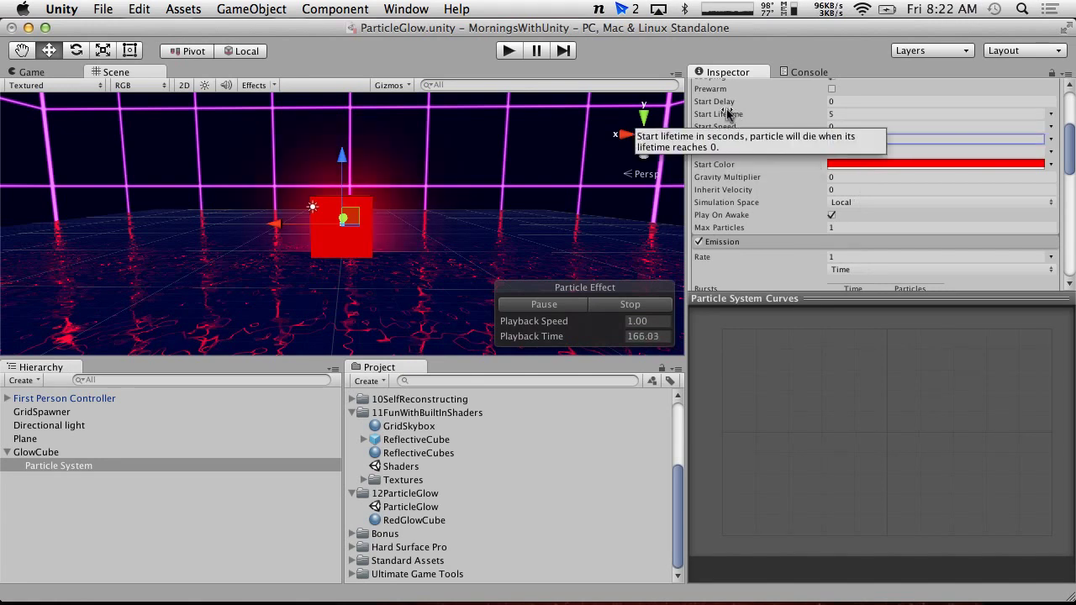
Create a prefab of GlowCube with its Particle System child in the 12ParticleGlow folder.
click(48, 452)
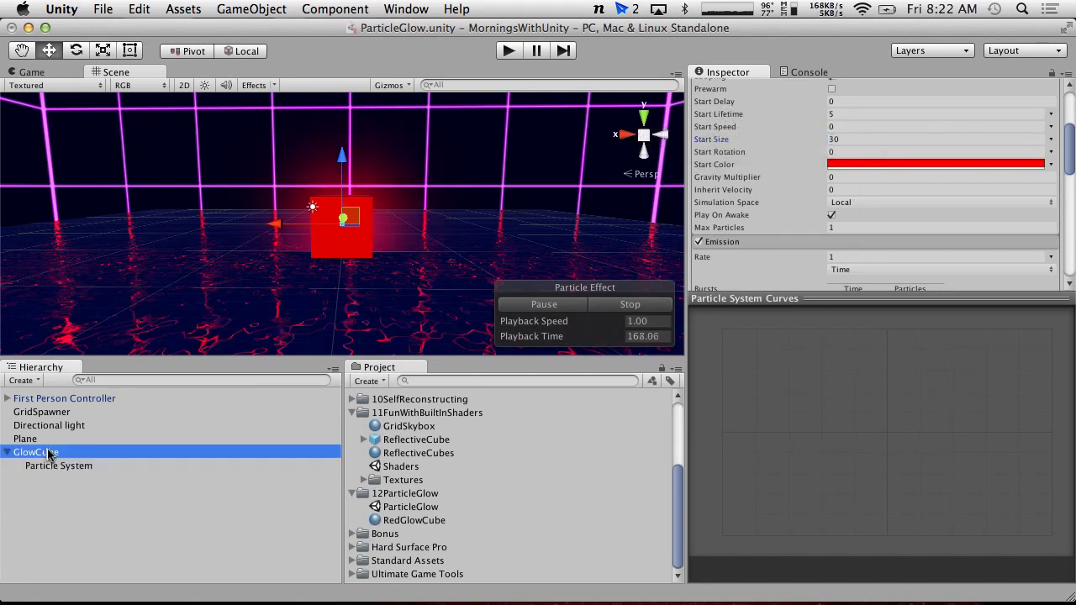
drag(47, 454, 366, 503)
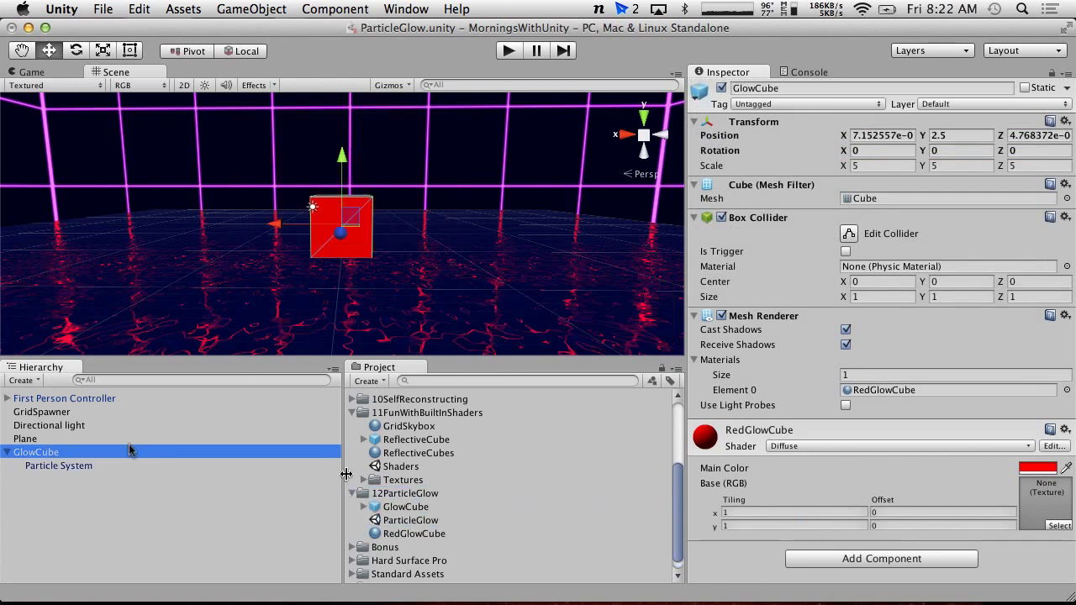
right_click(68, 456)
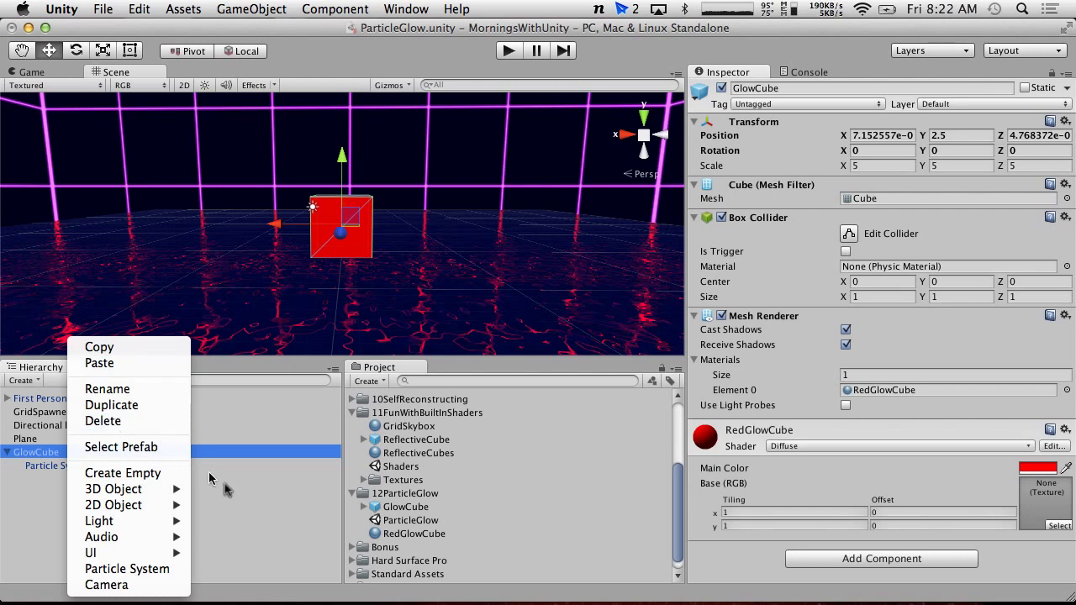
click(258, 522)
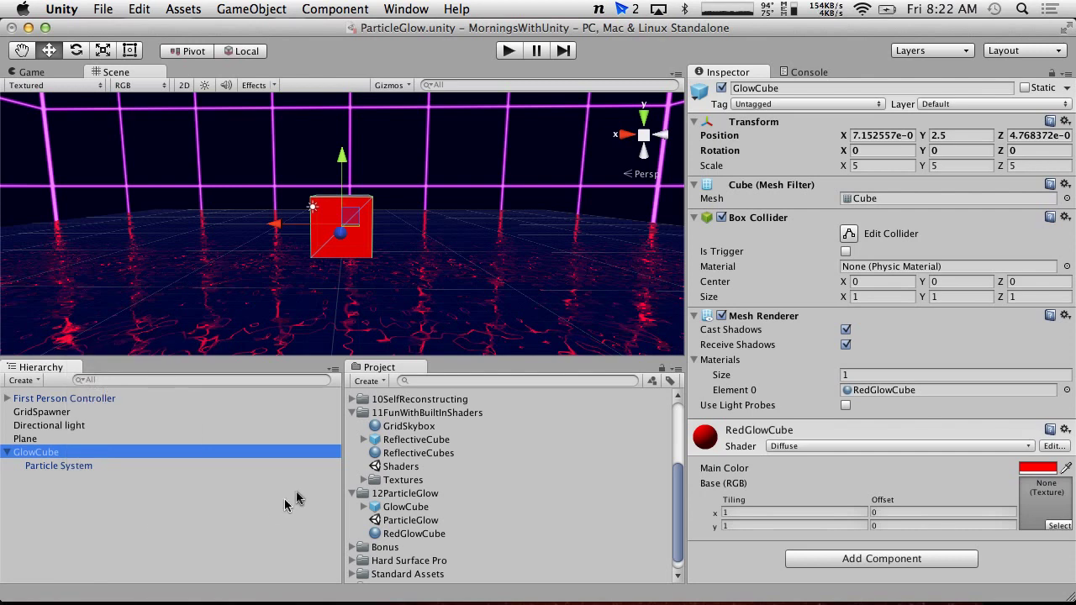
Examine the ReflectiveCube prefab and its child, and select the GlowCube prefab in 12ParticleGlow for comparison.
click(364, 439)
click(410, 443)
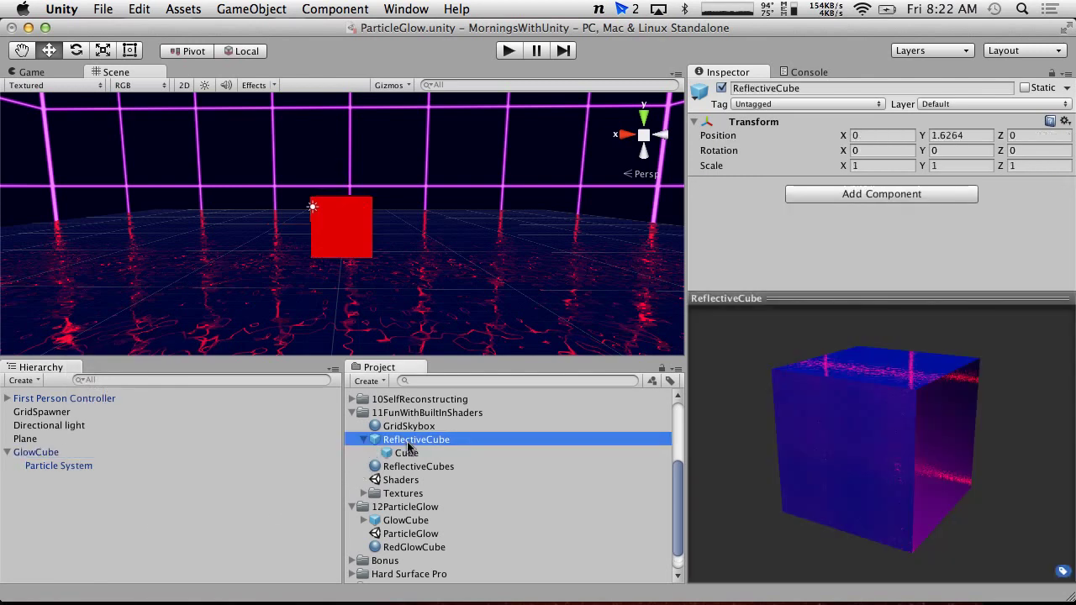
click(393, 521)
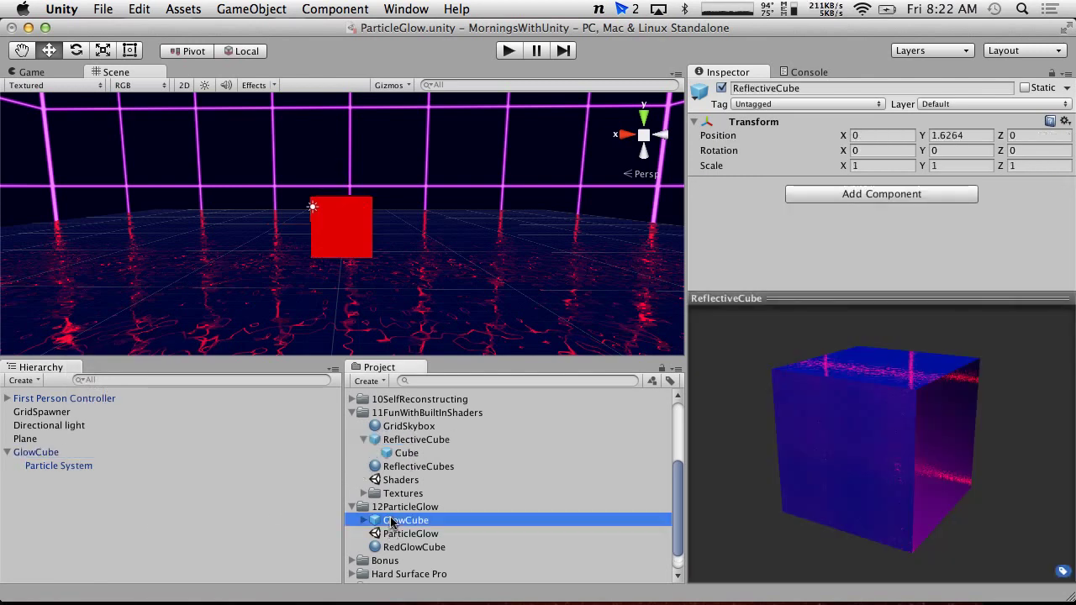
Place the ReflectiveCube prefab from 11FunWithBuiltInShaders into the scene hierarchy and inspect its Cube child.
click(414, 439)
drag(403, 446, 122, 519)
click(4, 481)
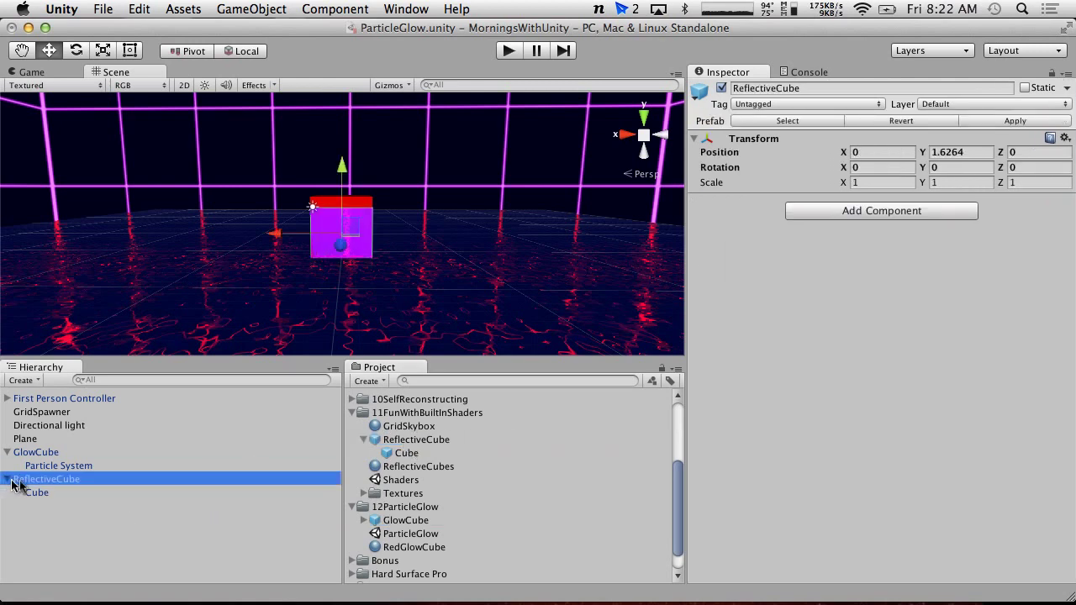
click(61, 495)
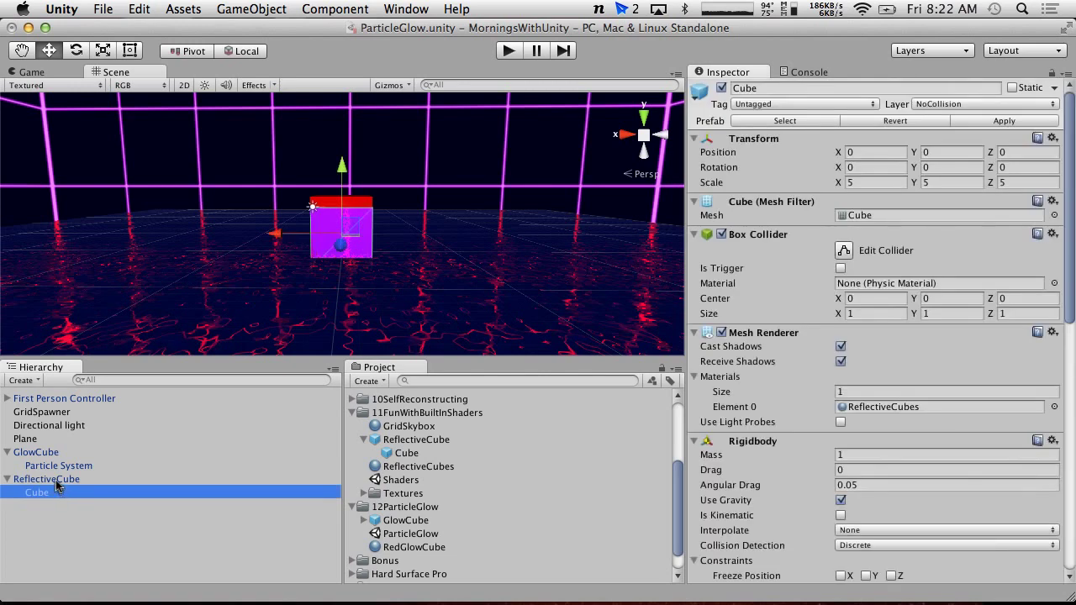
Create an empty GameObject at the GlowCube's location and parent the GlowCube to it.
click(37, 452)
click(268, 7)
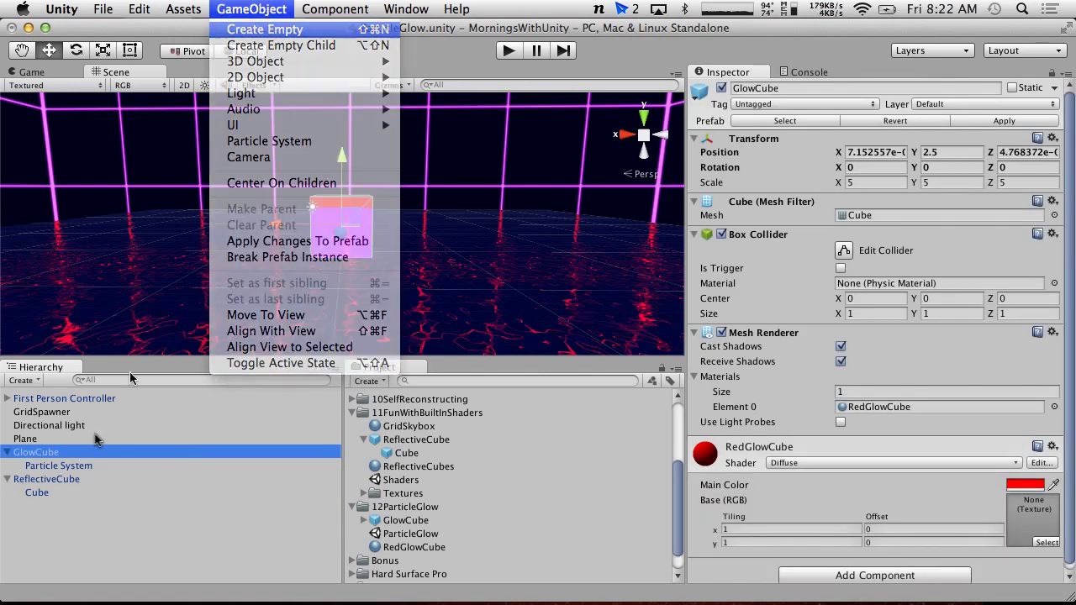
click(252, 28)
drag(37, 456, 41, 482)
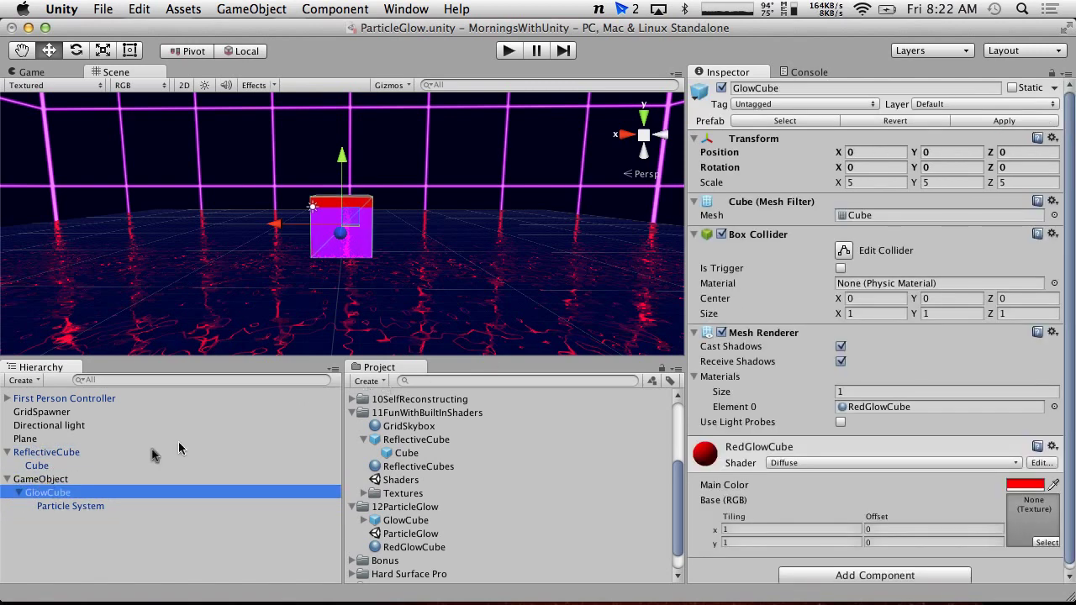
Rename the new empty parent object GlowCube.
click(39, 480)
click(49, 495)
click(40, 481)
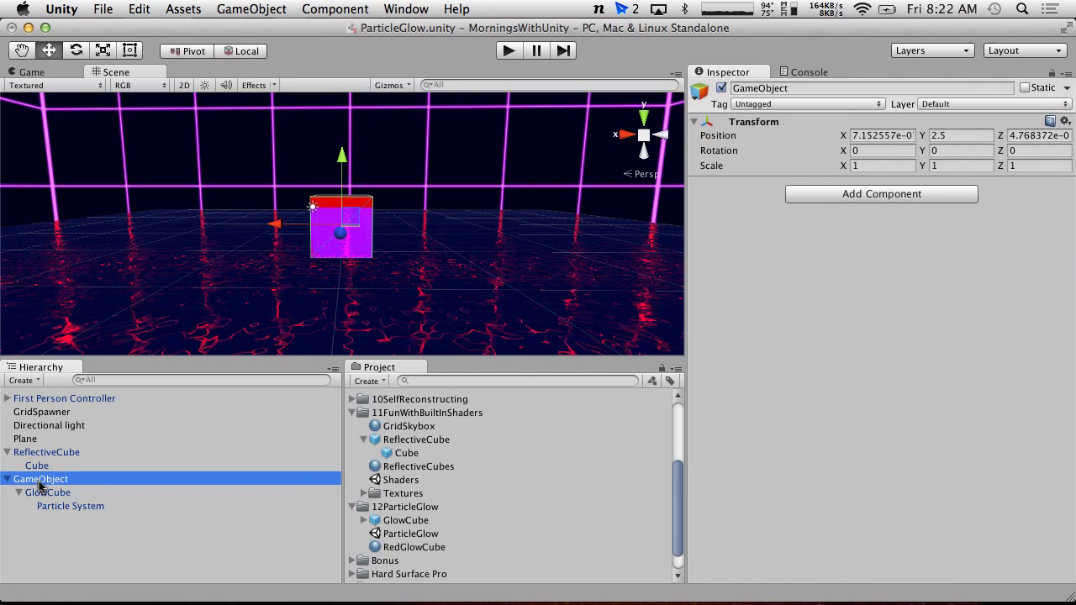
key(Return)
text(GlowCube)
key(Return)
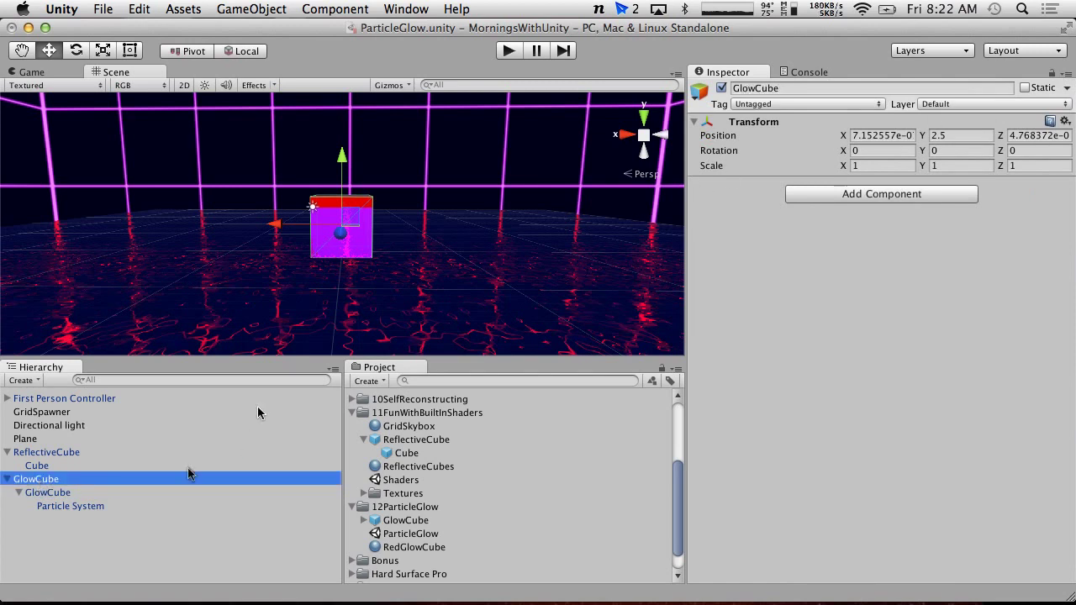
Compare the components of the nested GlowCube with those on ReflectiveCube's Cube child, including its Rigidbody and follow scripts.
click(59, 491)
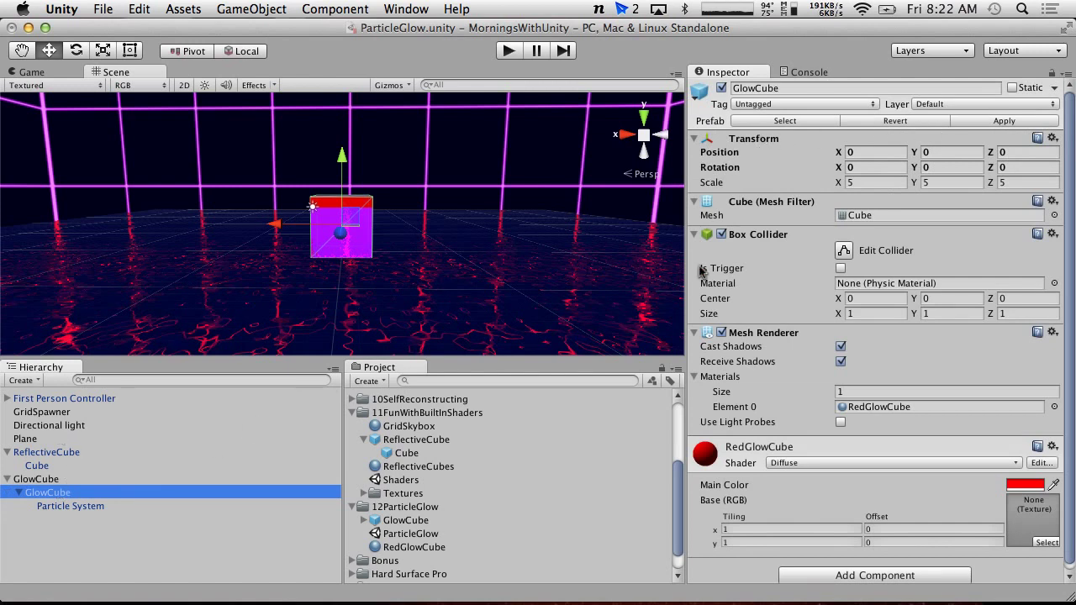
click(34, 465)
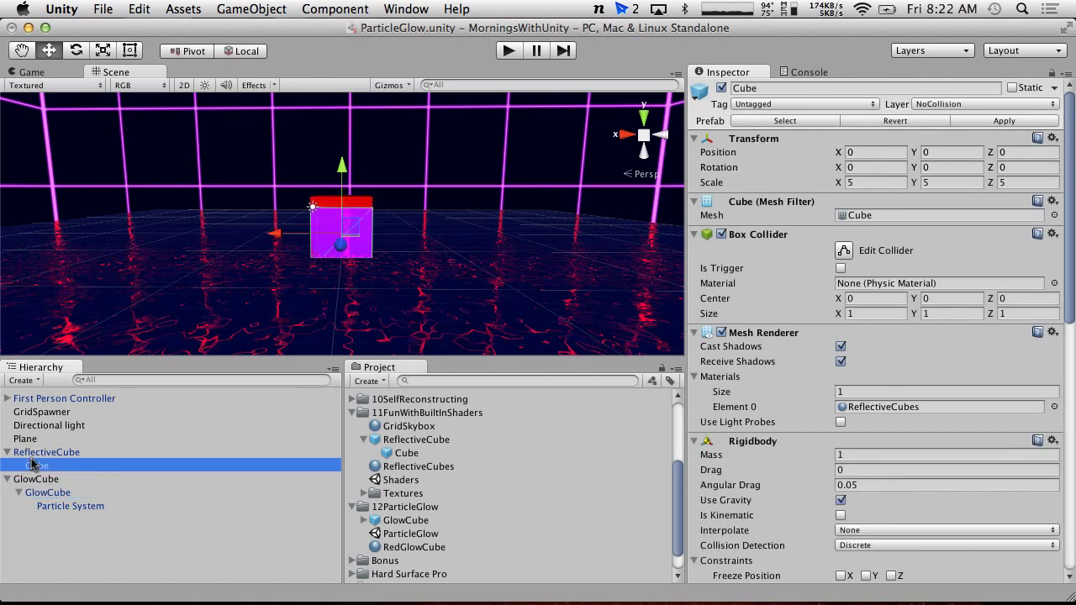
click(51, 492)
click(44, 479)
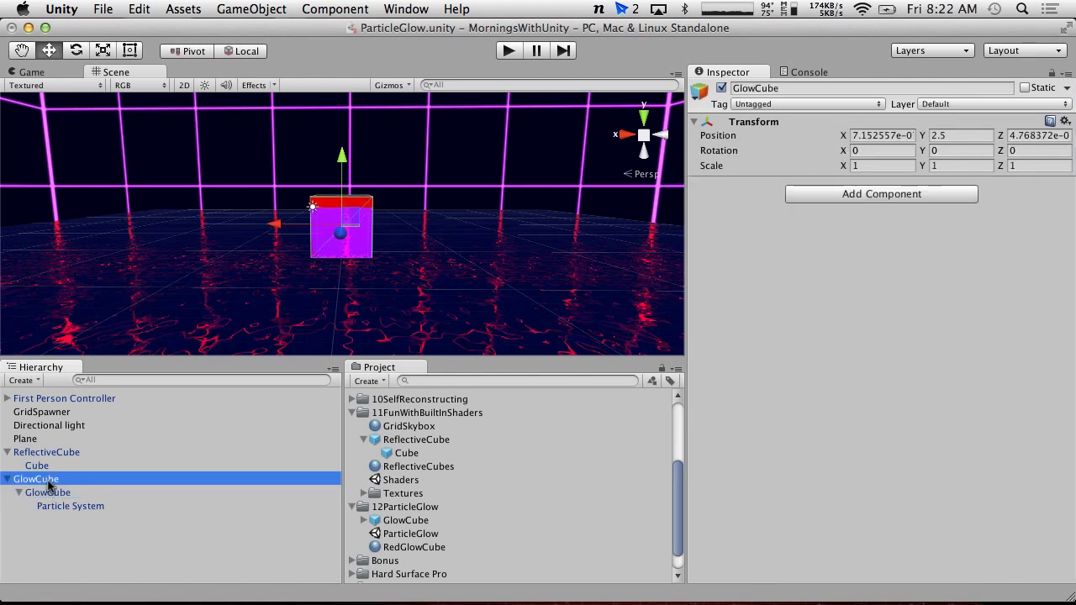
click(46, 452)
click(38, 466)
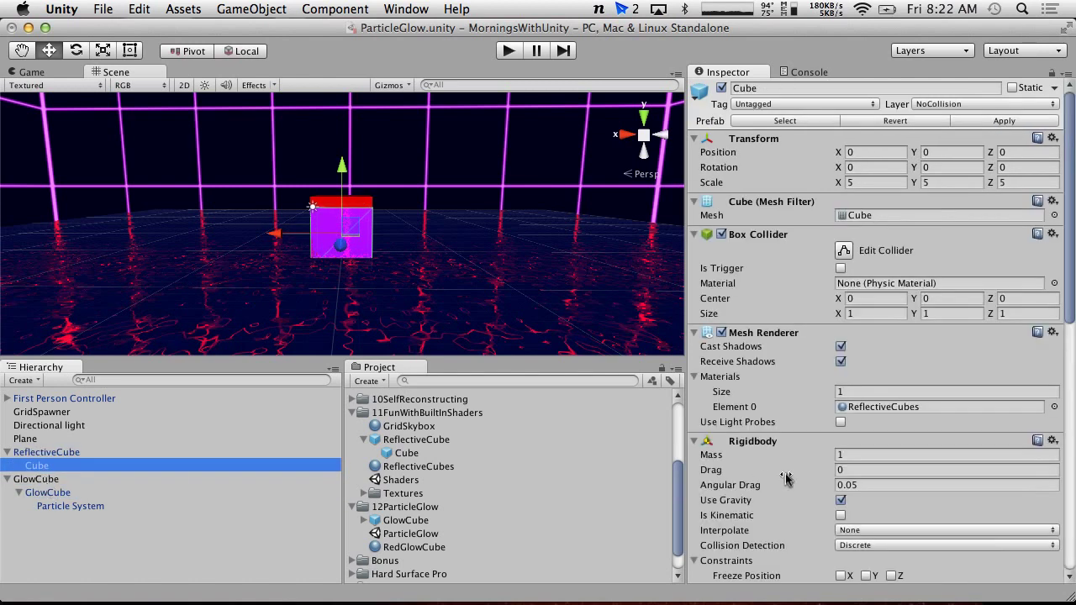
scroll(786, 477, down, 10)
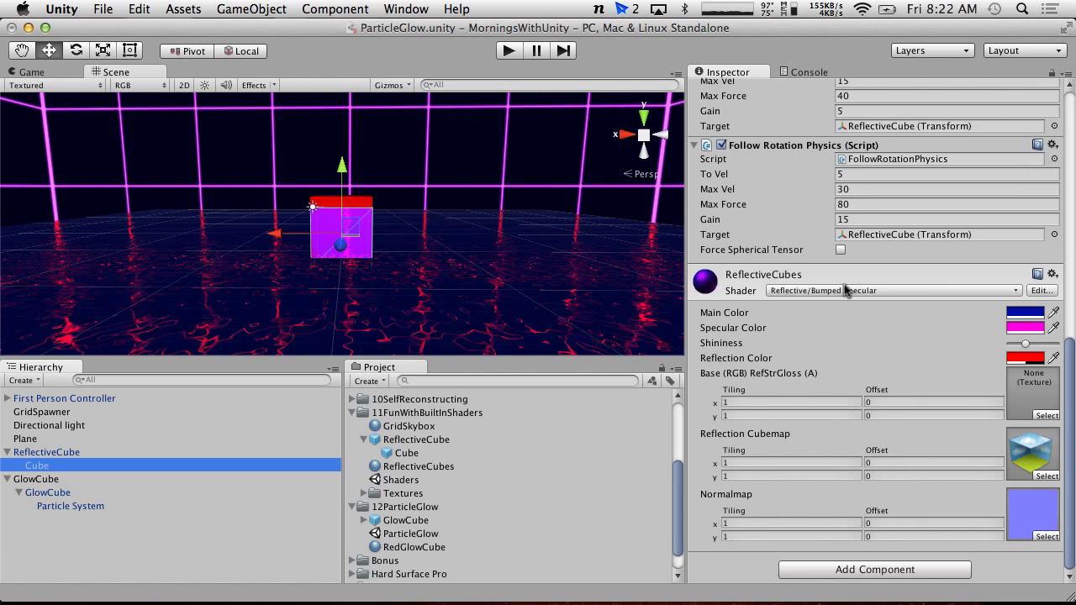
Add a Rigidbody to the nested GlowCube and turn off Use Gravity.
click(49, 493)
click(336, 8)
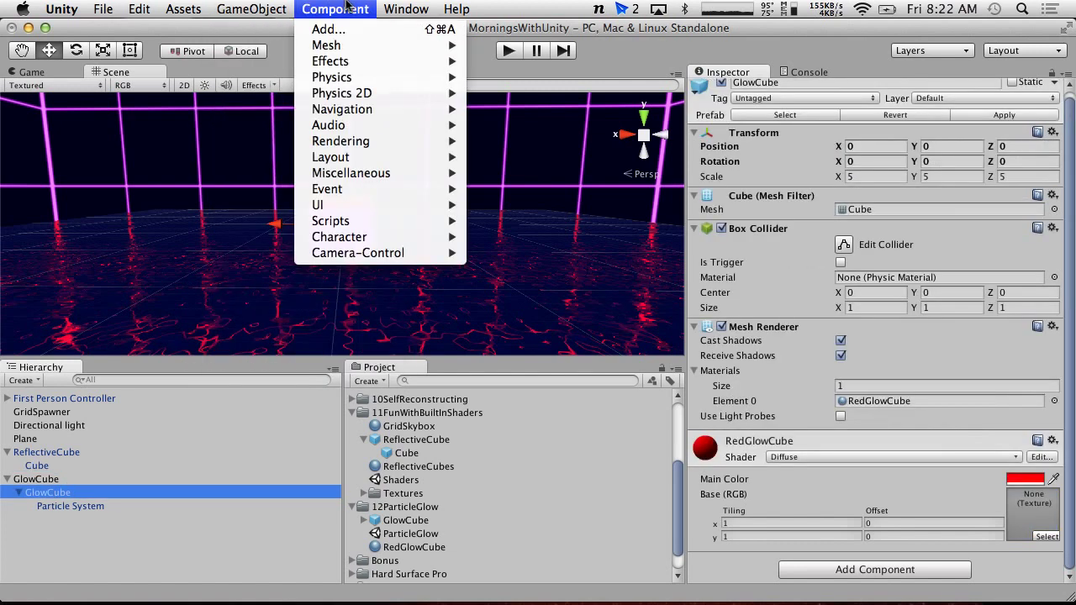
mouse_move(383, 77)
click(514, 77)
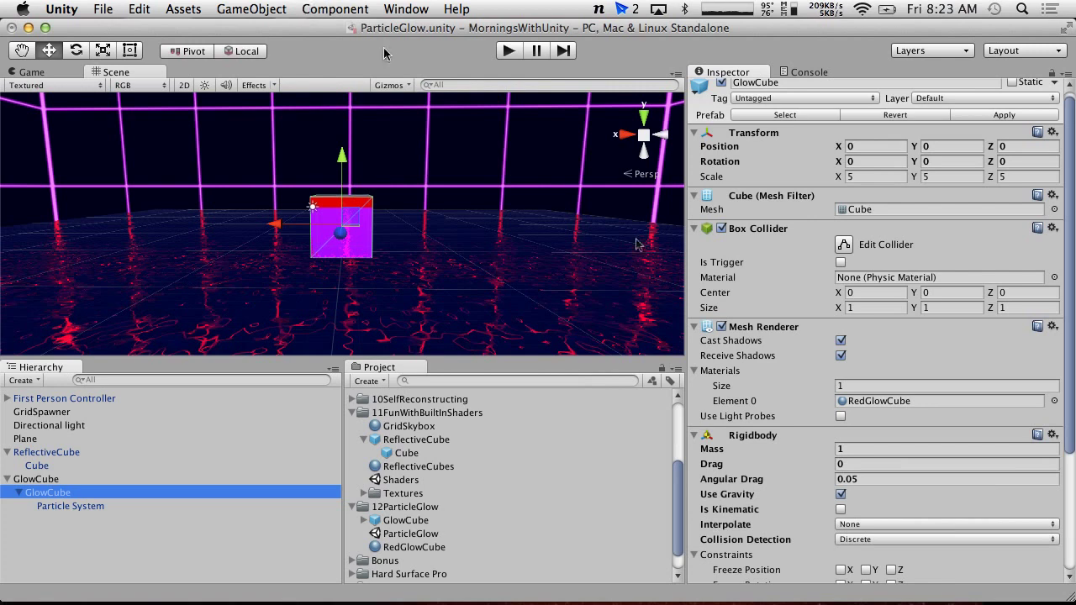
click(840, 494)
scroll(839, 494, down, 5)
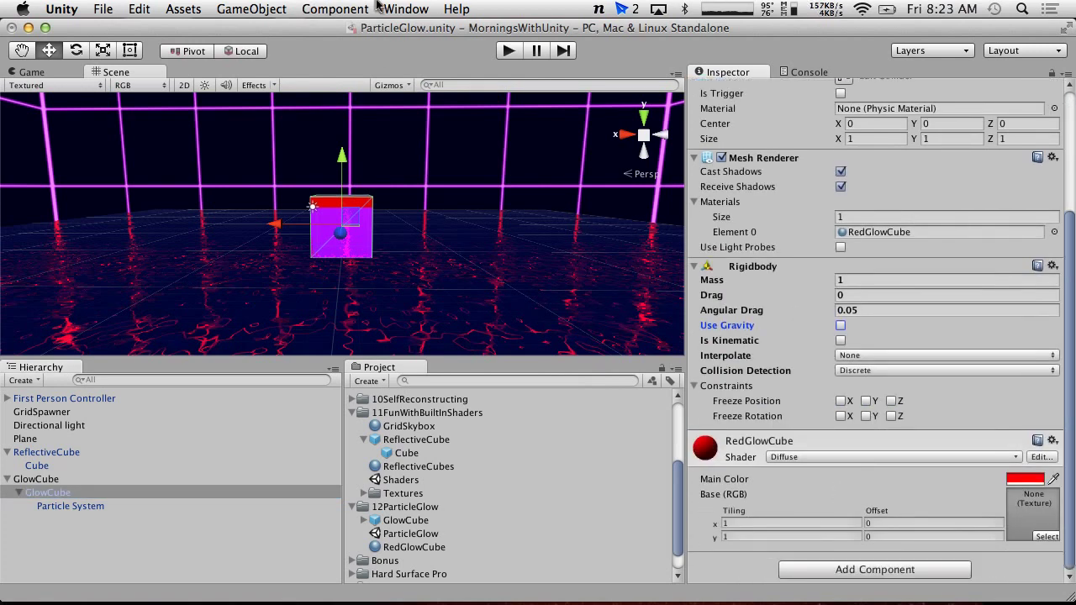
Add the Follow Position Physics script to the nested GlowCube.
click(336, 9)
mouse_move(339, 80)
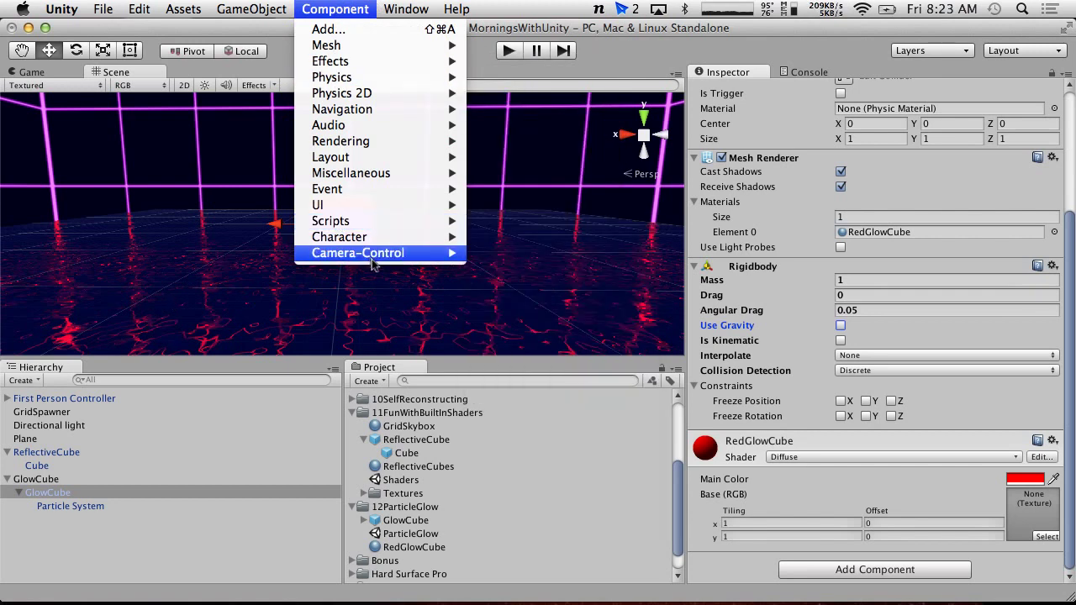
click(221, 468)
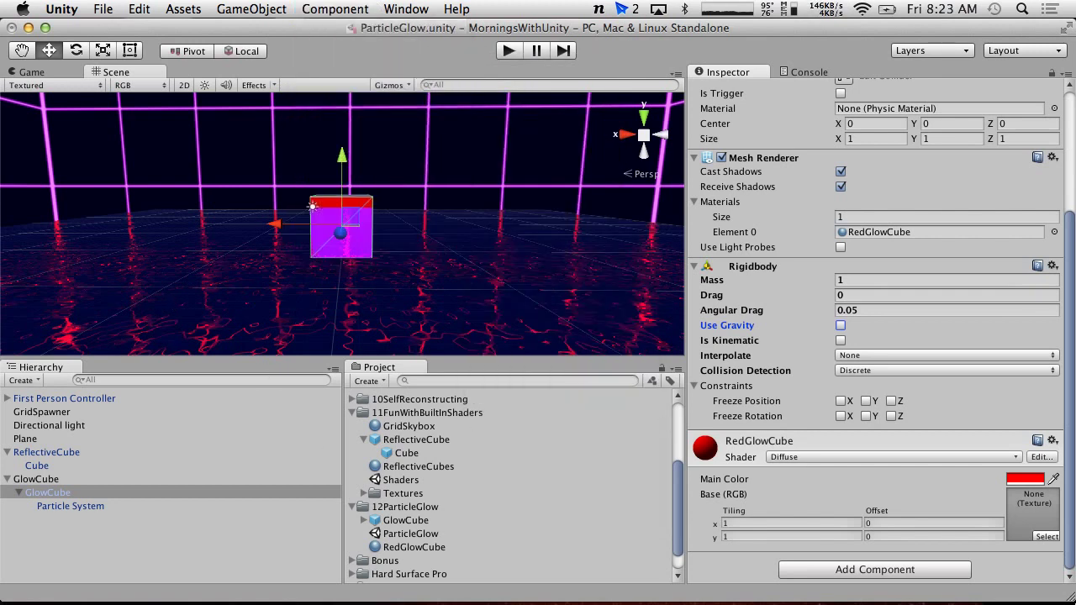
click(875, 570)
text(Posi)
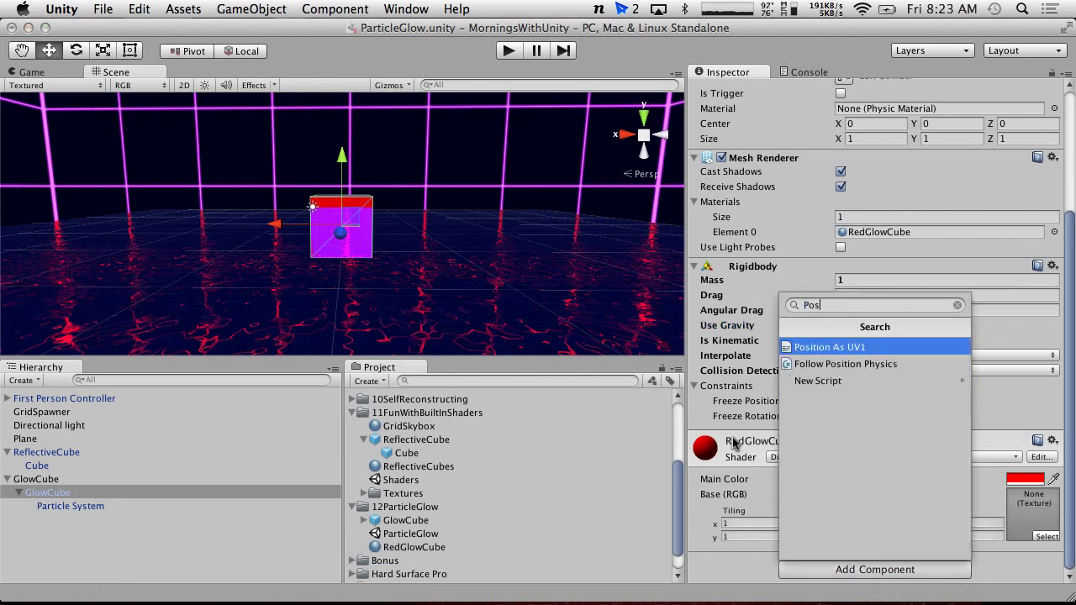
click(841, 364)
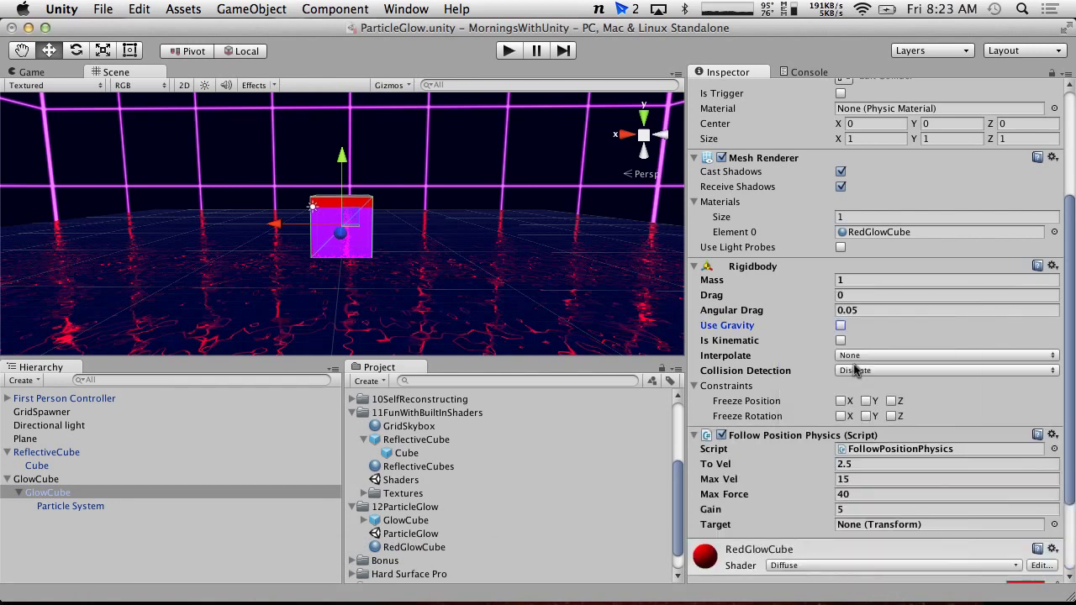
scroll(778, 385, down, 4)
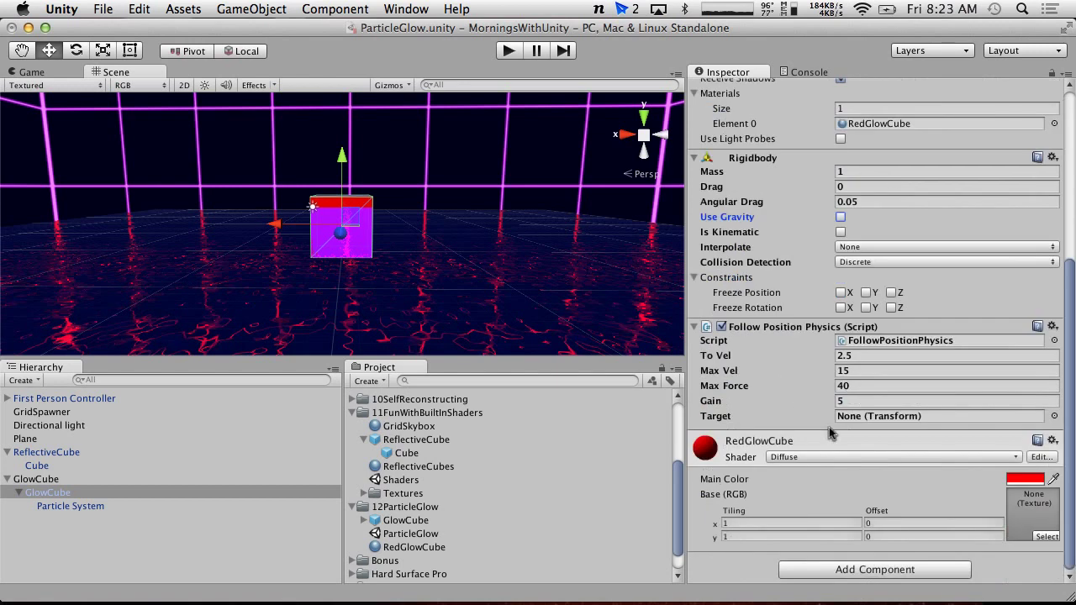
Add the Follow Rotation Physics script to the nested GlowCube.
click(804, 575)
text(Foll)
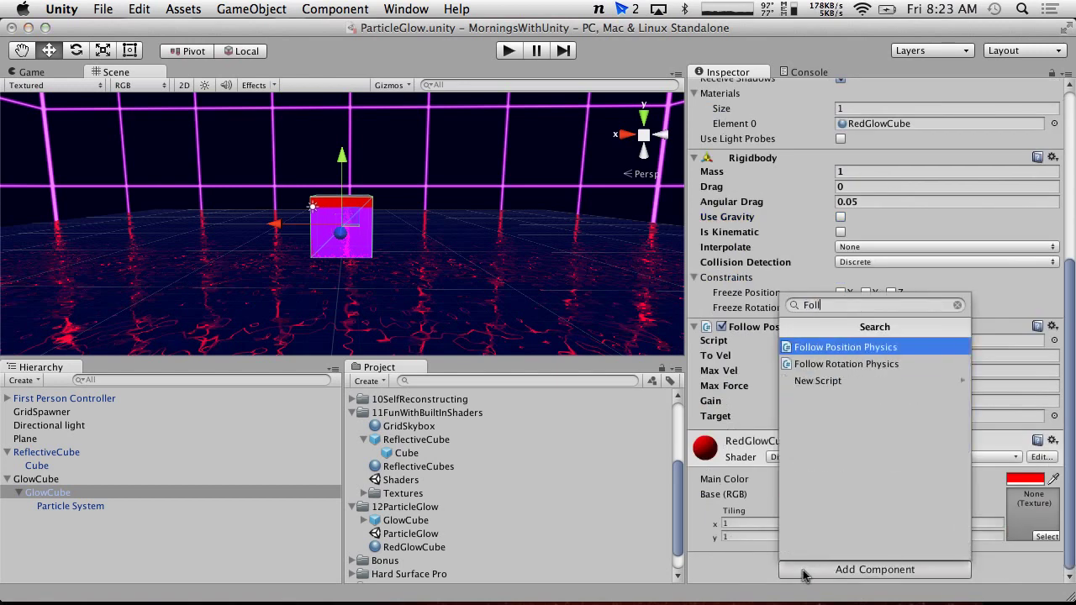
key(Down)
key(Return)
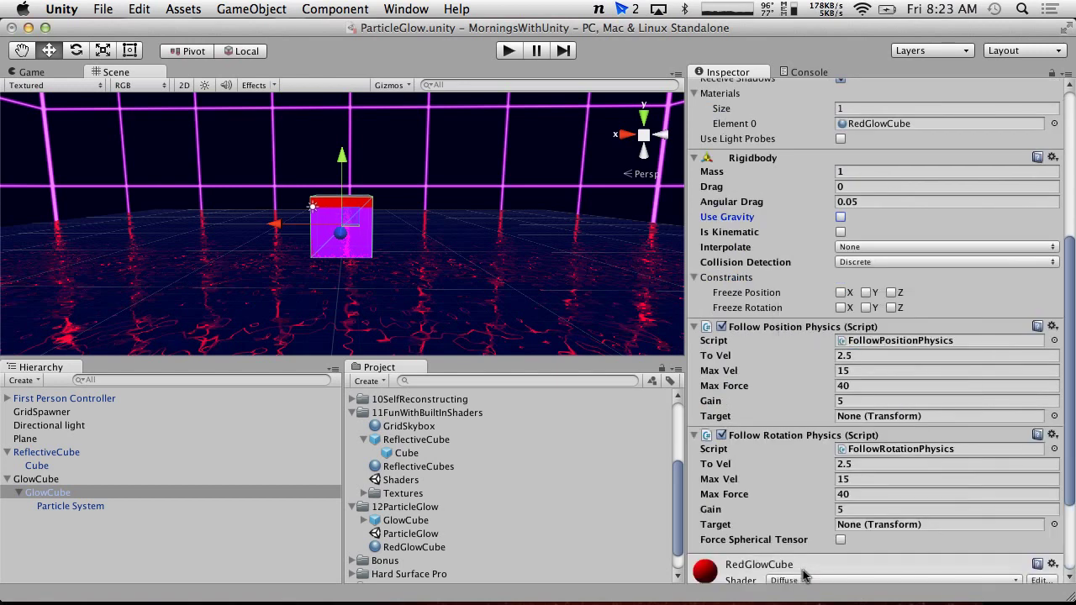
Assign the parent GlowCube as the Target of both the Follow Rotation Physics and Follow Position Physics scripts.
scroll(870, 527, down, 3)
click(49, 481)
drag(47, 493, 874, 404)
drag(99, 481, 877, 295)
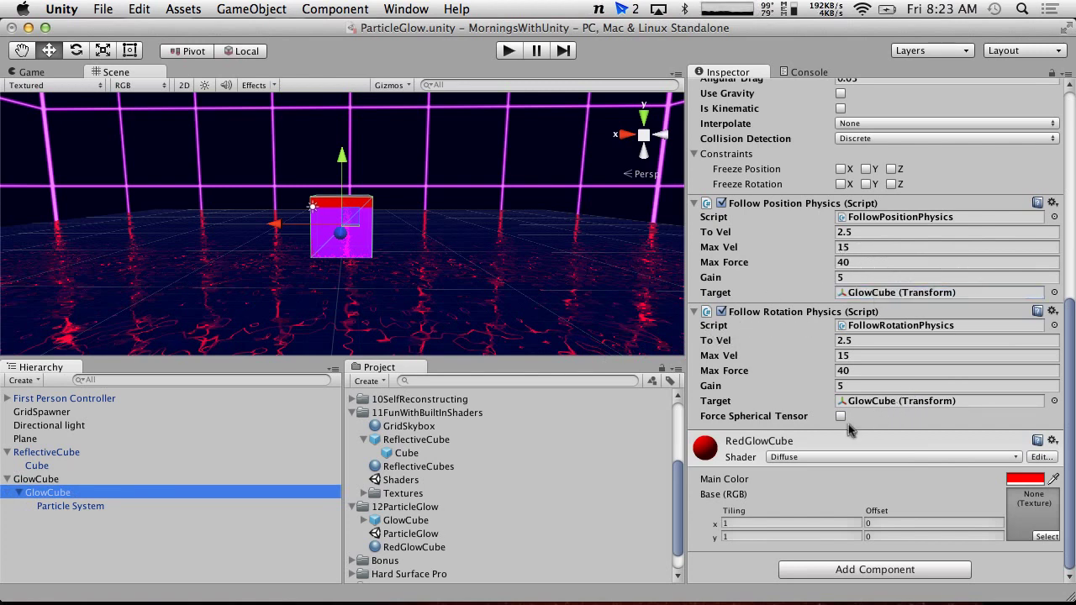
Compare the follow script values on ReflectiveCube's Cube child with those on the nested GlowCube.
click(38, 467)
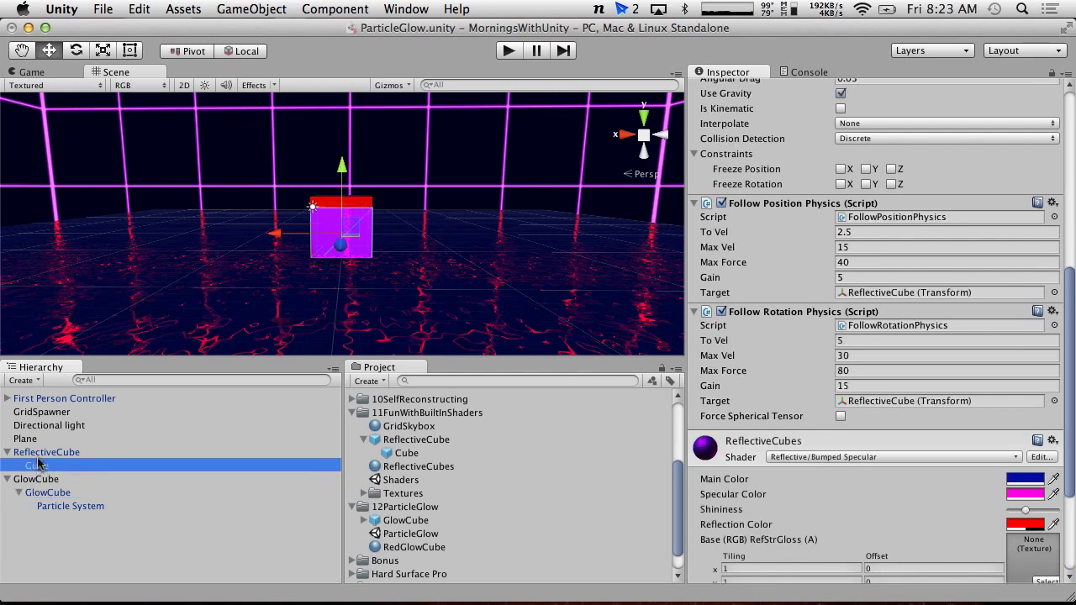
click(40, 454)
click(38, 467)
click(56, 493)
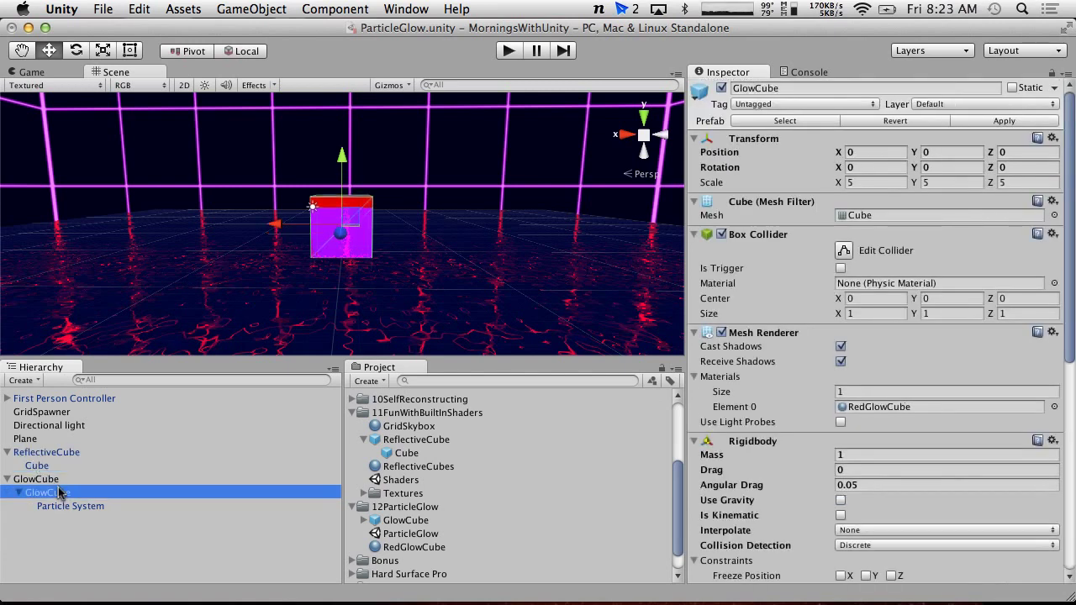
scroll(832, 386, down, 5)
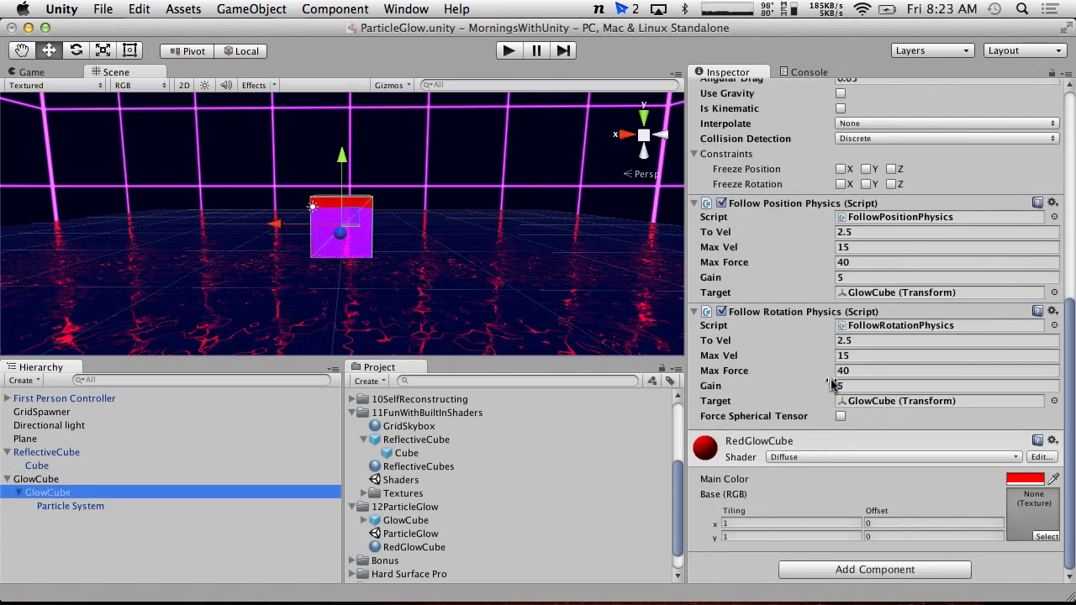
click(84, 467)
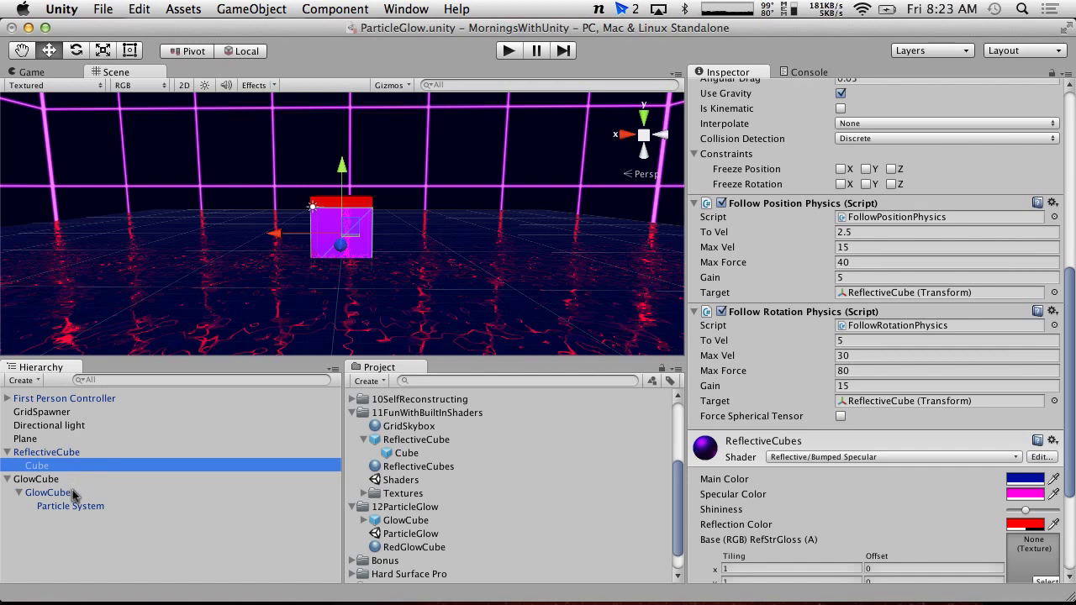
click(74, 495)
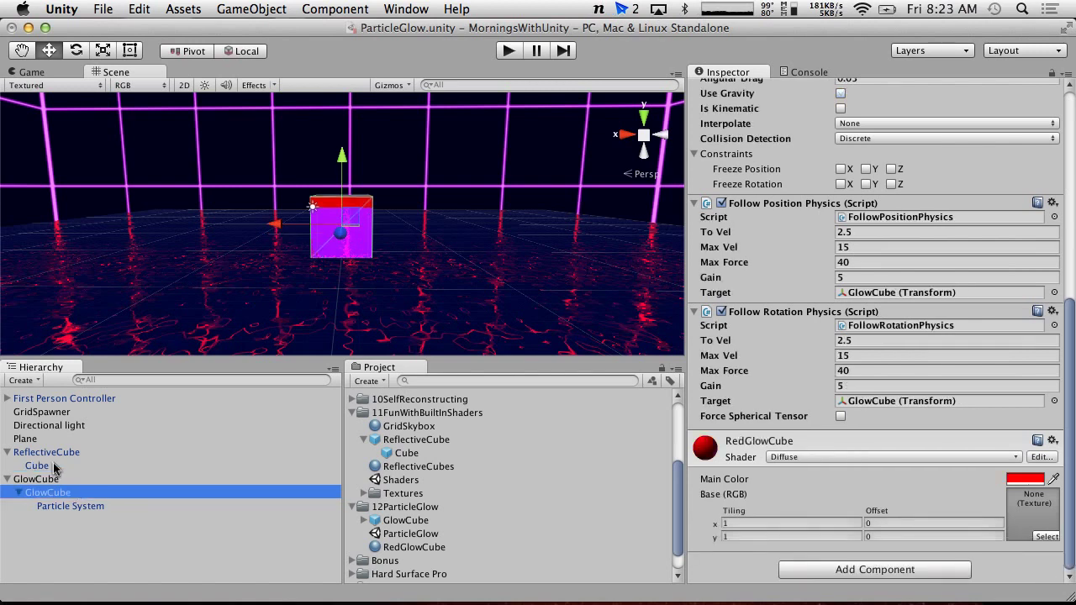
click(53, 468)
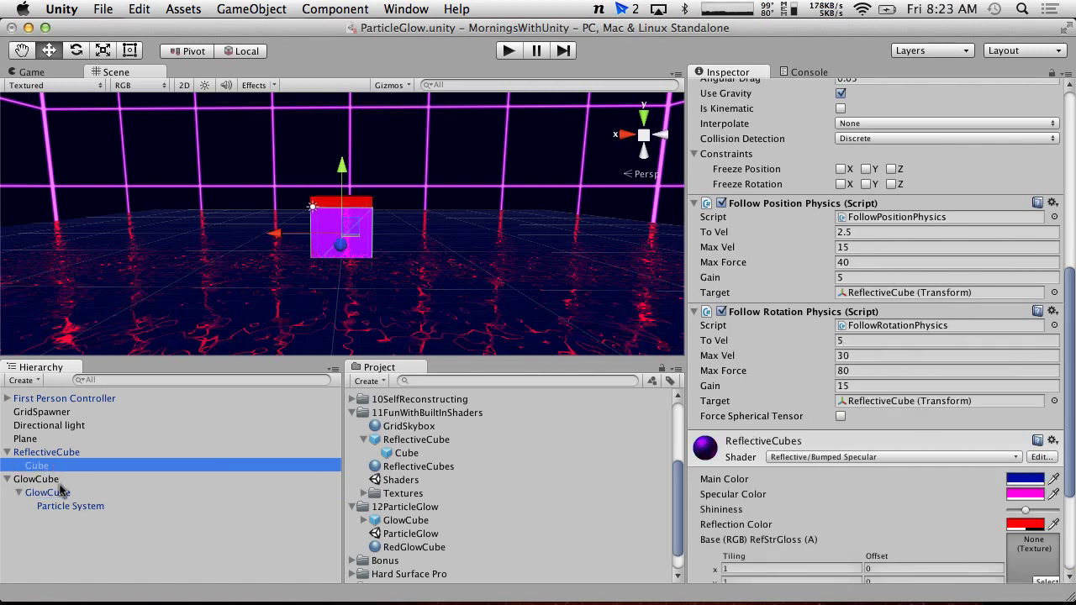
Set the nested GlowCube's Follow Rotation Physics to To Vel 5, Max Vel 30, Max Force 80 and Gain 15.
click(61, 499)
click(881, 341)
text(5)
click(894, 356)
text(30)
click(890, 375)
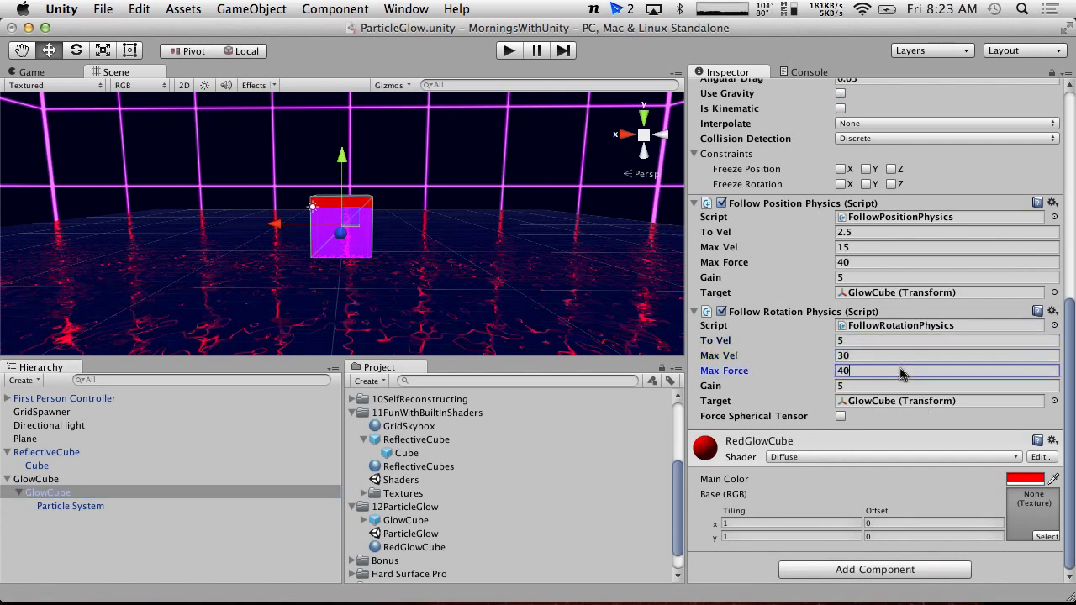
text(80)
click(861, 388)
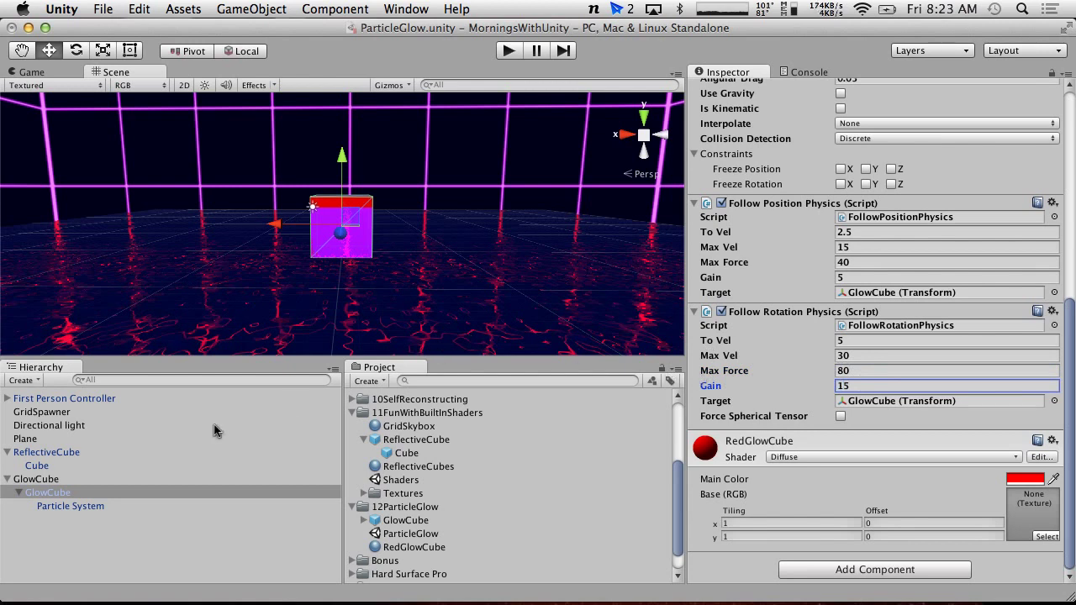
Delete the old GlowCube prefab from 12ParticleGlow and create a new one there from the parent GlowCube hierarchy.
click(409, 533)
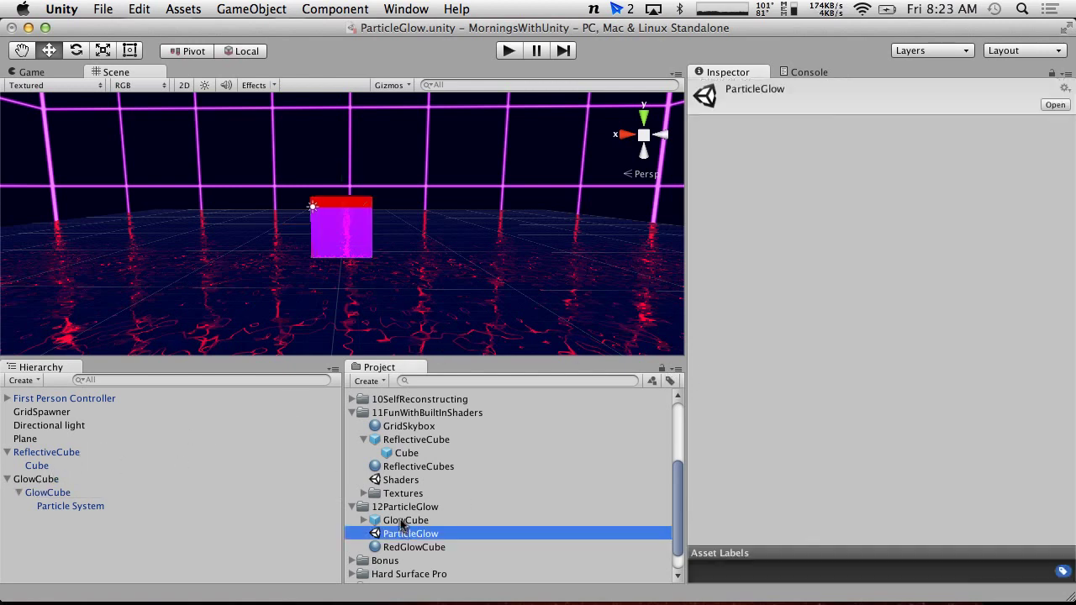
right_click(402, 520)
click(465, 402)
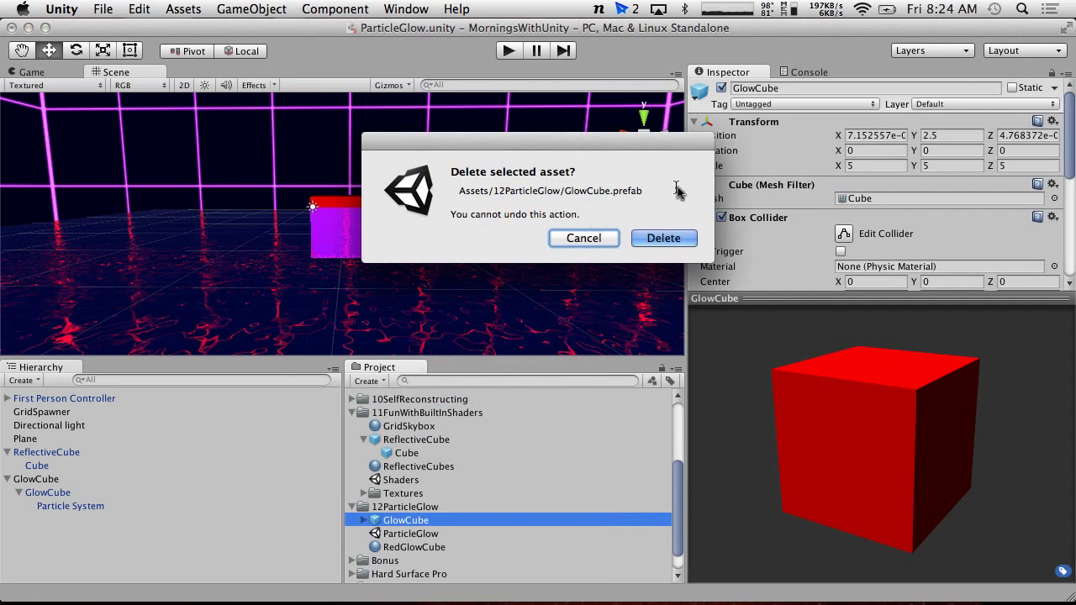
click(668, 238)
drag(46, 479, 438, 507)
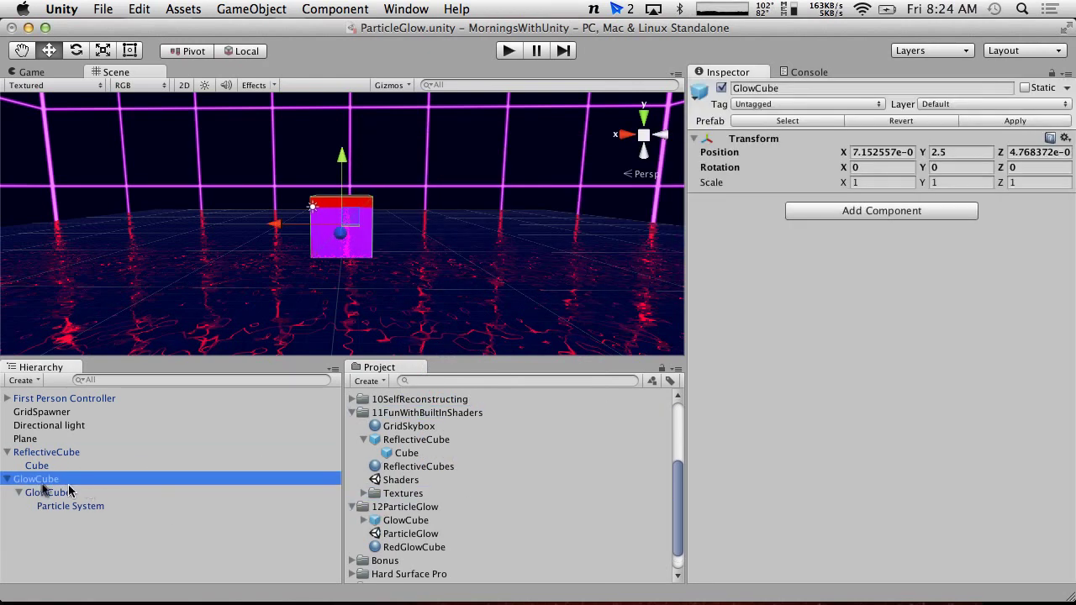
Delete the parent GlowCube and its children from the scene, accepting the loss of the prefab connection.
right_click(33, 481)
click(99, 429)
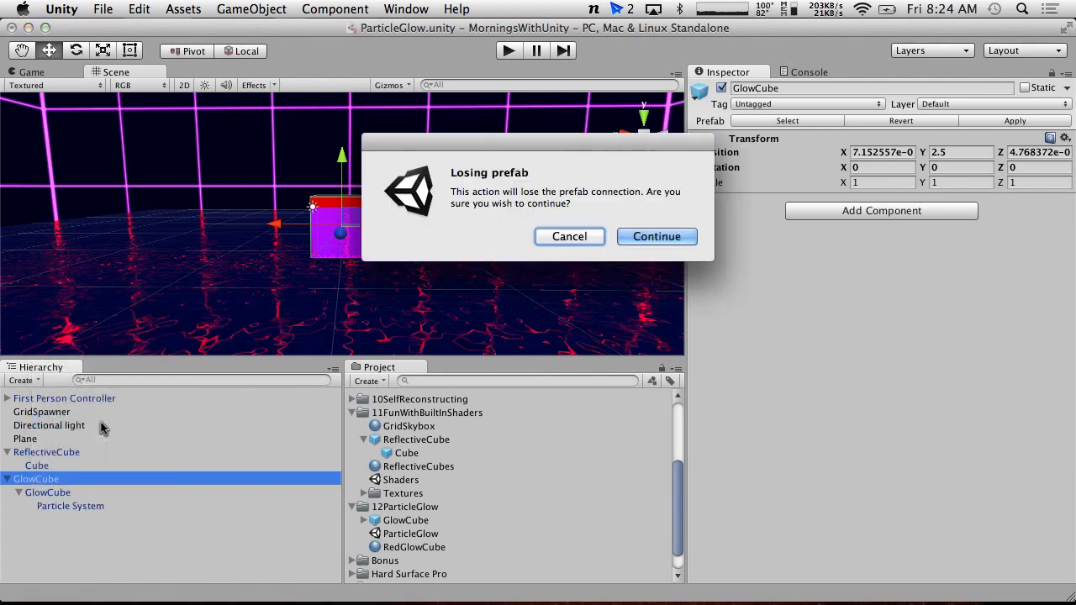
click(656, 237)
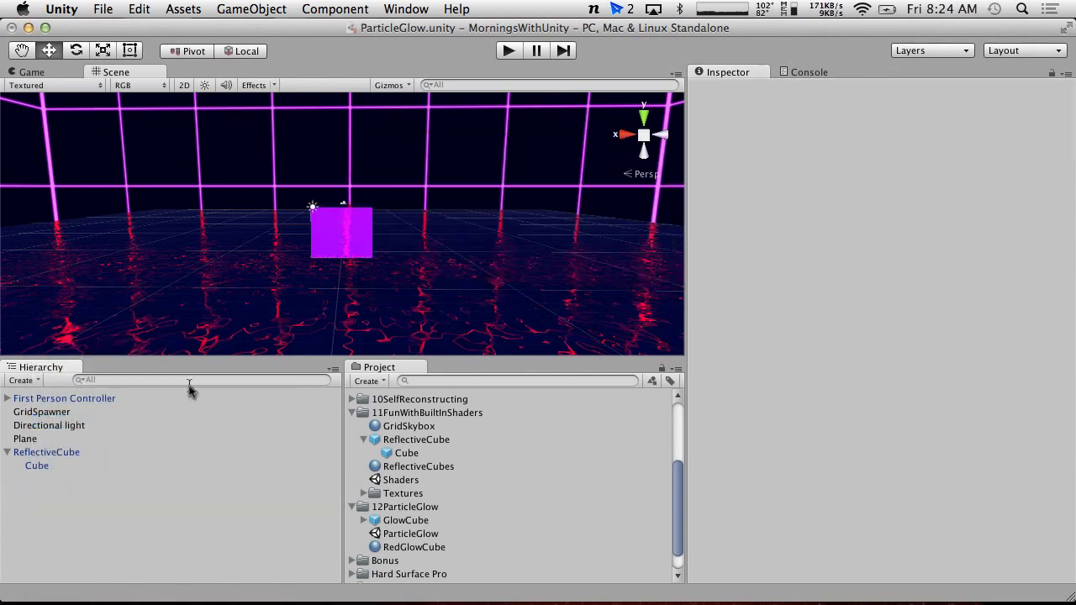
Delete ReflectiveCube and its child from the scene, accepting the loss of the prefab connection.
click(40, 455)
right_click(40, 455)
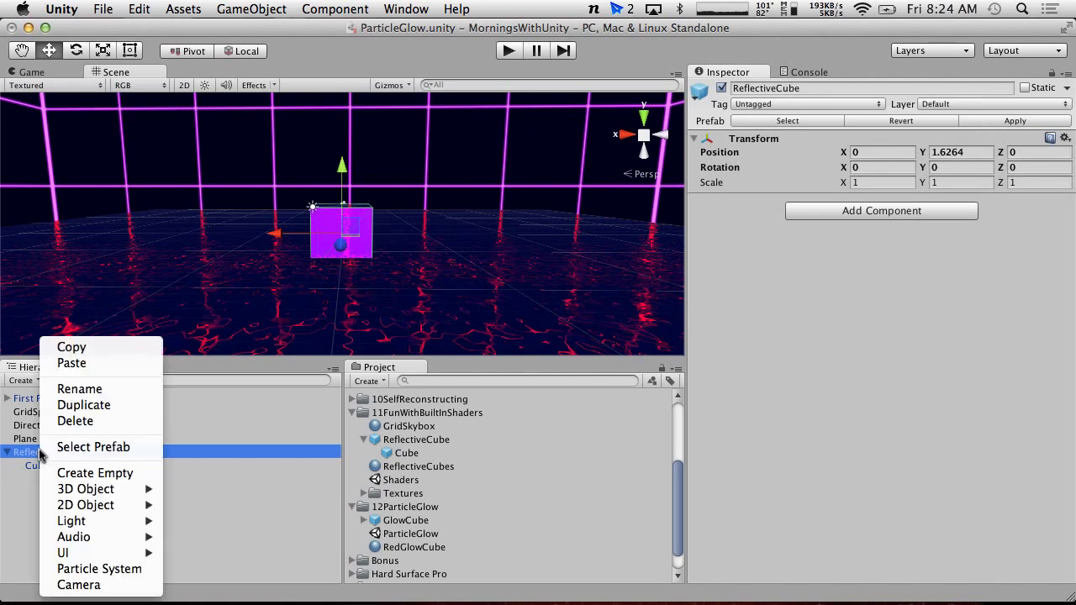
click(84, 421)
click(624, 243)
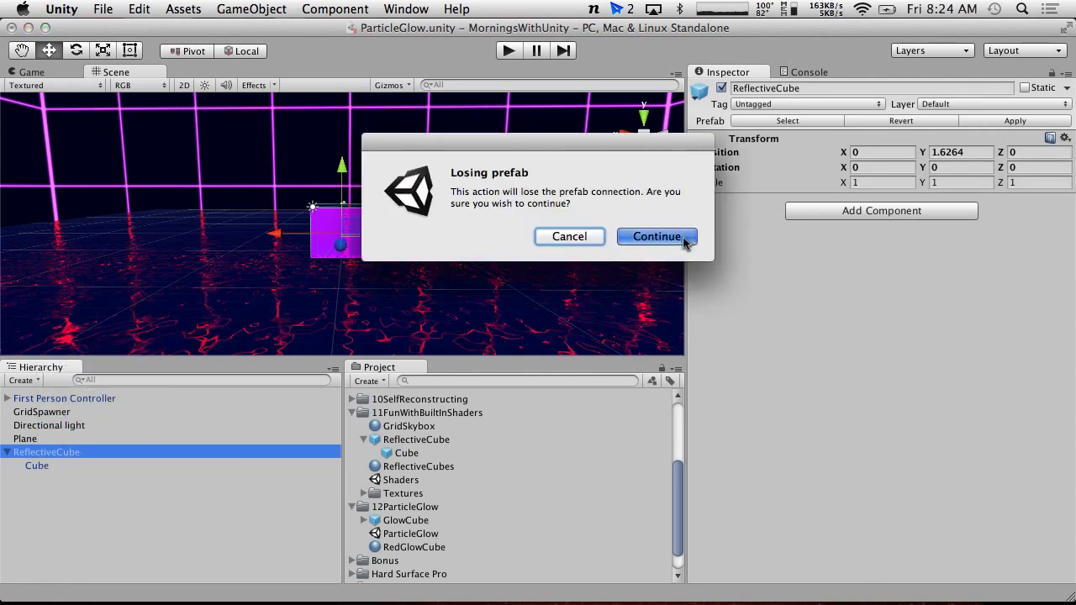
click(401, 480)
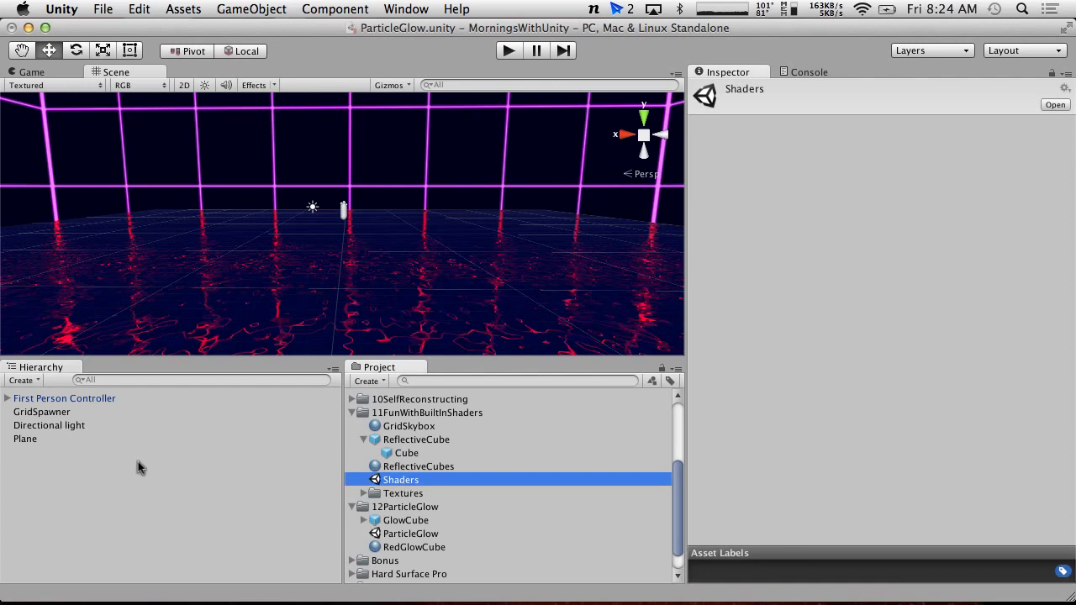
Set the GridSpawner's Object To Spawn to the GlowCube prefab, then run and stop the scene to check the grid.
click(29, 412)
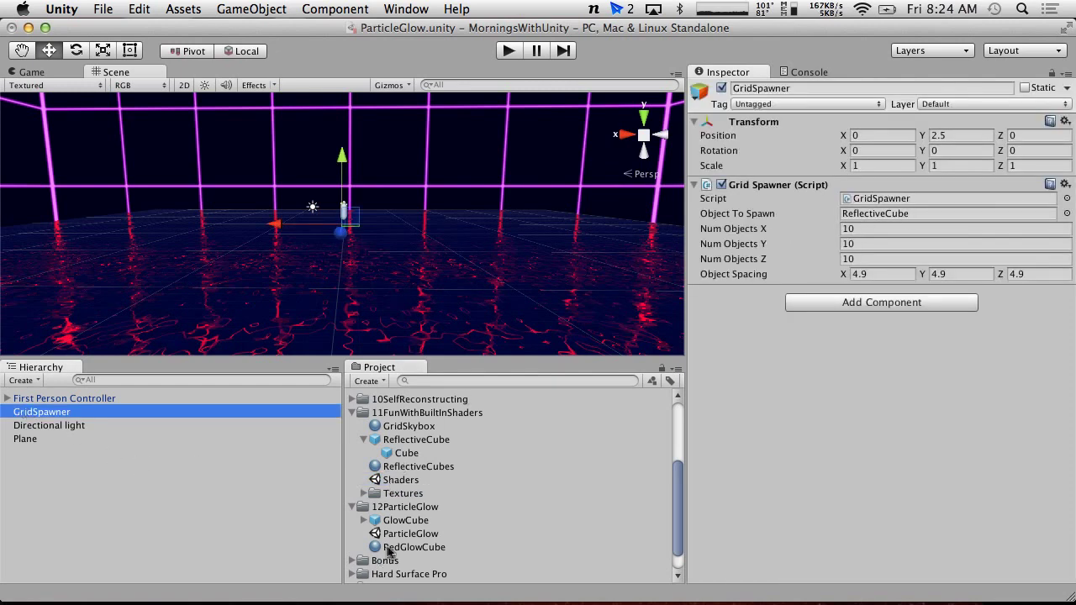
drag(406, 520, 874, 213)
click(509, 52)
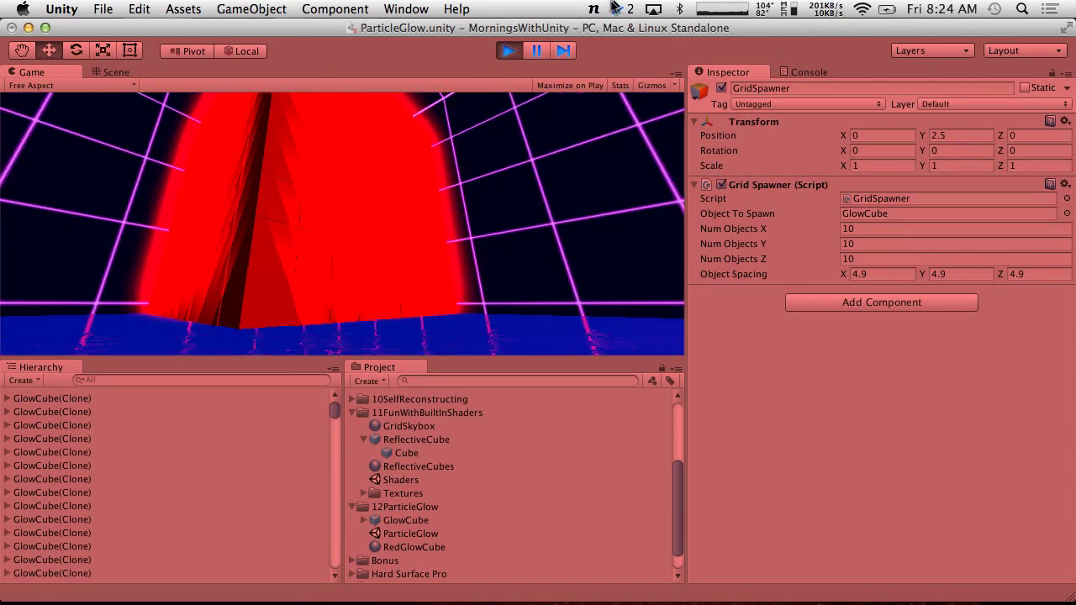
click(506, 51)
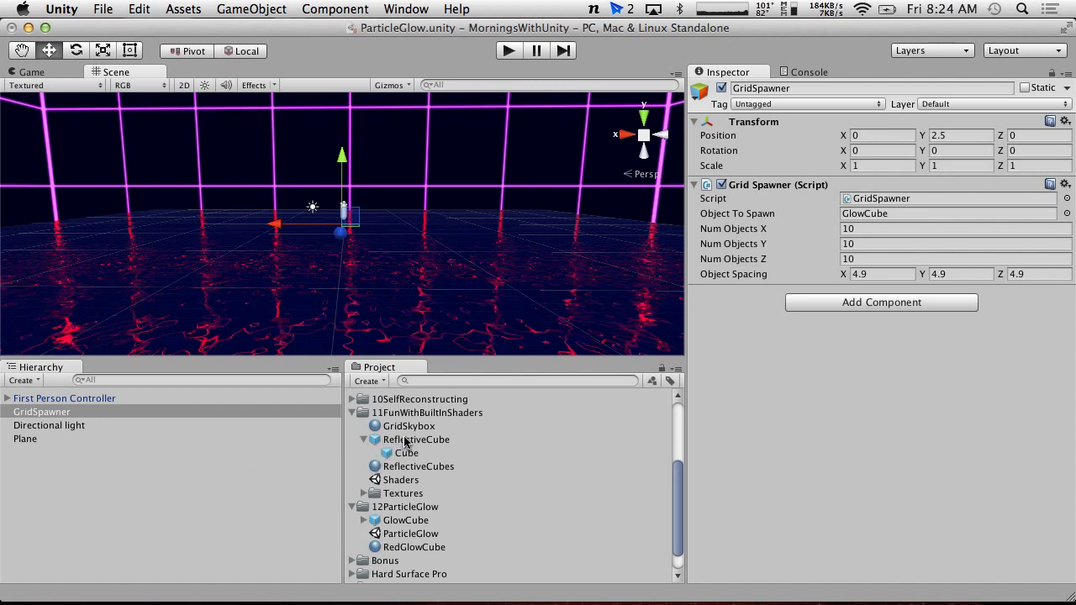
Set the GridSpawner's Object To Spawn back to ReflectiveCube and briefly run the scene for comparison.
drag(404, 443, 870, 213)
click(508, 50)
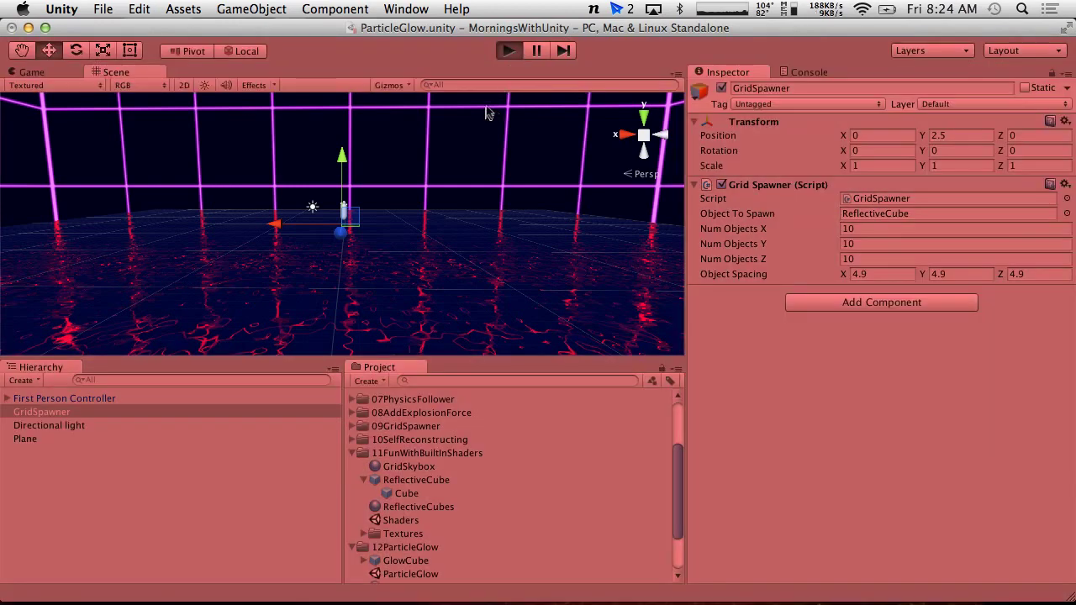
click(514, 54)
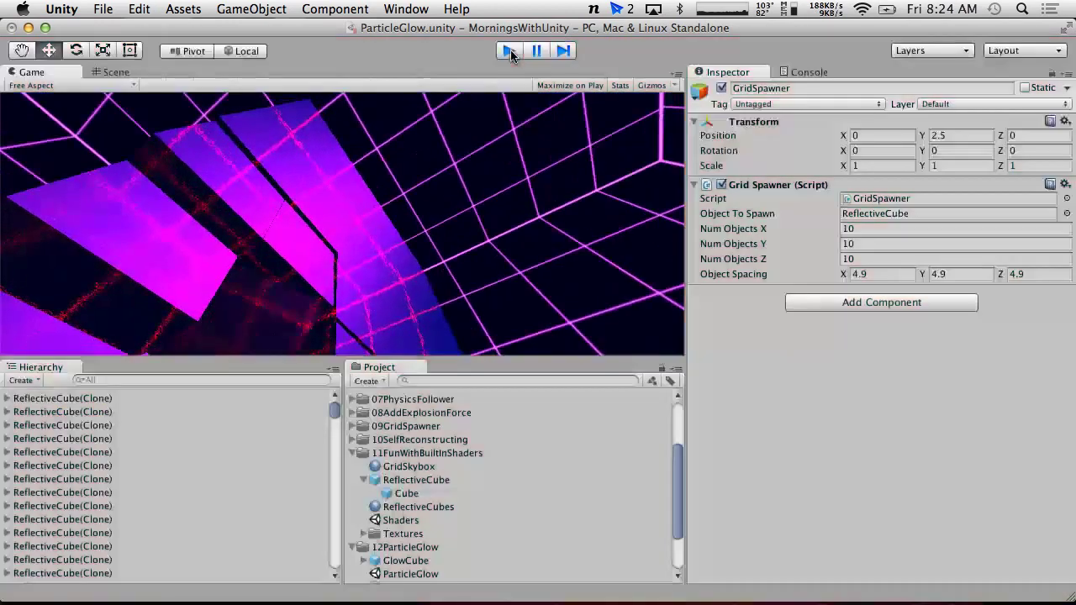
Put the GlowCube prefab's nested GlowCube and its children on the NoCollision layer, as on ReflectiveCube's Cube child.
scroll(431, 501, down, 3)
scroll(431, 501, up, 3)
click(419, 472)
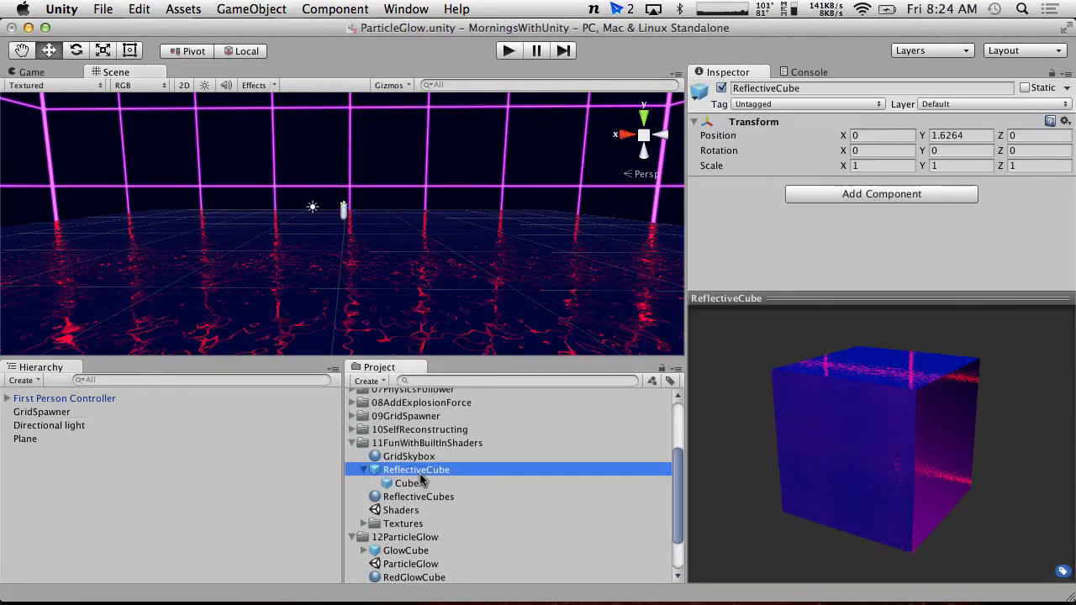
click(414, 484)
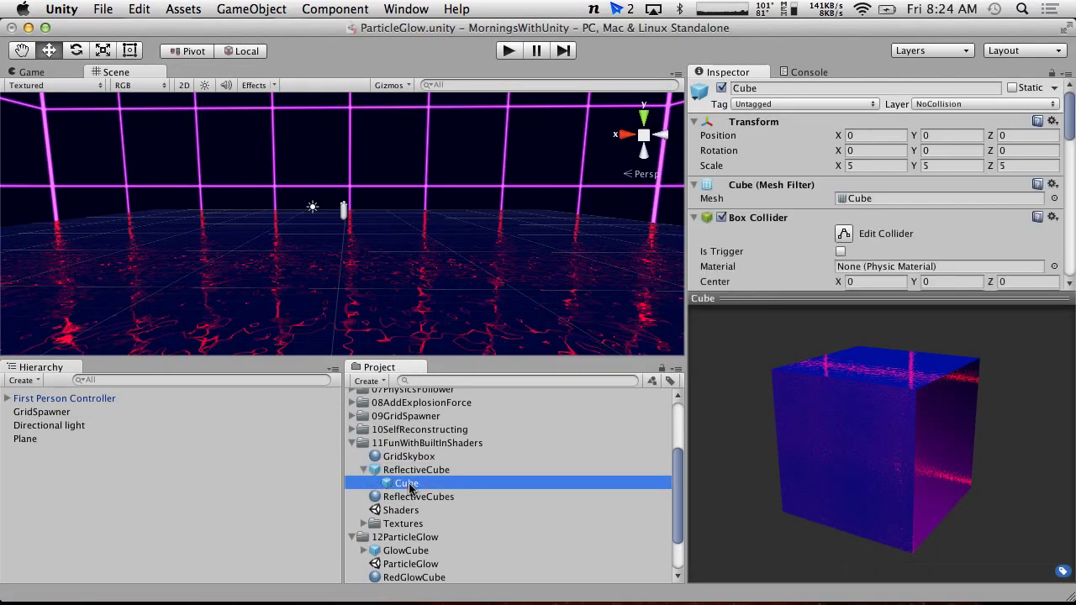
scroll(418, 495, down, 3)
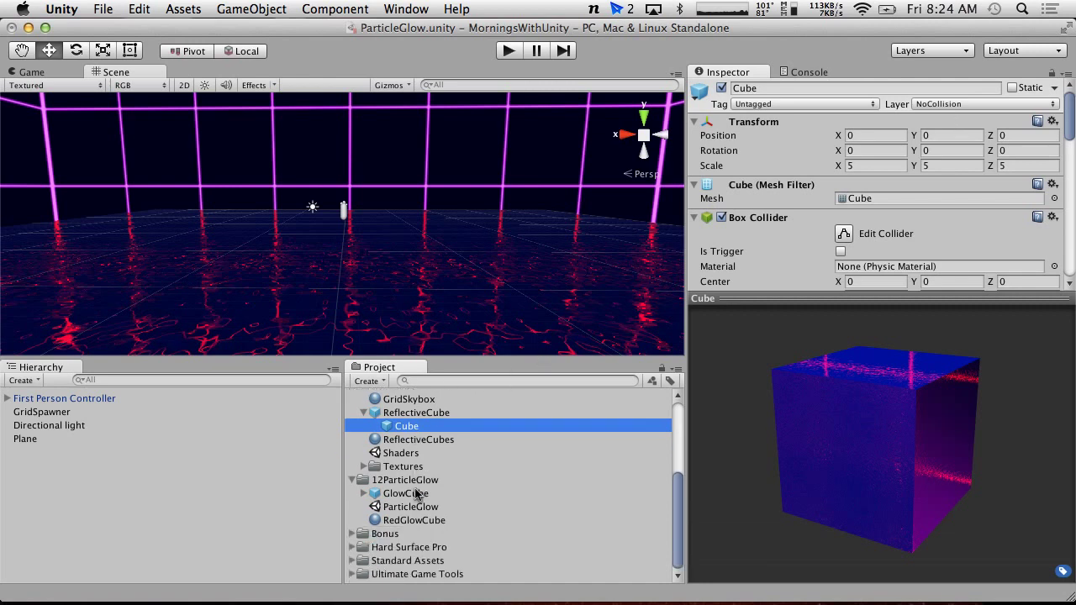
click(401, 496)
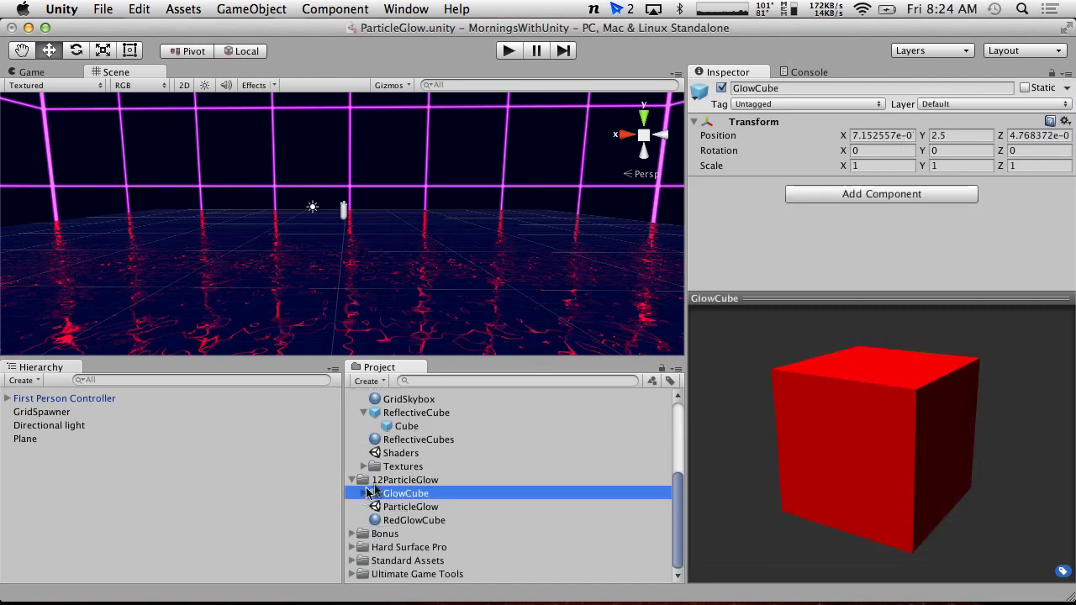
click(364, 493)
click(412, 509)
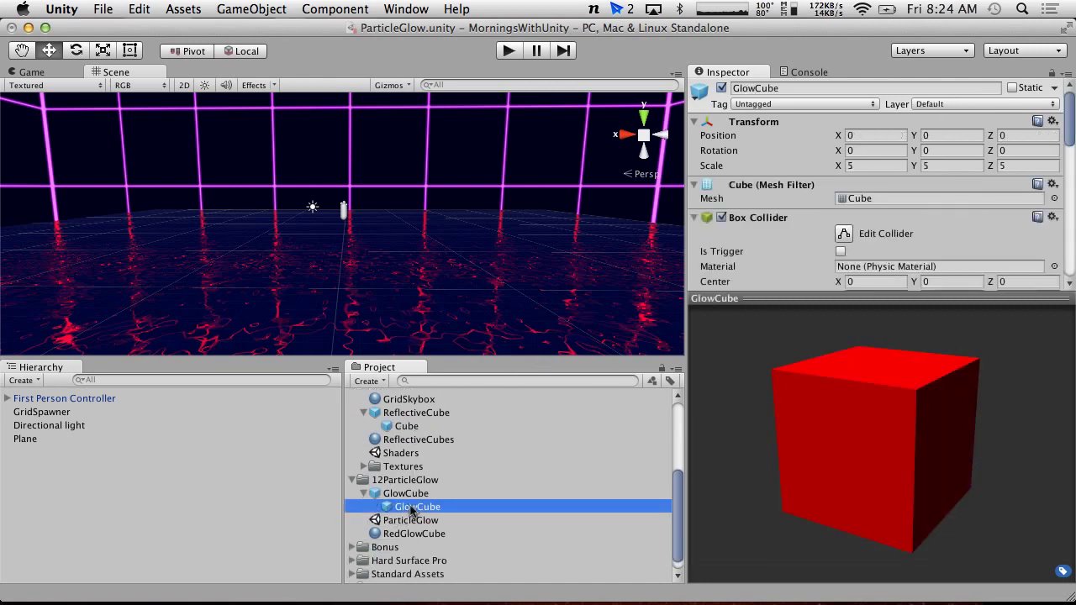
click(949, 104)
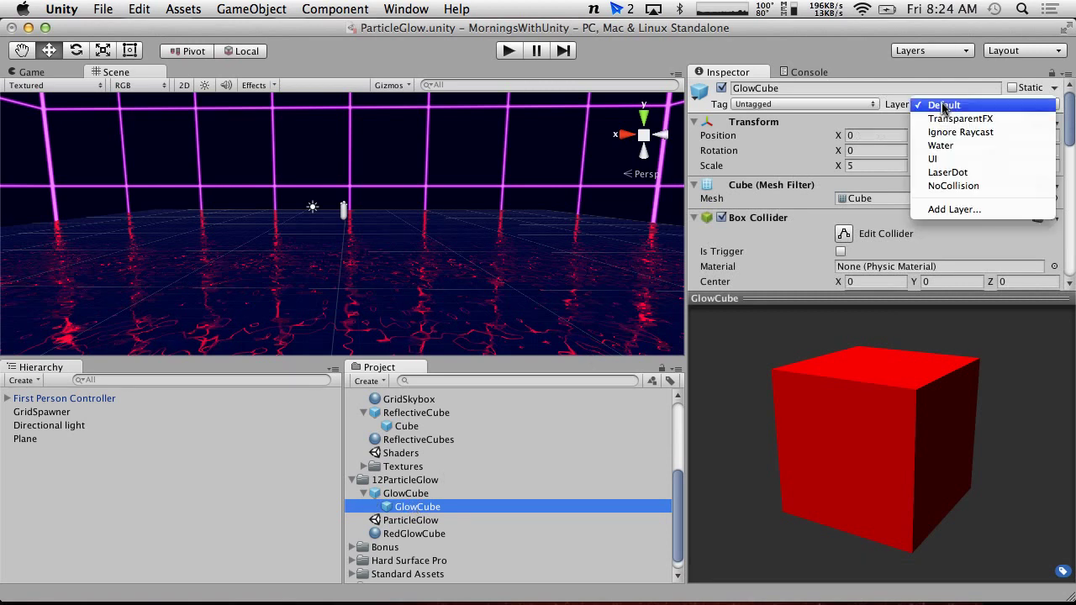
click(954, 186)
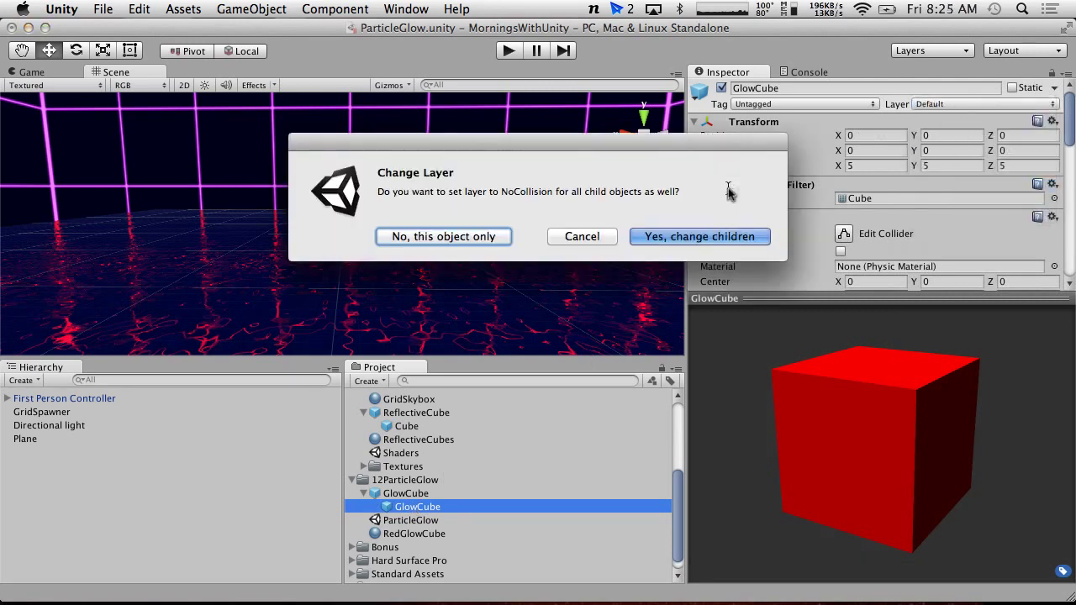
click(660, 240)
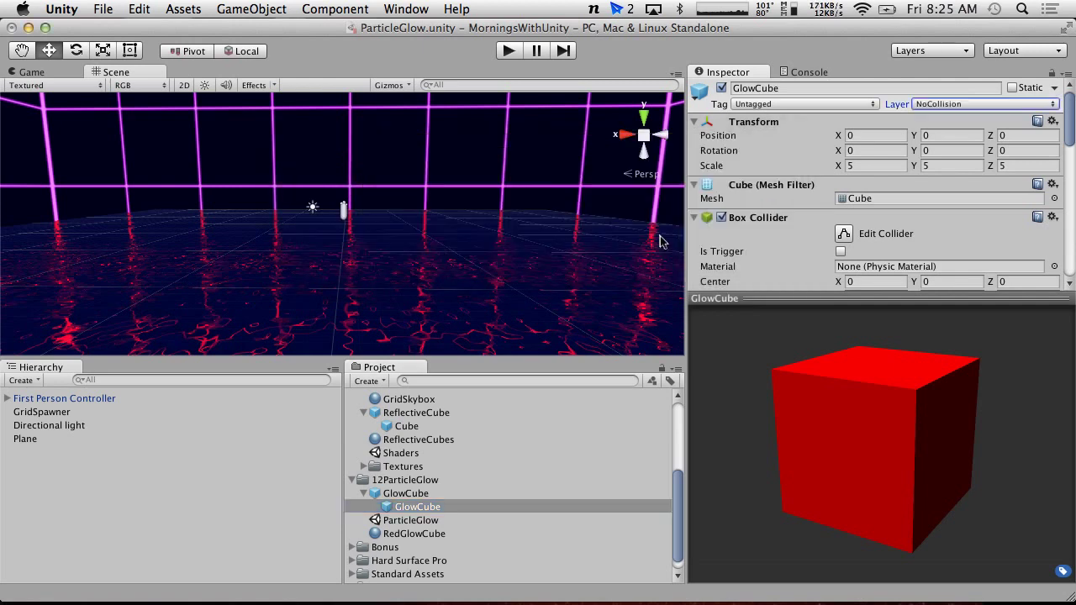
Briefly test-run the scene, then set the GridSpawner's Object To Spawn to GlowCube.
click(510, 49)
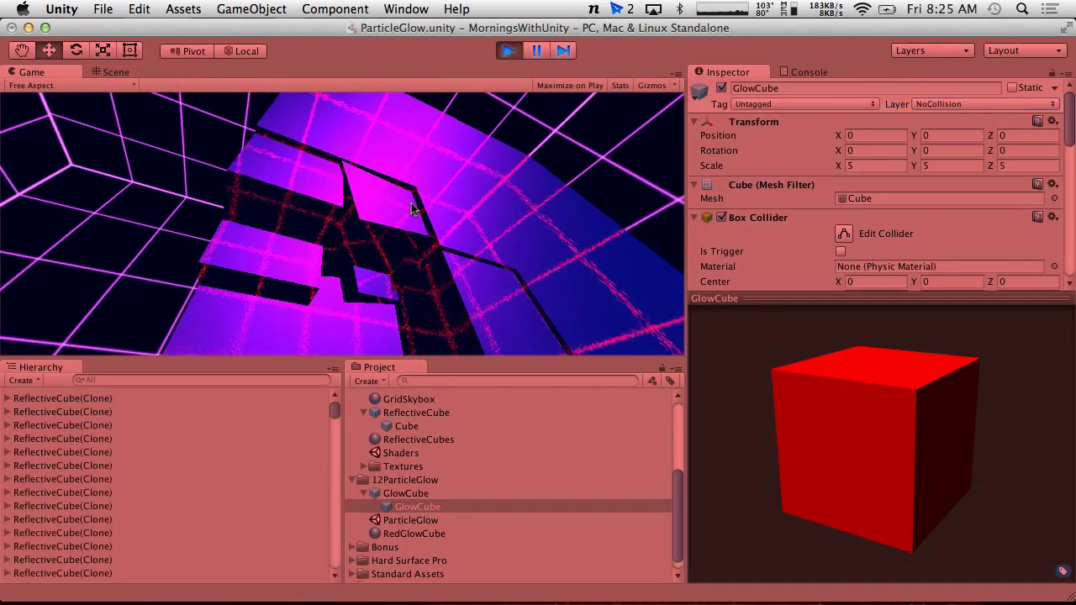
click(510, 49)
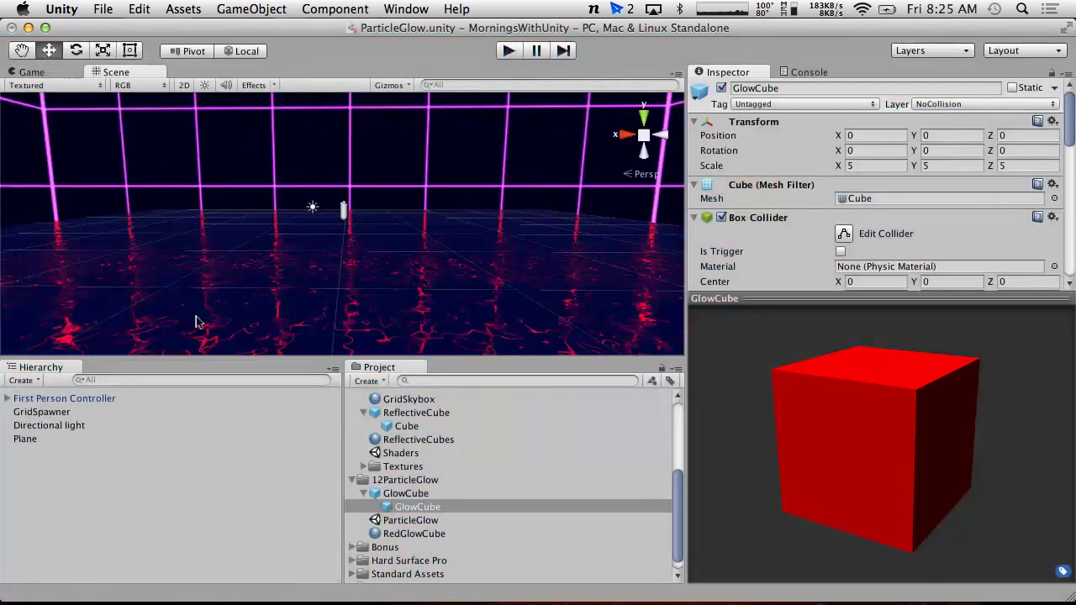
click(67, 412)
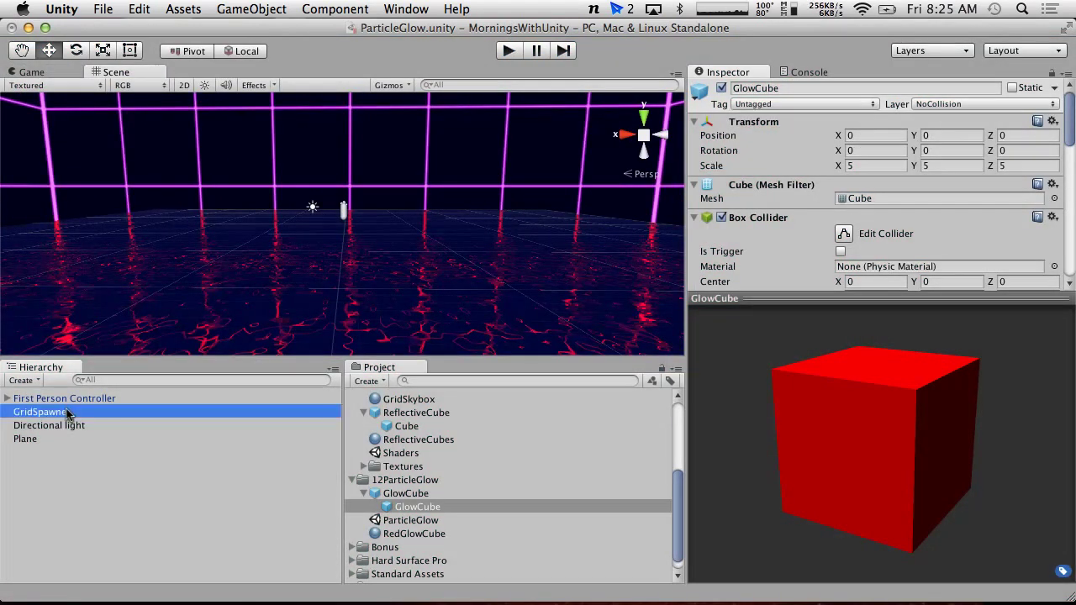
drag(398, 507, 882, 215)
Run the scene, fire force balls at the glowing cube grid to check its reaction, and stop playback.
click(509, 51)
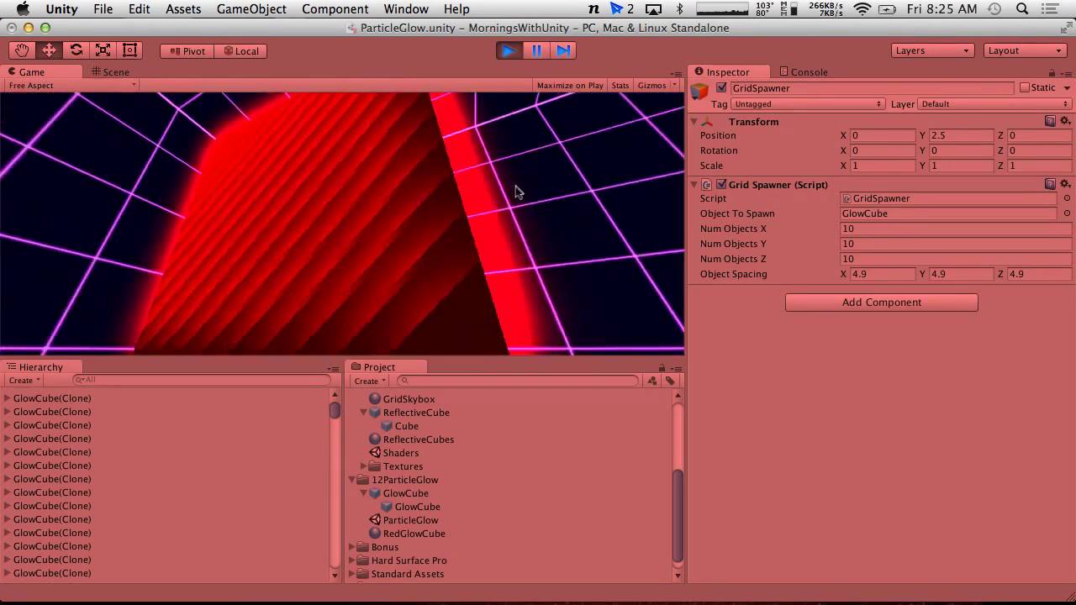
click(516, 192)
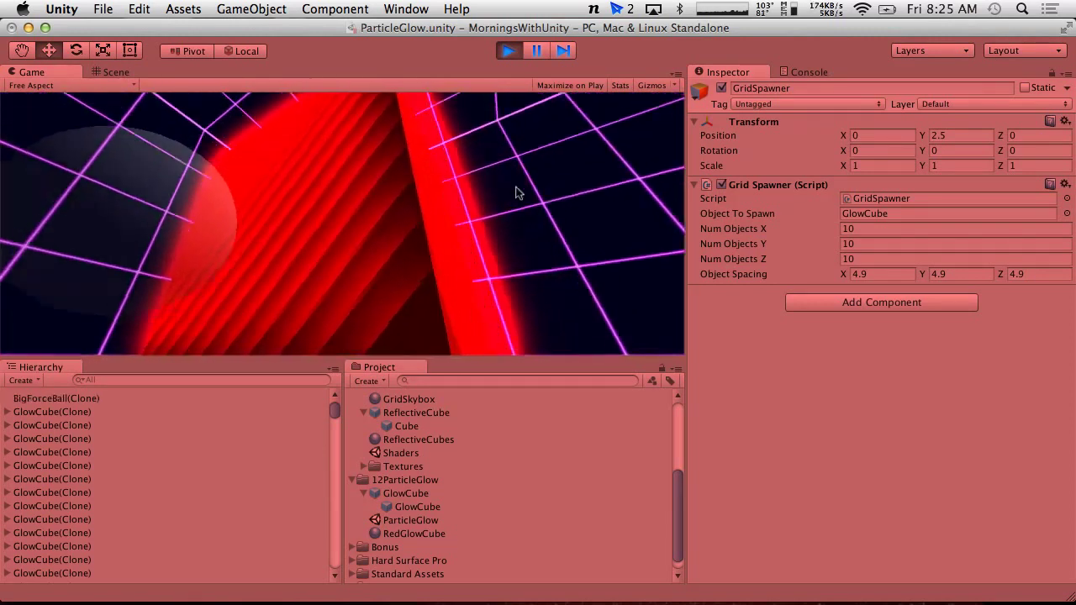
click(515, 192)
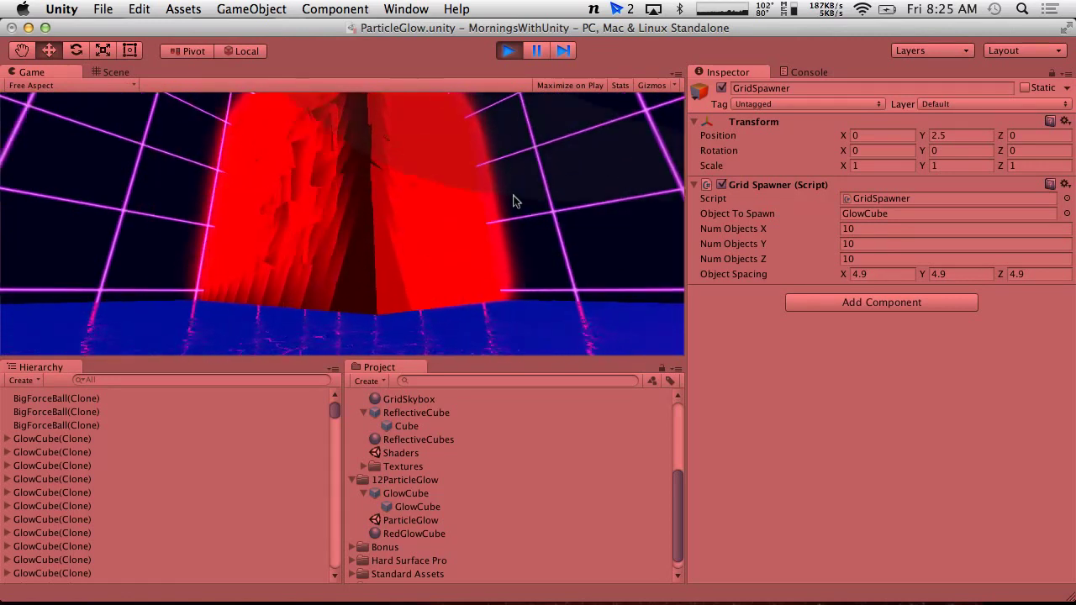
click(509, 51)
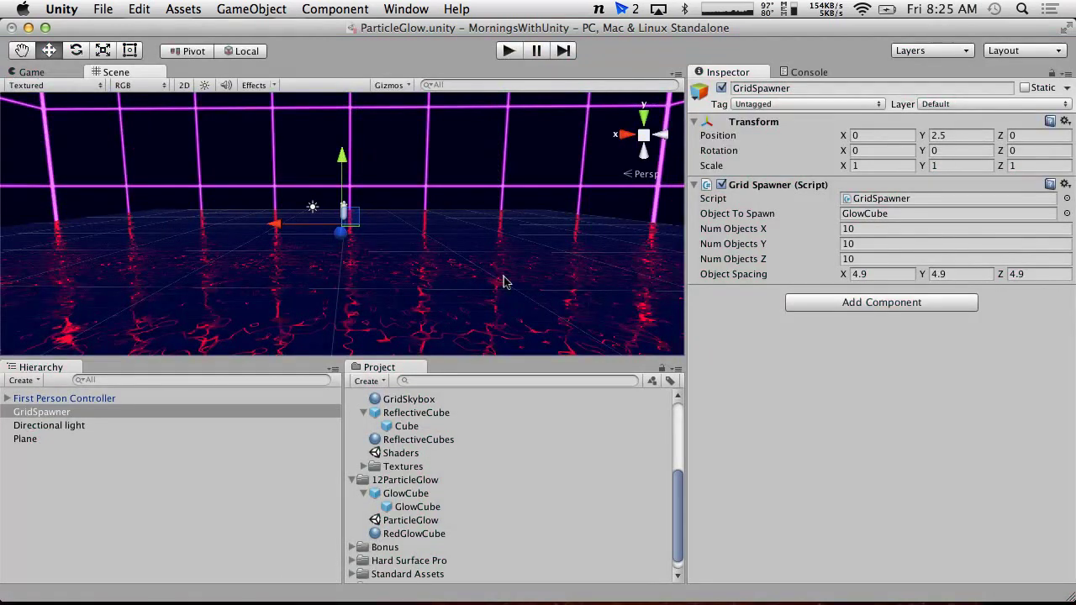
Inspect the Spawn On Button script on the Main Camera's GameObject and locate its spawned prefab in the project.
scroll(408, 473, up, 5)
scroll(408, 473, down, 3)
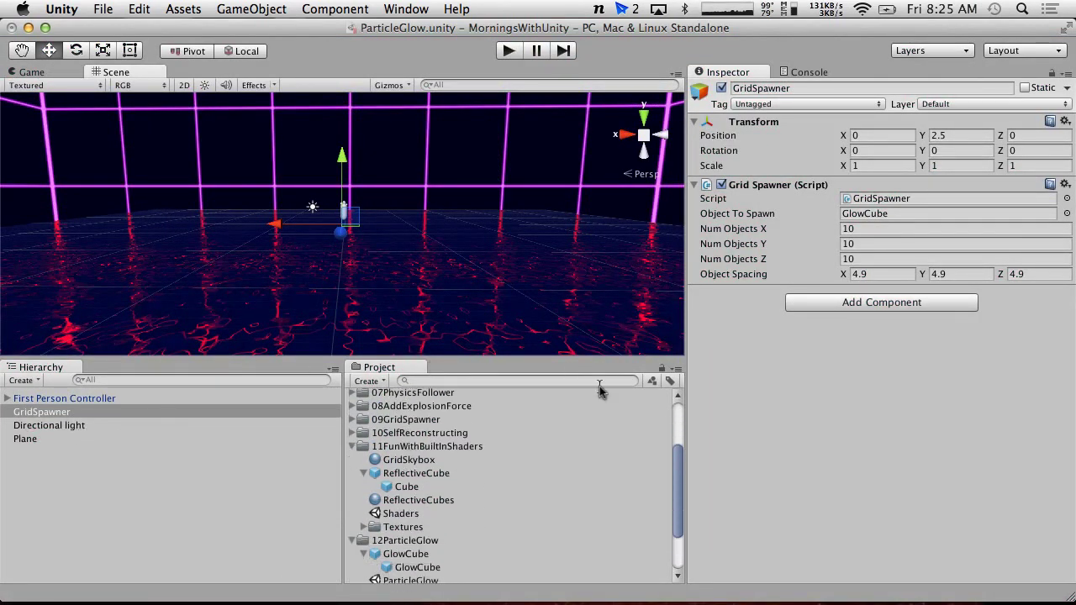
click(8, 400)
click(18, 425)
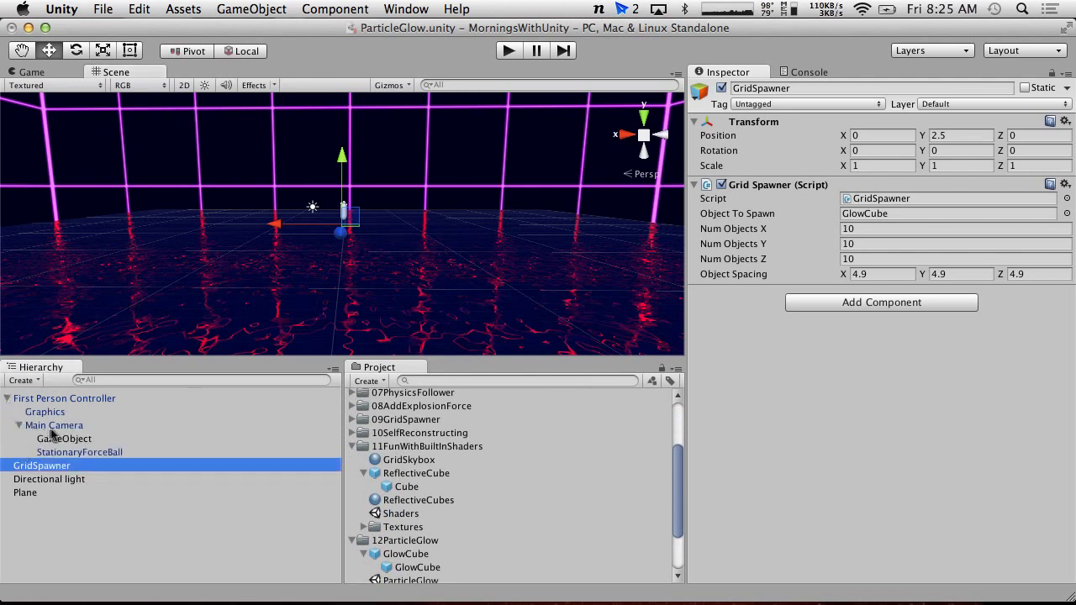
click(74, 440)
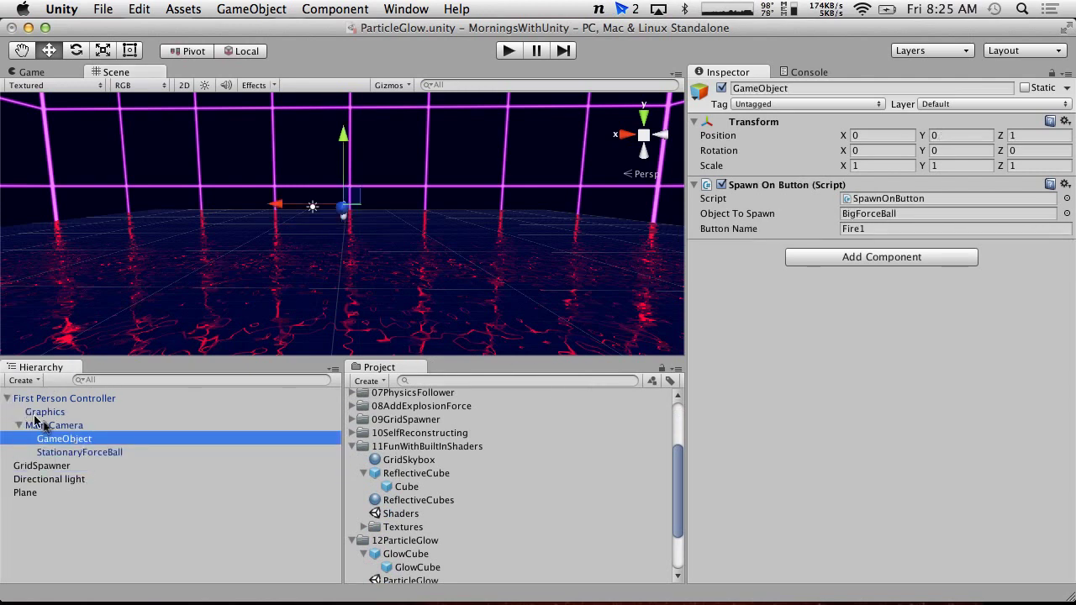
click(80, 440)
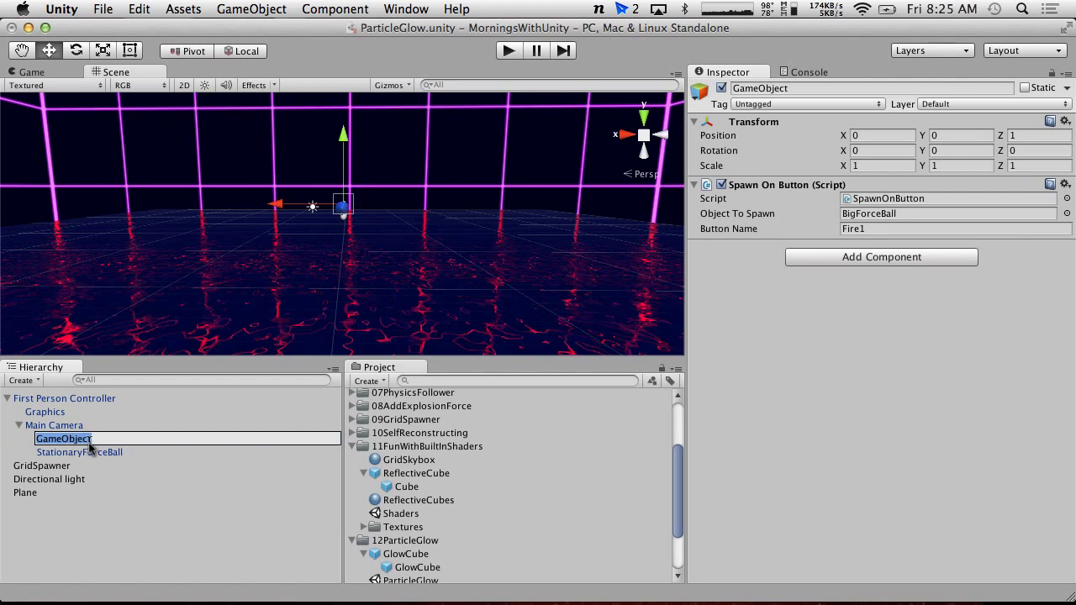
click(906, 215)
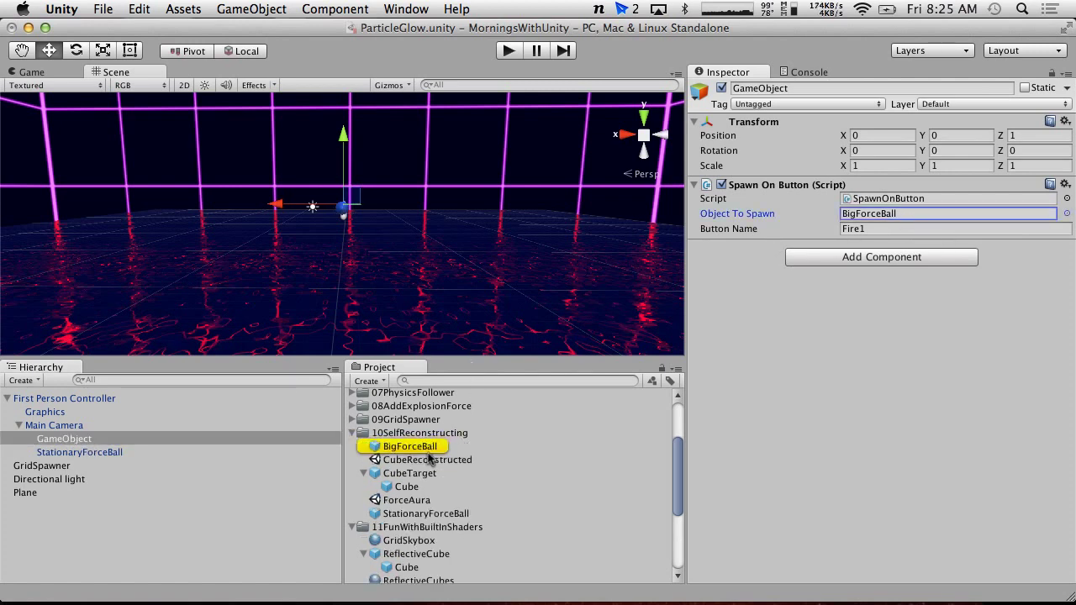
scroll(401, 454, down, 2)
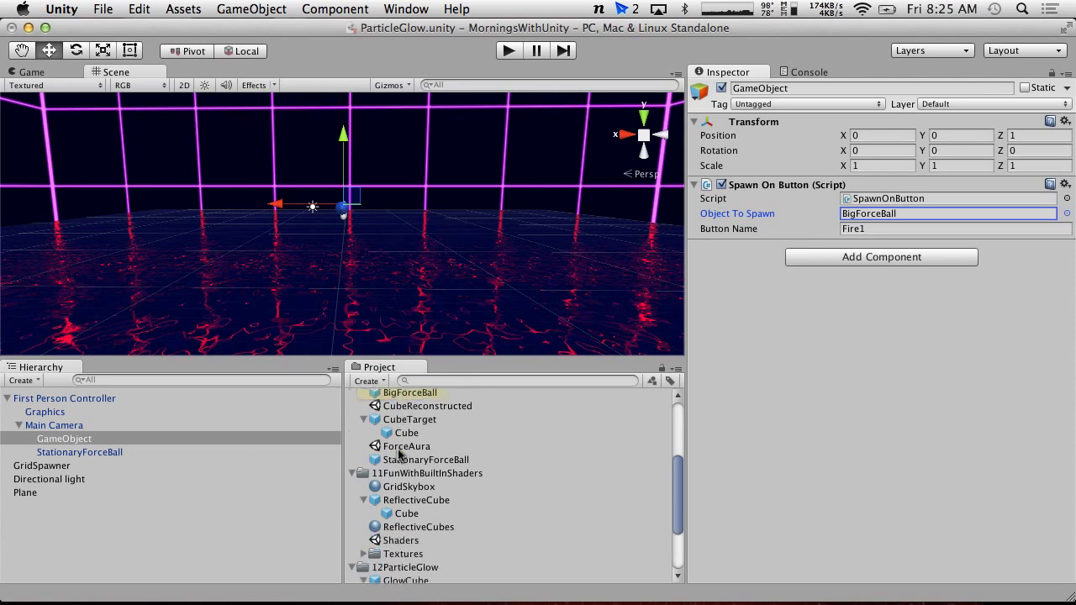
Duplicate the BigForceBall prefab and move the copy into the 12ParticleGlow folder.
click(395, 415)
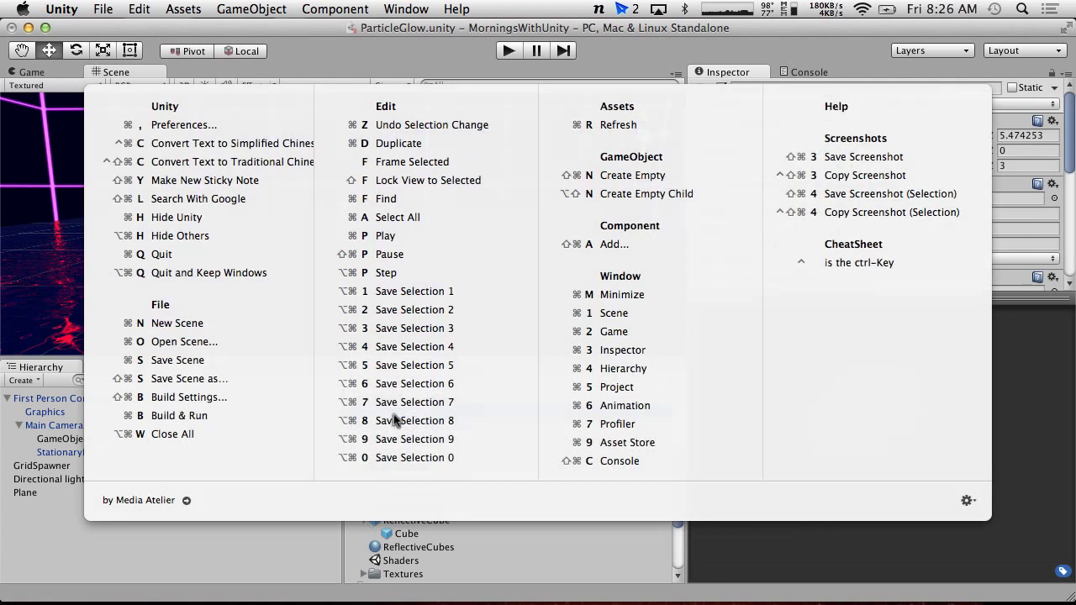
key(super+d)
scroll(400, 446, down, 3)
scroll(400, 446, up, 3)
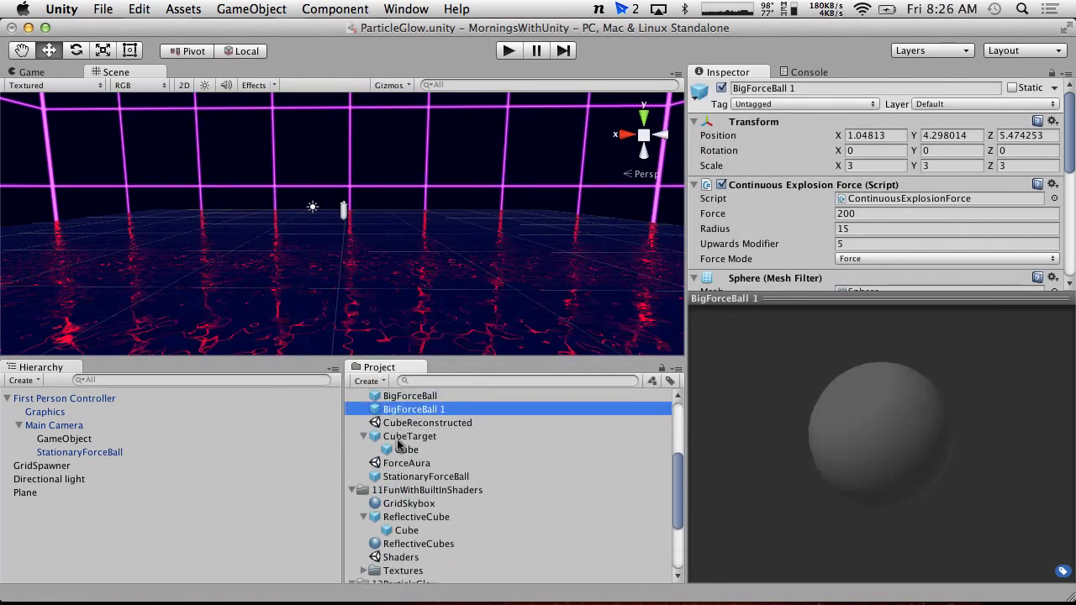
drag(395, 411, 429, 470)
scroll(440, 514, down, 3)
Rename the copied force ball prefab in 12ParticleGlow to BigForceBall12.
key(Return)
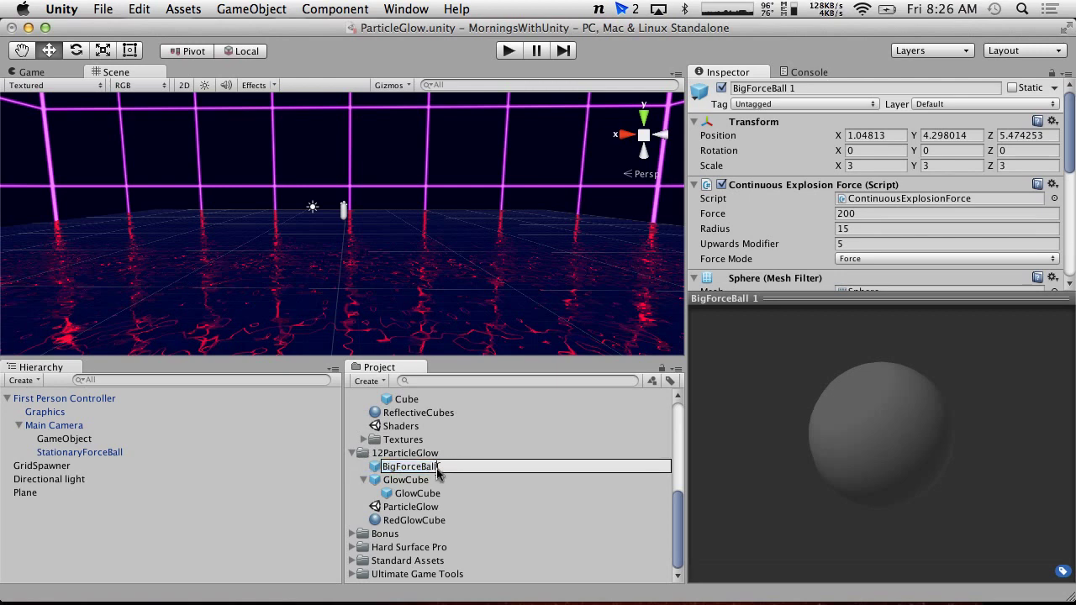
key(Return)
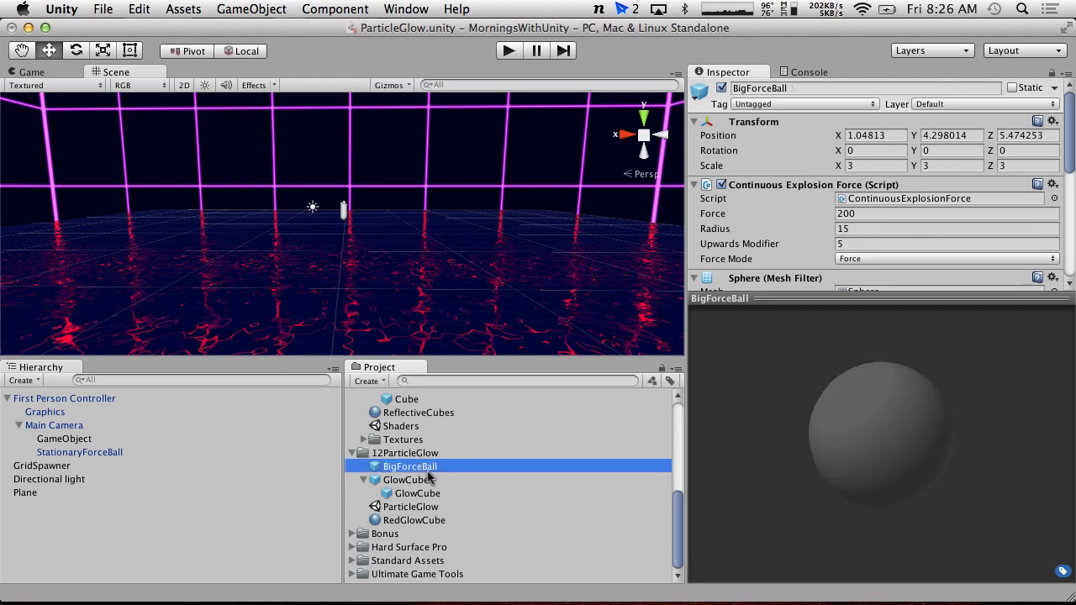
key(Return)
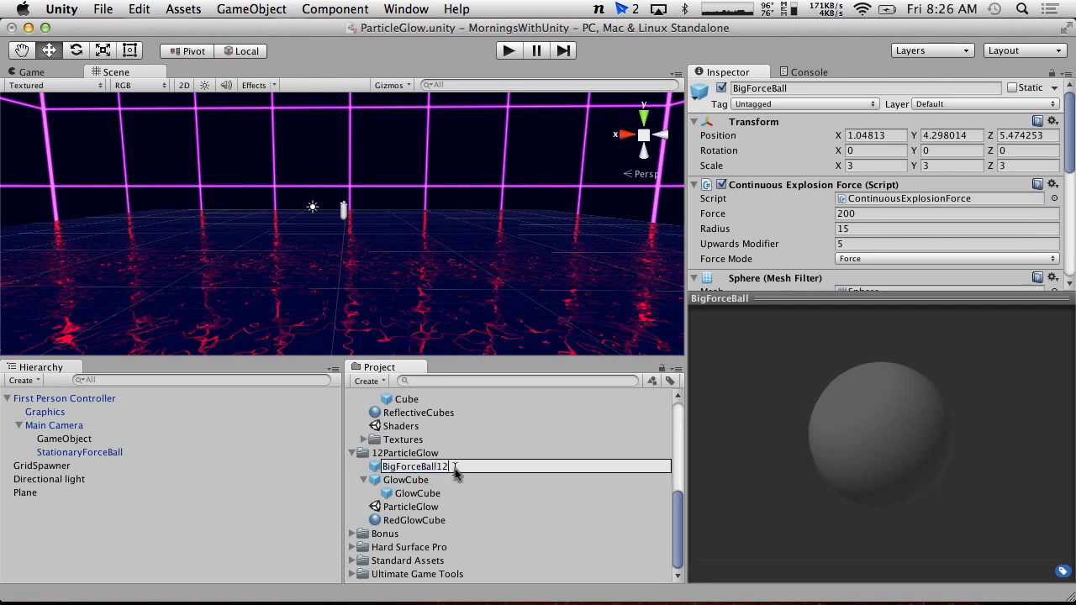
key(Return)
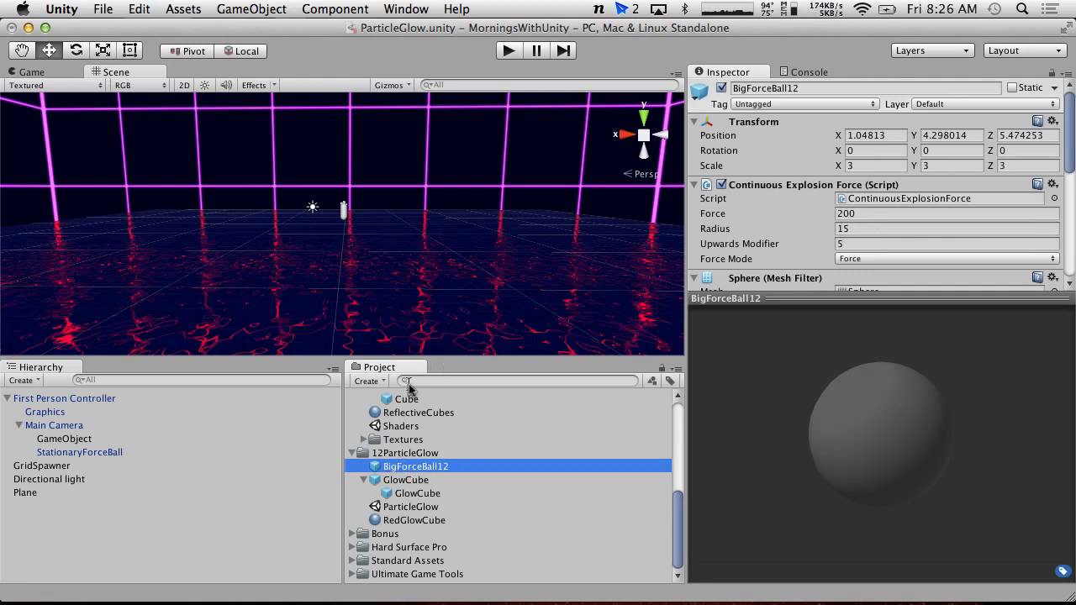
Set the Continuous Explosion Force radius of BigForceBall12 to 30 and briefly run the scene.
click(874, 229)
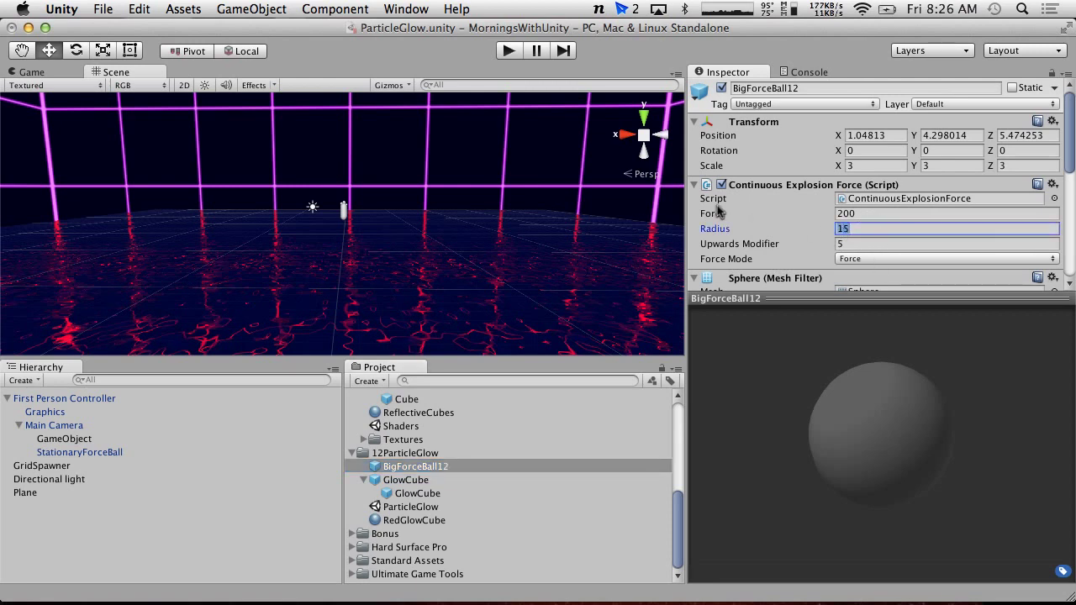
click(507, 52)
click(509, 50)
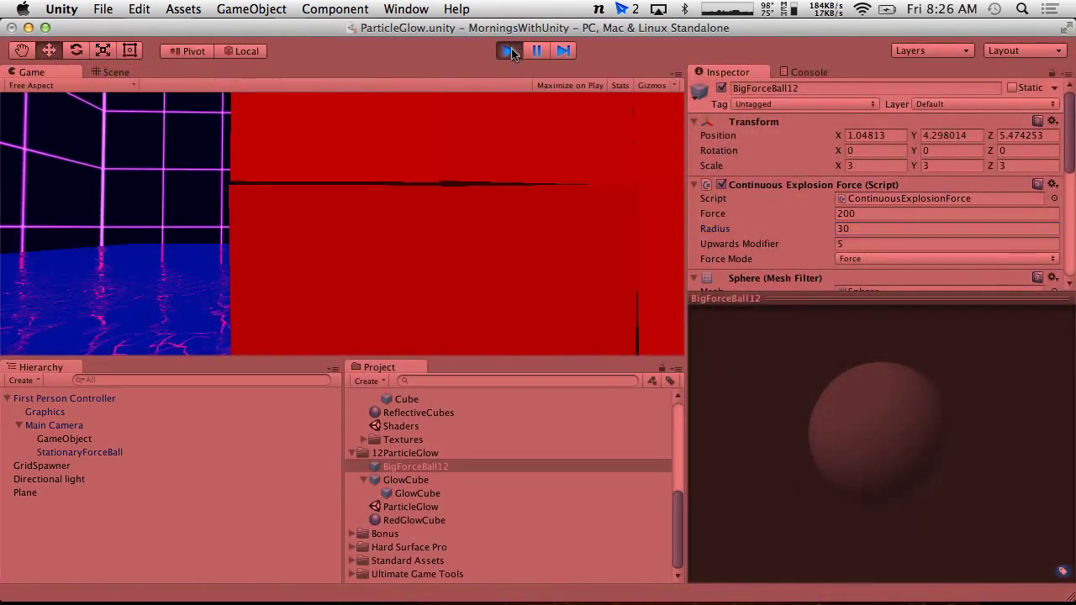
Set BigForceBall12's Move Forward speed to 15, run the scene, fire a force ball at the cubes and stop playback.
scroll(832, 203, down, 5)
scroll(832, 203, up, 1)
click(883, 139)
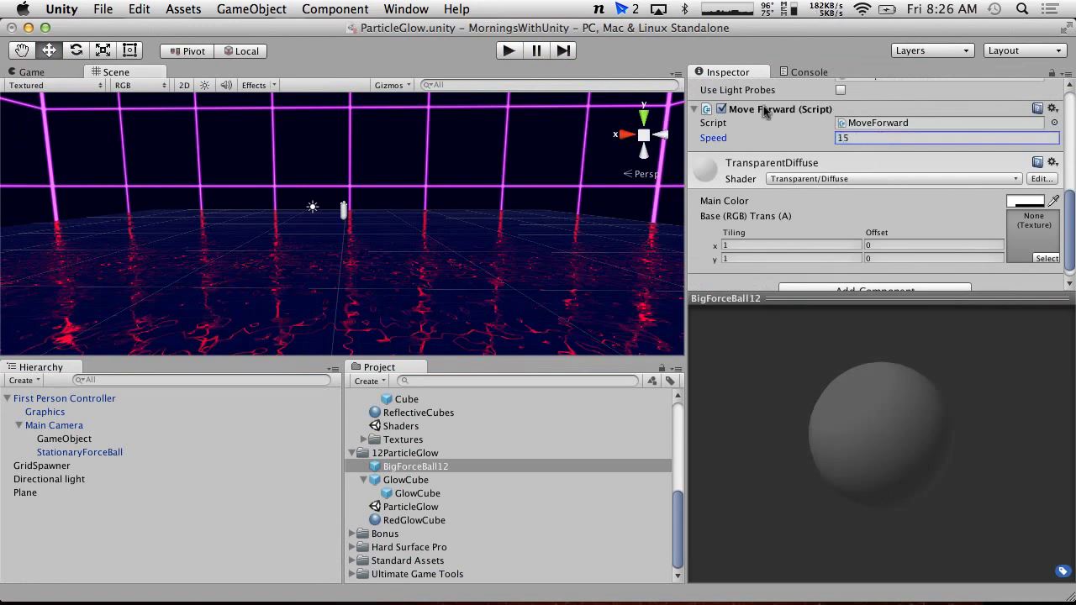
click(509, 51)
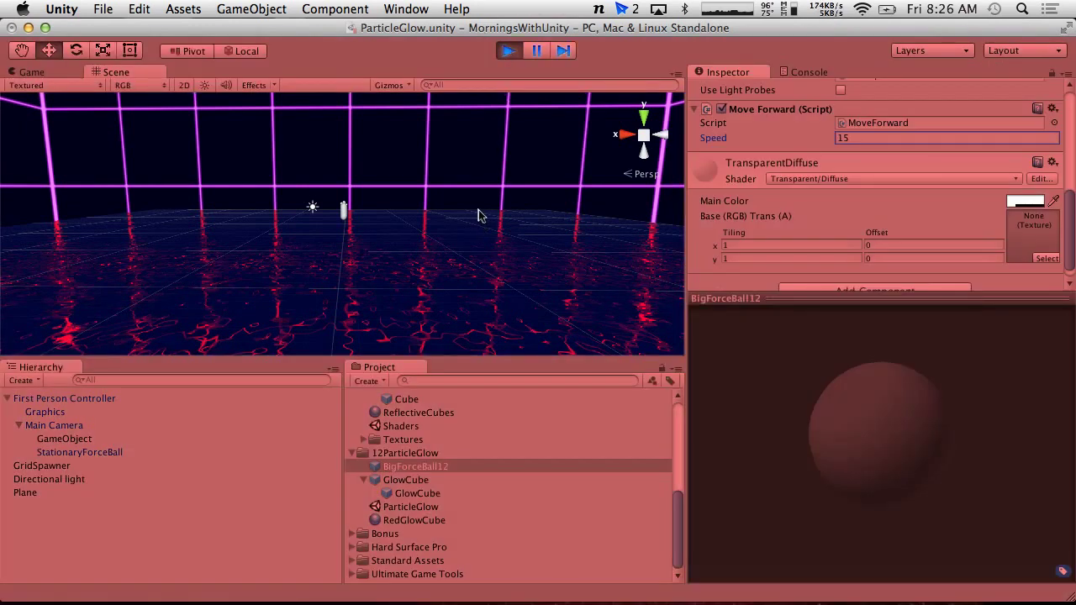
click(487, 192)
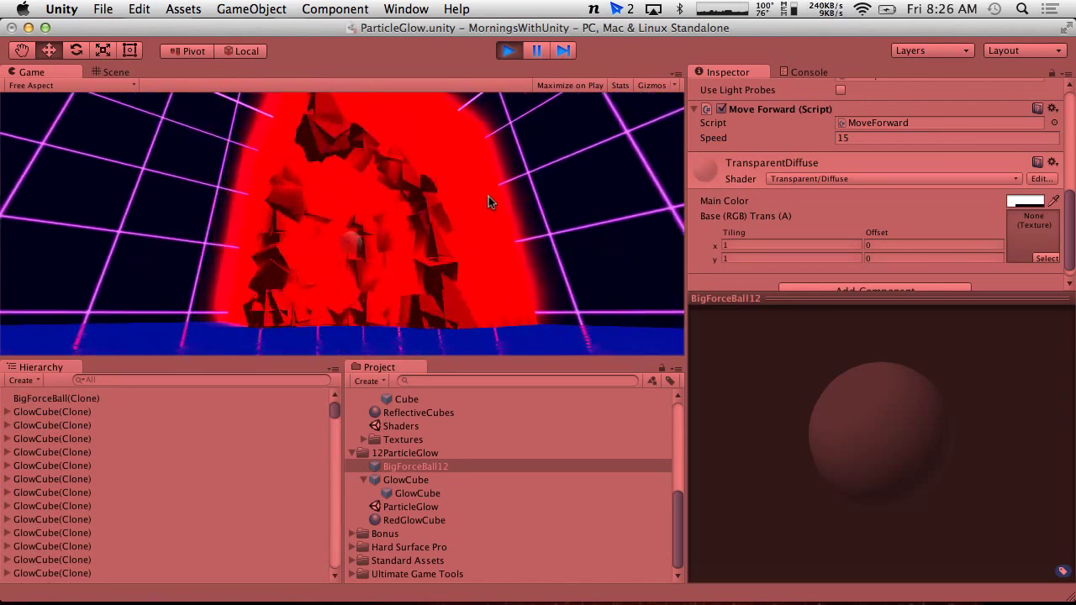
key(super+p)
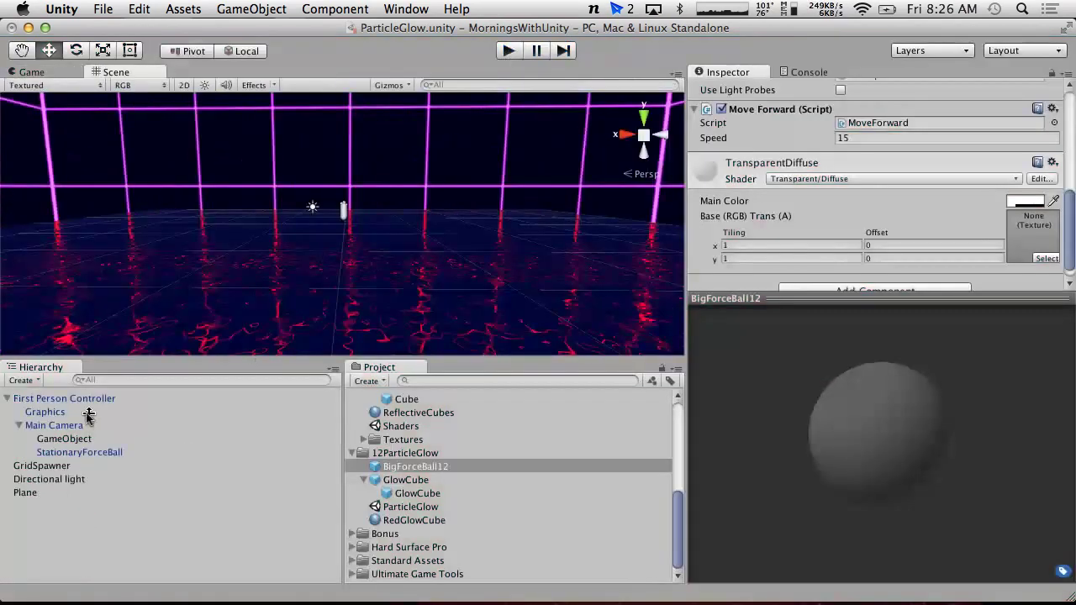
Assign BigForceBall12 as the object spawned by the camera's GameObject, and test-fire it at the cube grid in a short run.
click(64, 439)
drag(444, 467, 875, 215)
click(502, 51)
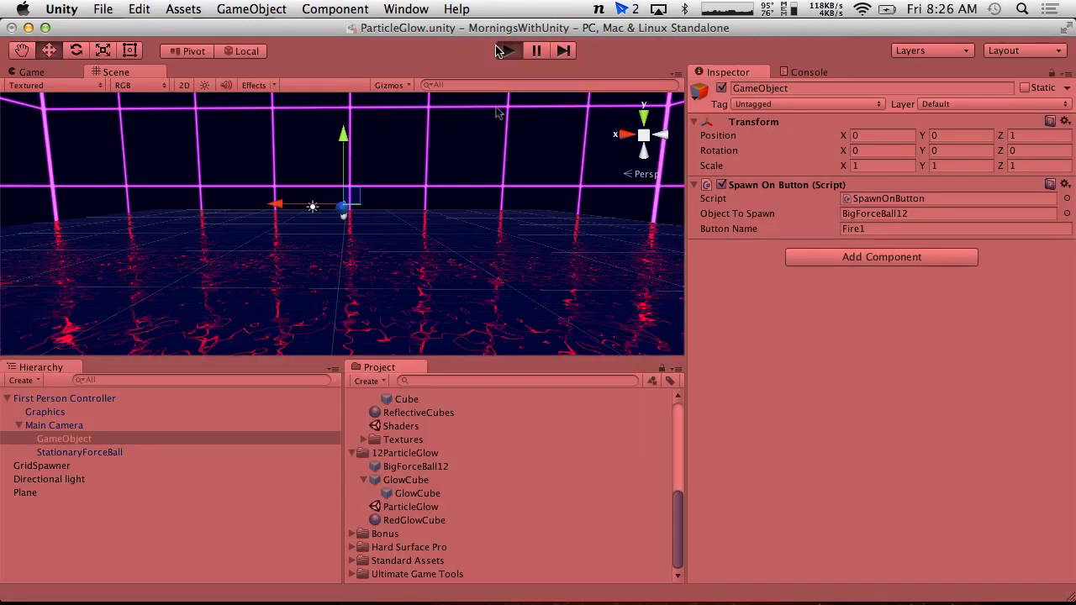
click(485, 161)
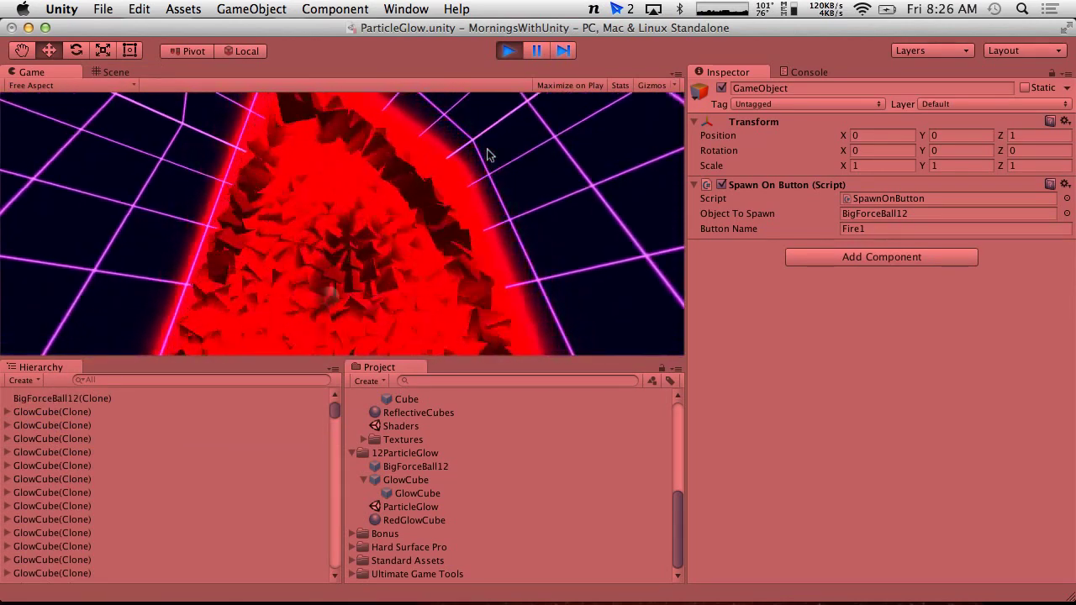
click(510, 51)
Set BigForceBall12's Move Forward speed to 30 and test the faster force balls on the cube grid.
click(424, 466)
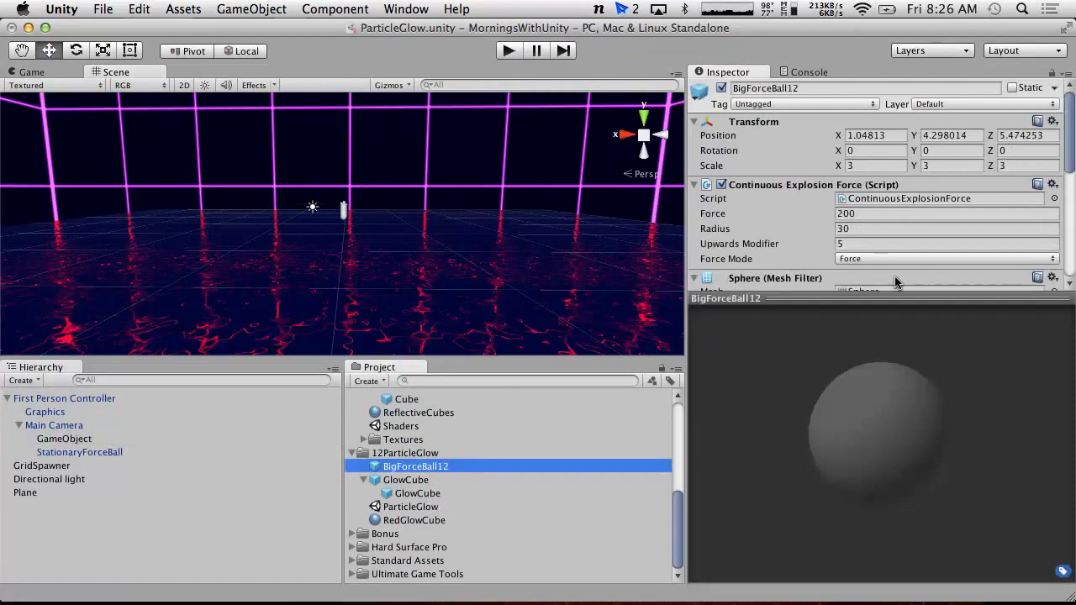
scroll(896, 283, down, 5)
scroll(896, 282, up, 1)
scroll(896, 277, down, 5)
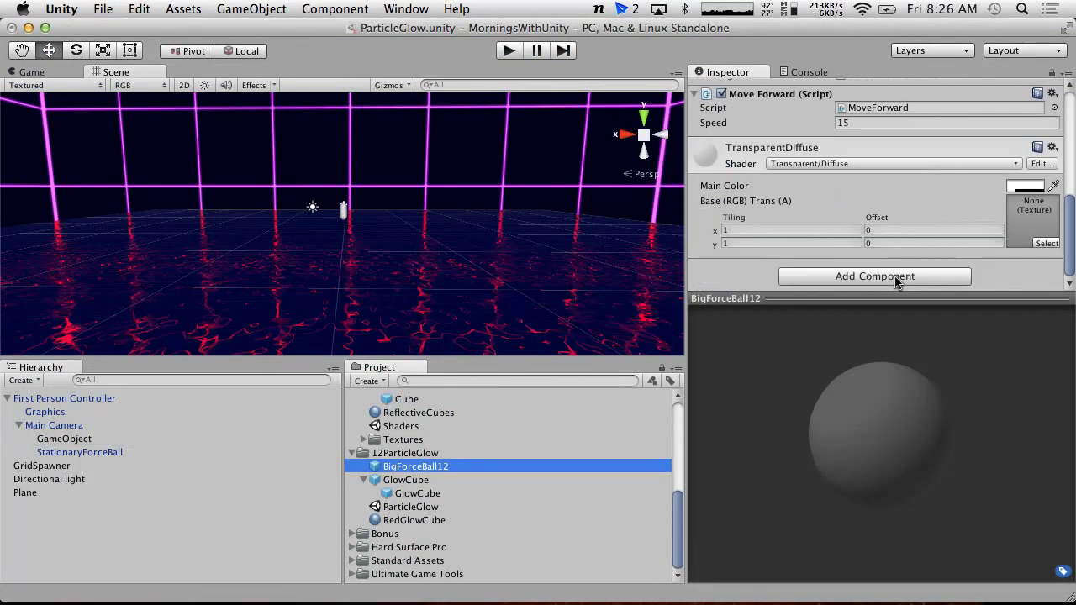
click(862, 123)
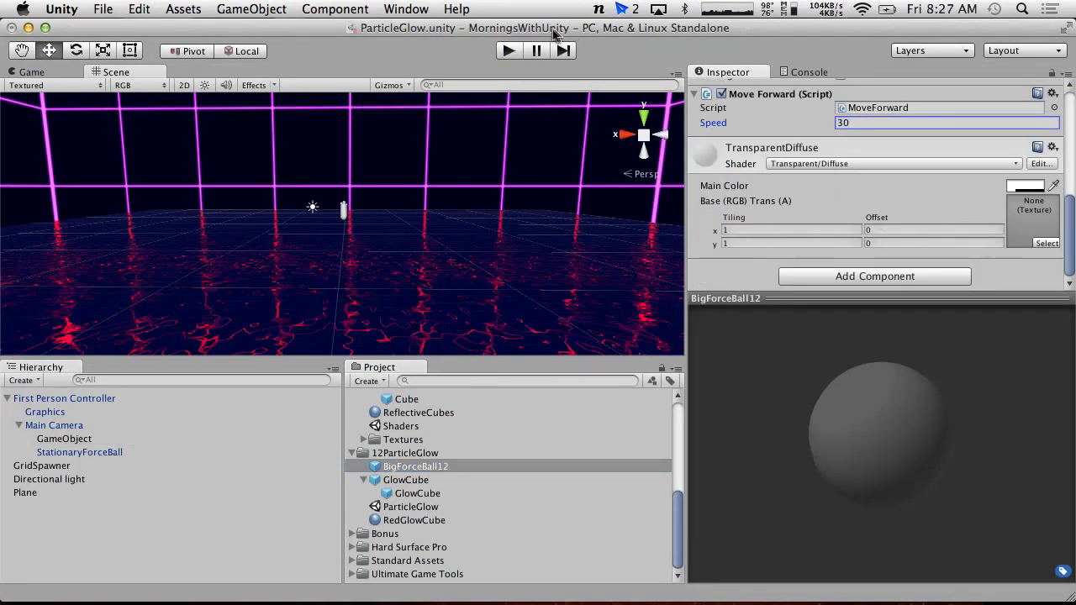
click(508, 51)
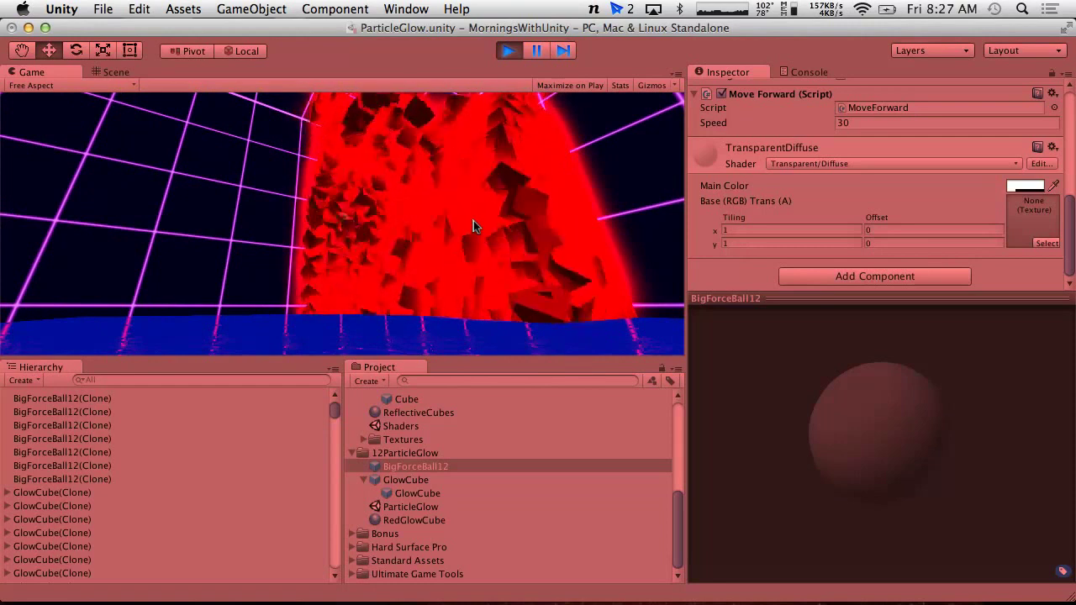
key(super+p)
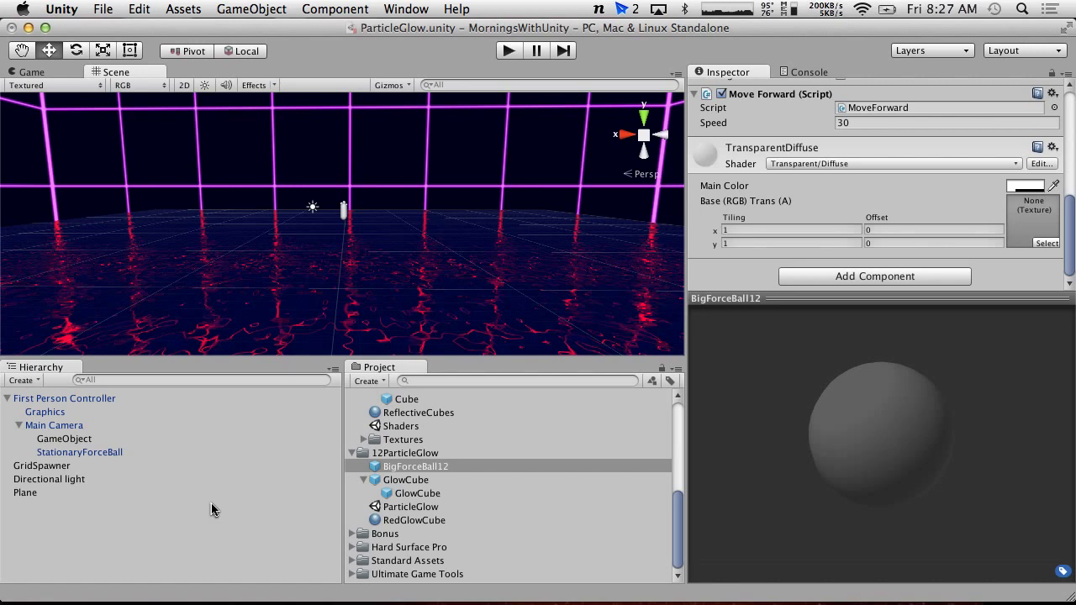
Inspect the GridSpawner object's settings and open its GridSpawner script in MonoDevelop.
click(42, 467)
scroll(387, 478, up, 4)
scroll(386, 478, up, 3)
scroll(387, 477, down, 5)
scroll(387, 478, down, 3)
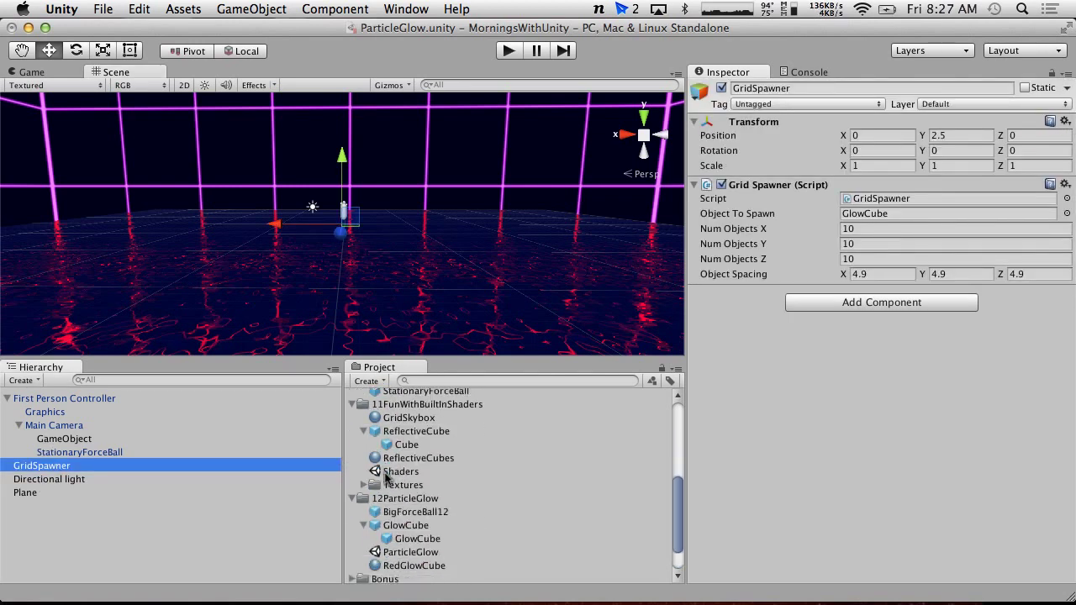
double_click(883, 199)
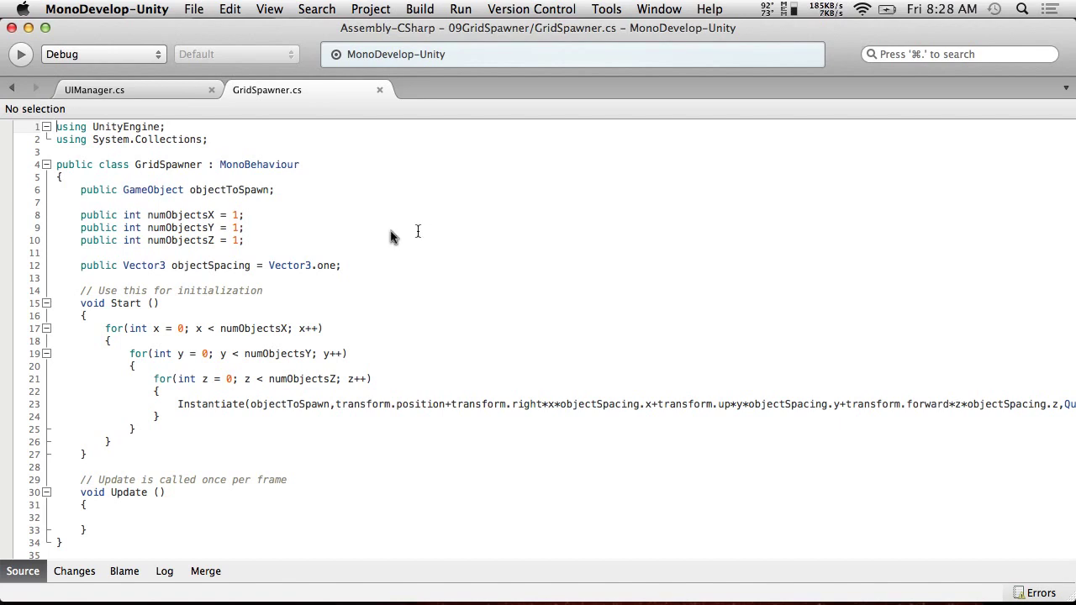
click(304, 241)
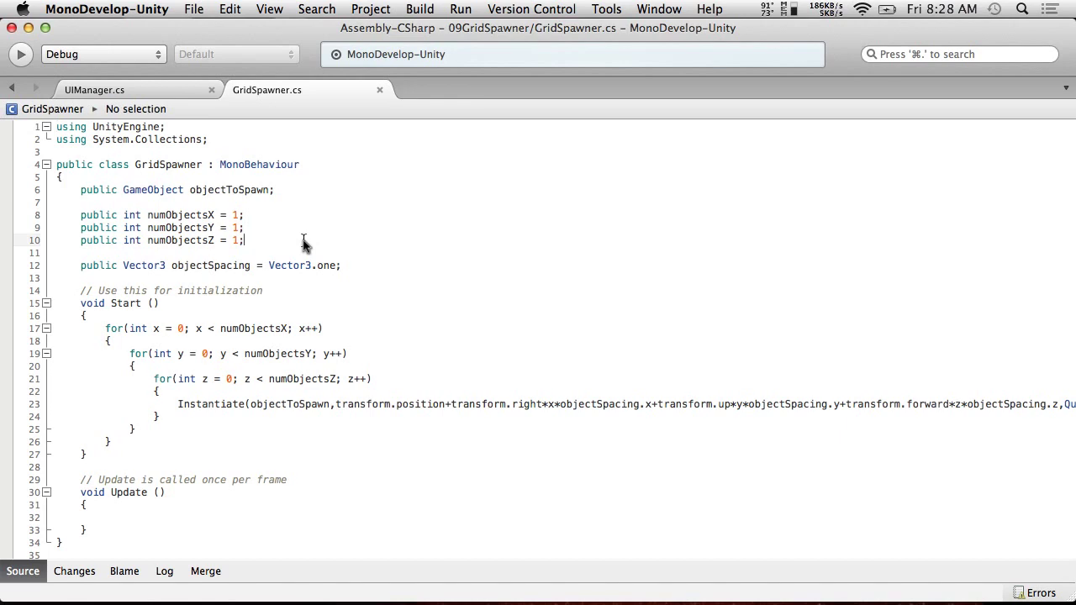
click(366, 269)
key(Return)
key(Return)
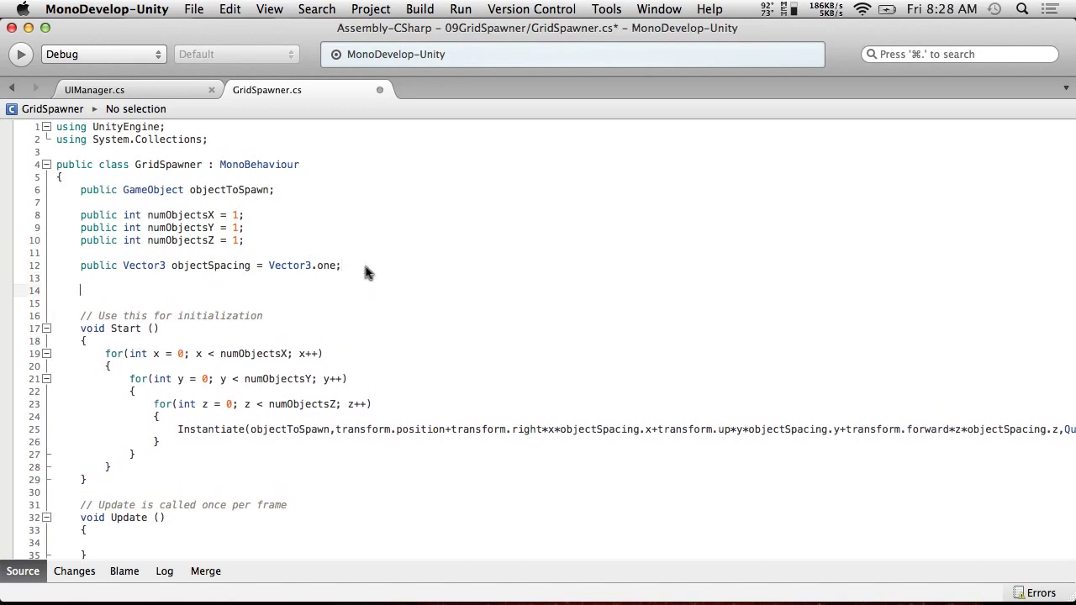
text(pu)
key(BackSpace)
key(BackSpace)
key(BackSpace)
key(BackSpace)
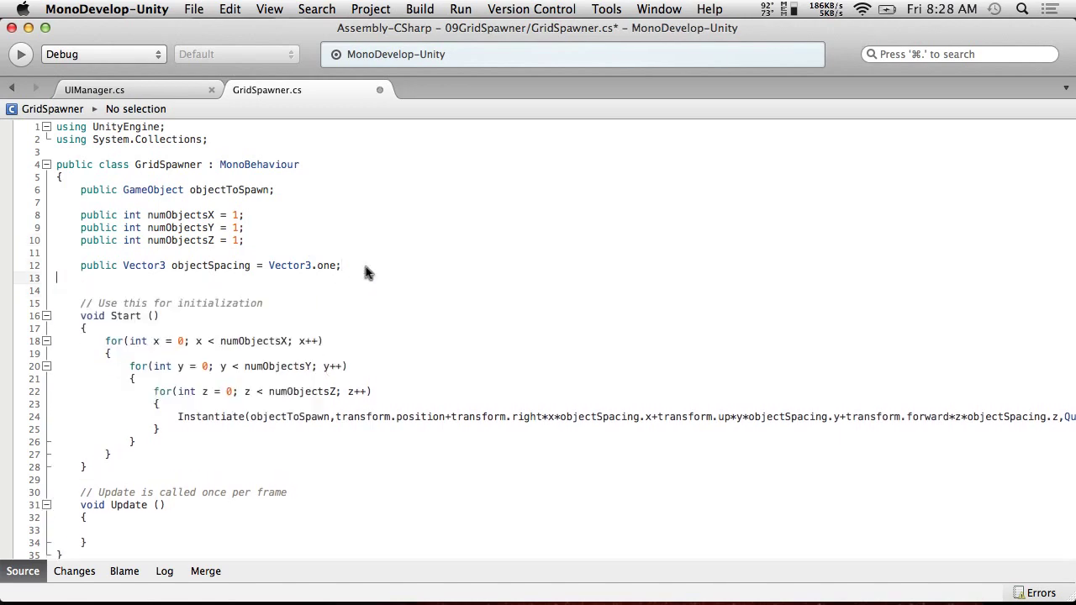
key(BackSpace)
click(198, 178)
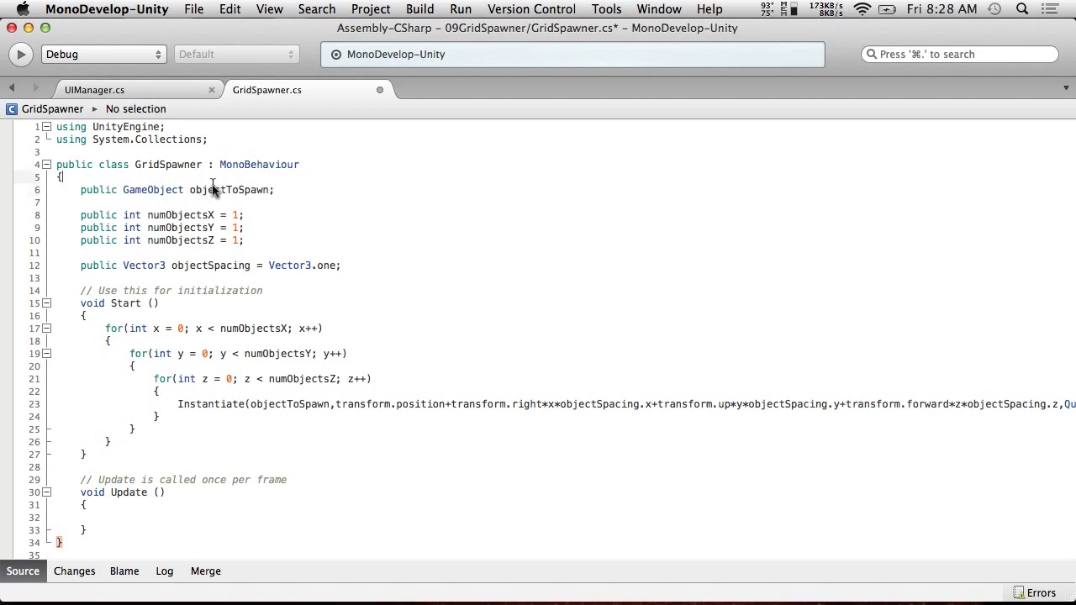
click(281, 190)
key(Return)
drag(282, 189, 66, 190)
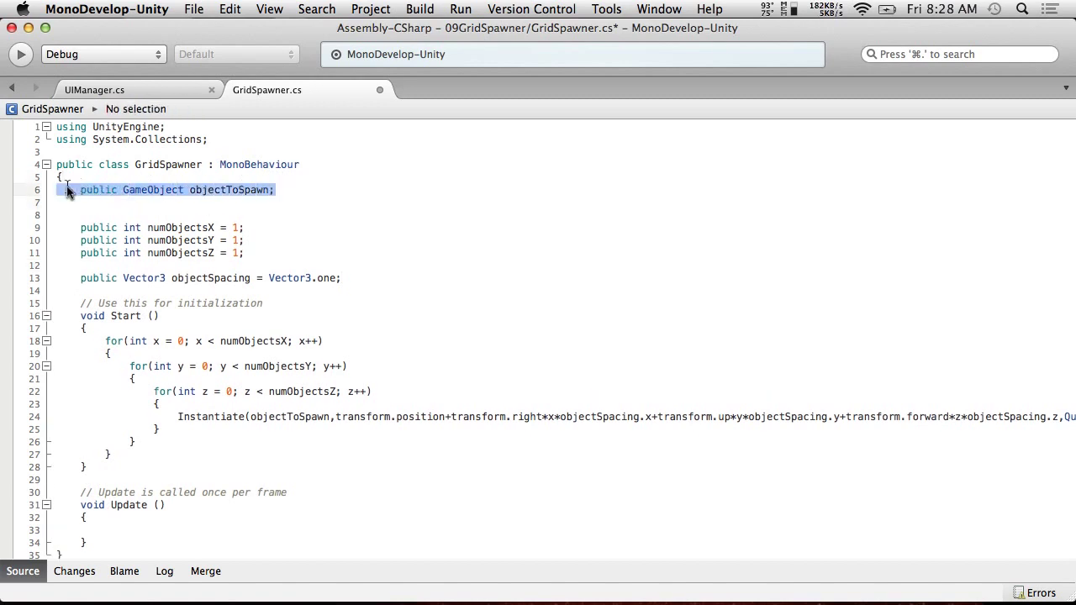
click(117, 178)
key(Return)
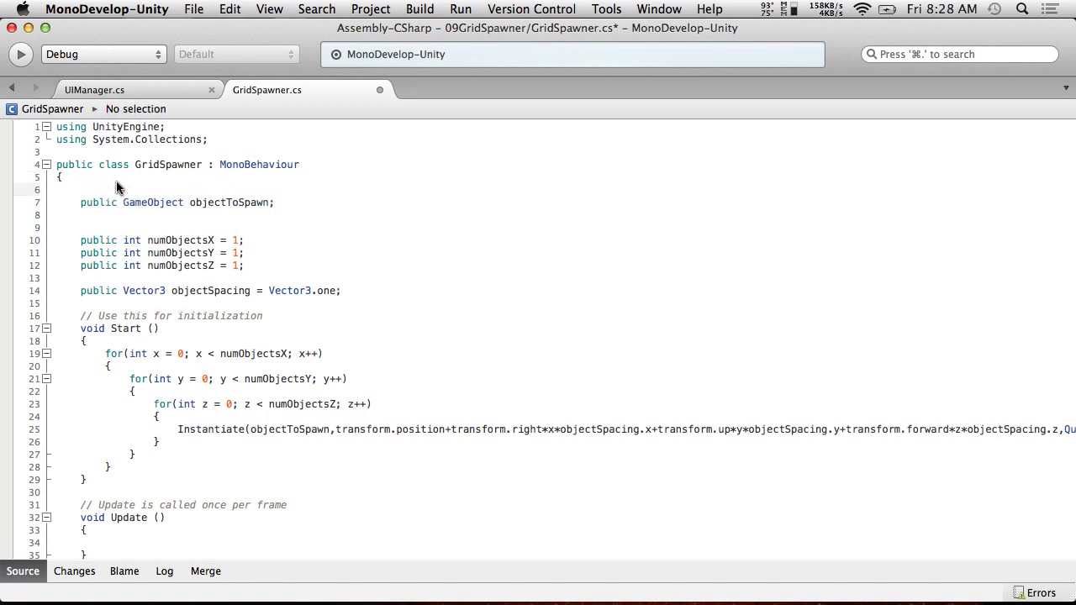
text(public)
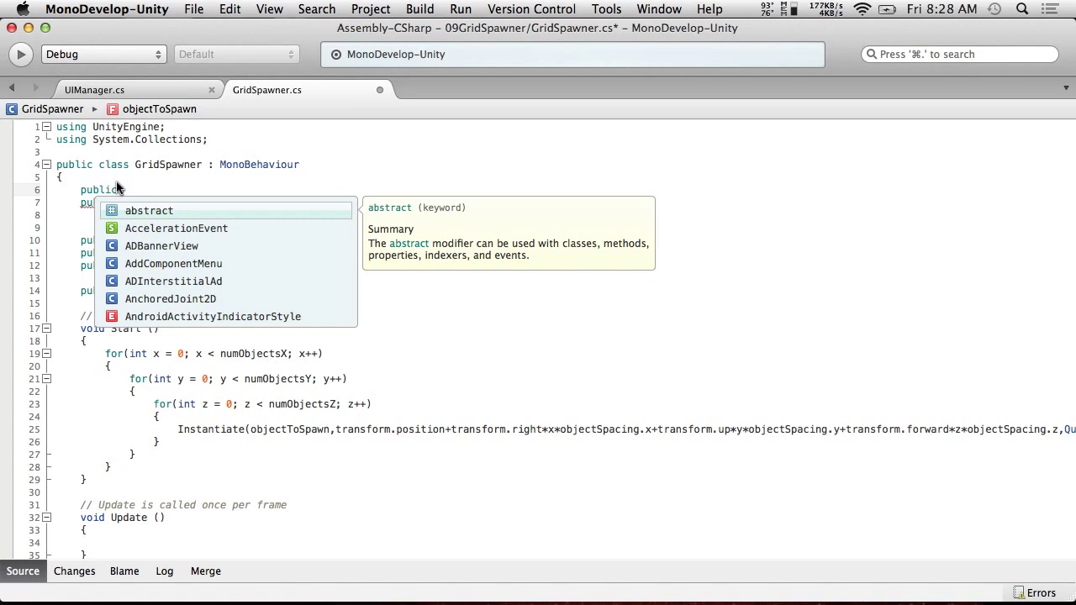
click(220, 152)
click(379, 90)
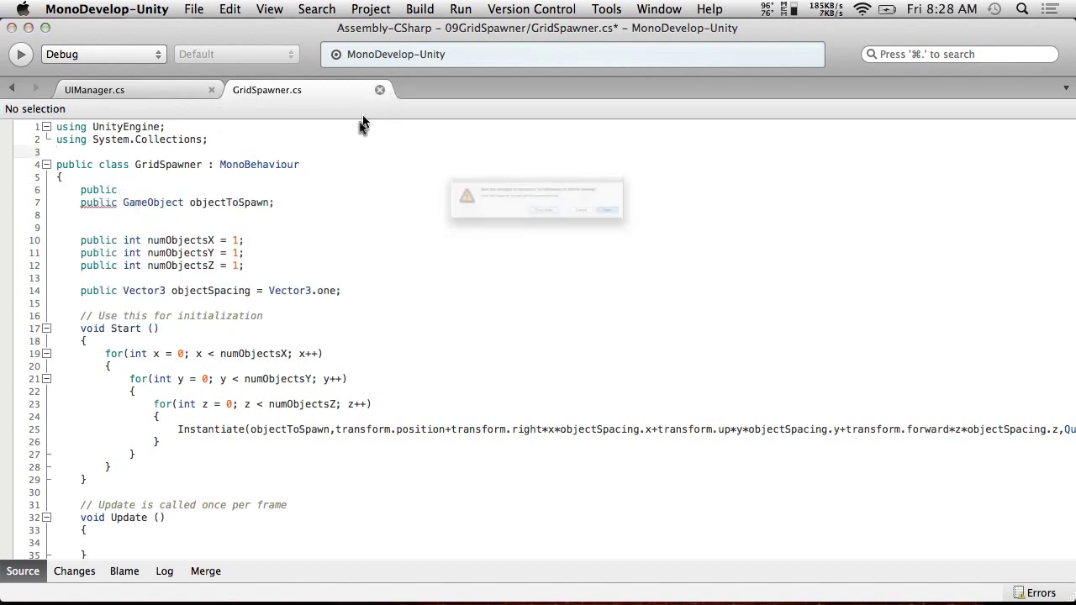
click(557, 238)
Back in Unity, duplicate the GridSpawner script and place the copy in the 11FunWithBuiltInShaders folder.
key(super+Tab)
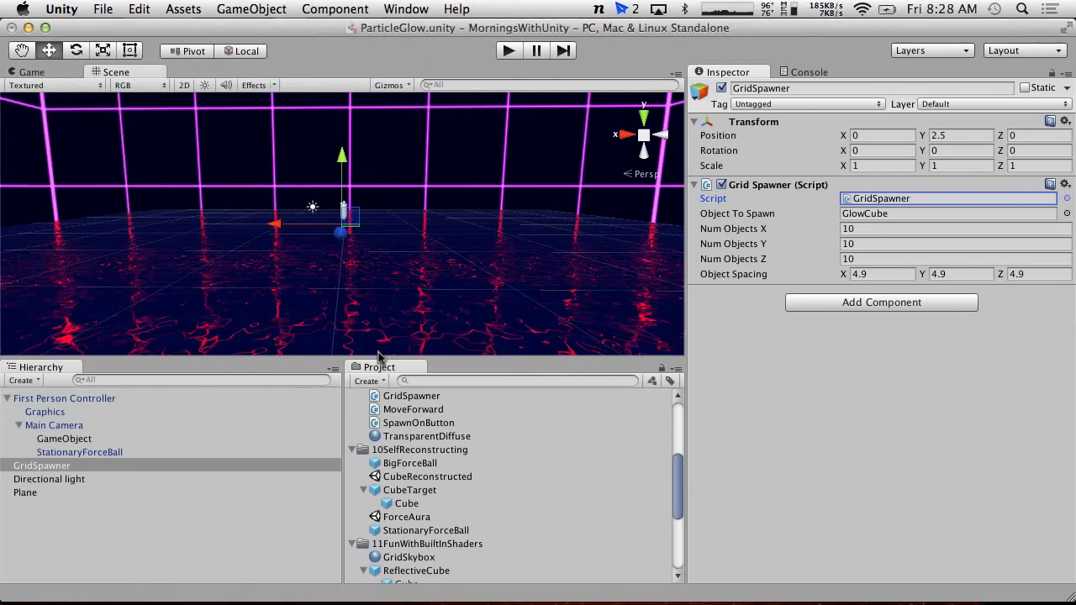
click(411, 396)
drag(408, 399, 418, 550)
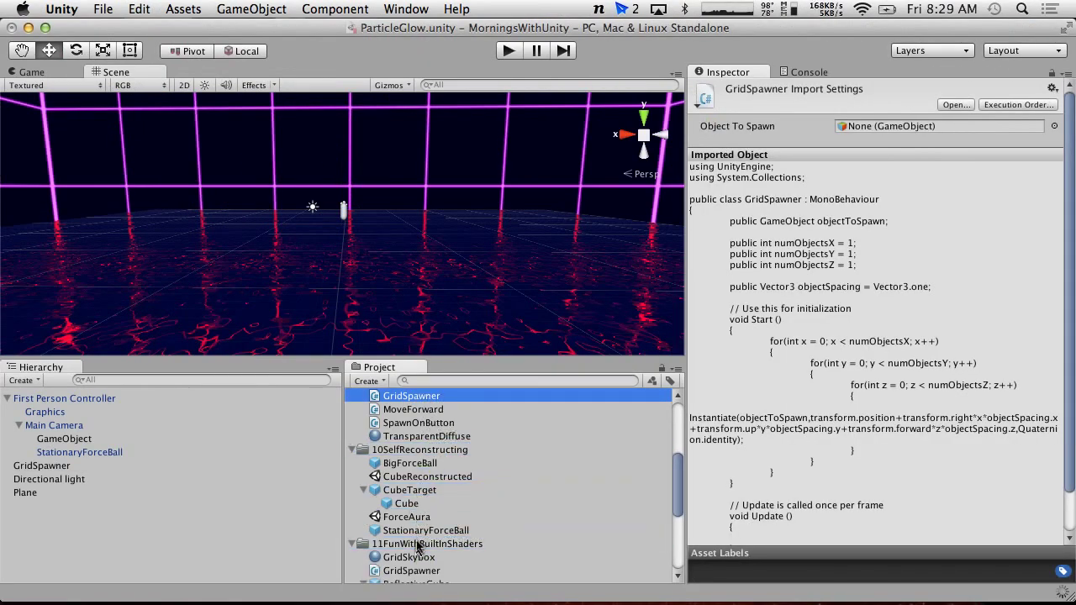
Rename the copied script to GridSpawnerShell and open it in MonoDevelop to rename its class to GridSpawnerShell.
scroll(424, 542, down, 3)
click(402, 437)
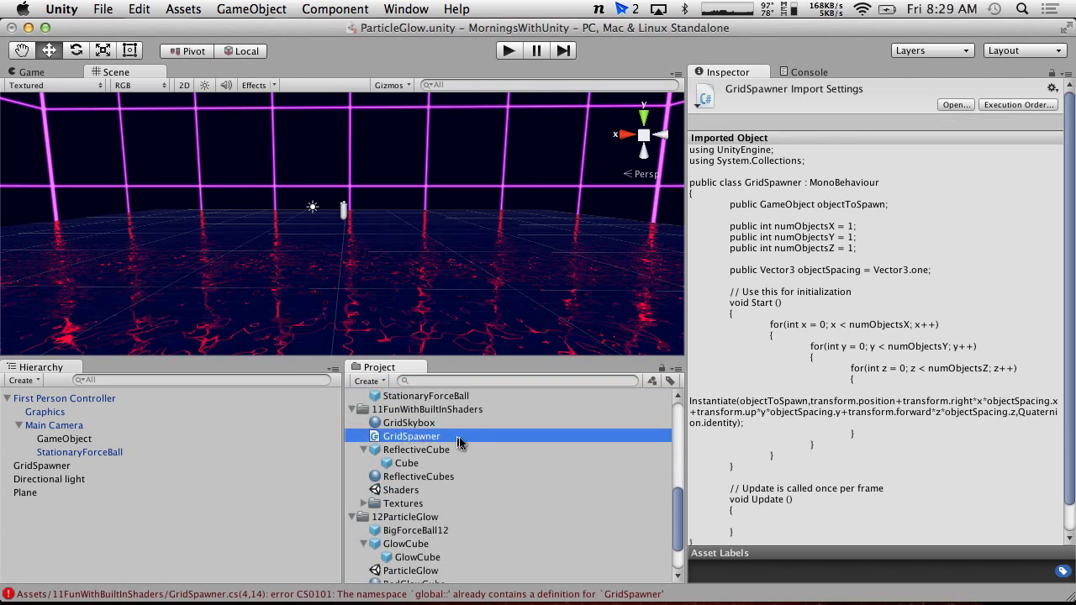
click(462, 438)
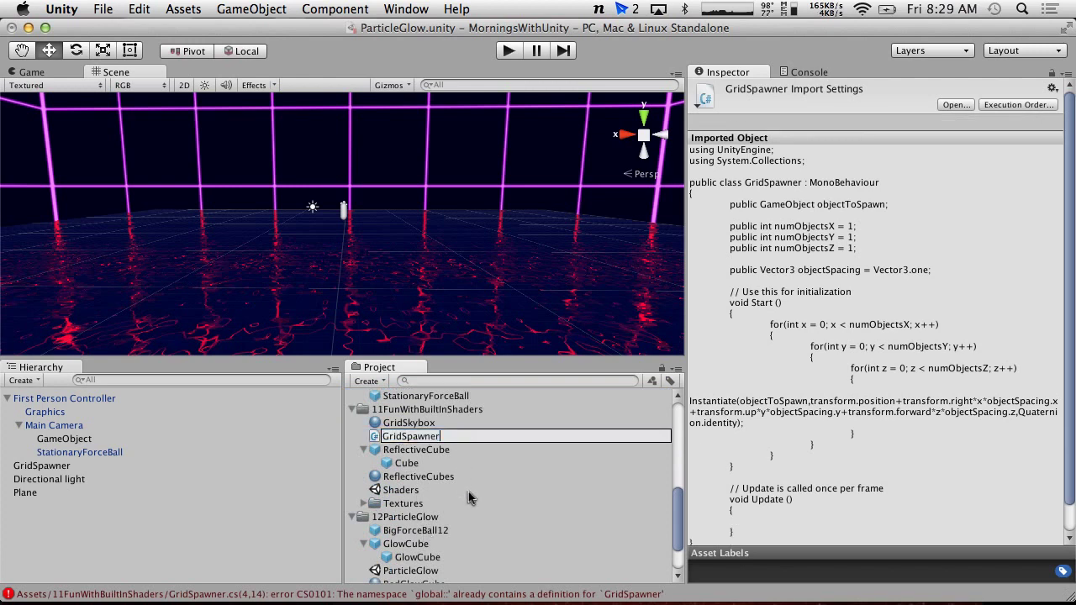
text(Shell)
key(Return)
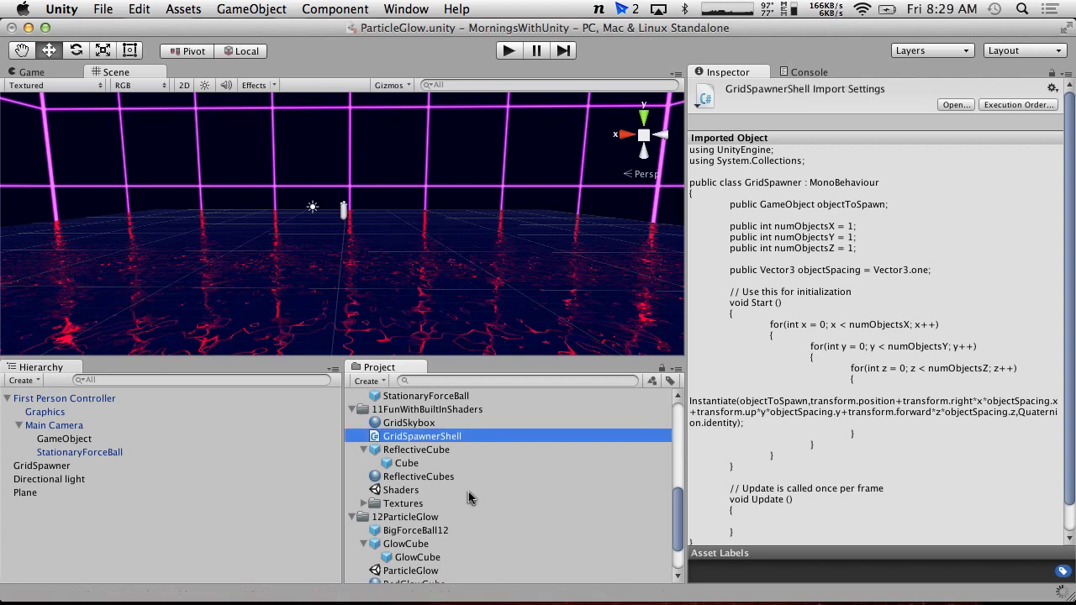
double_click(434, 437)
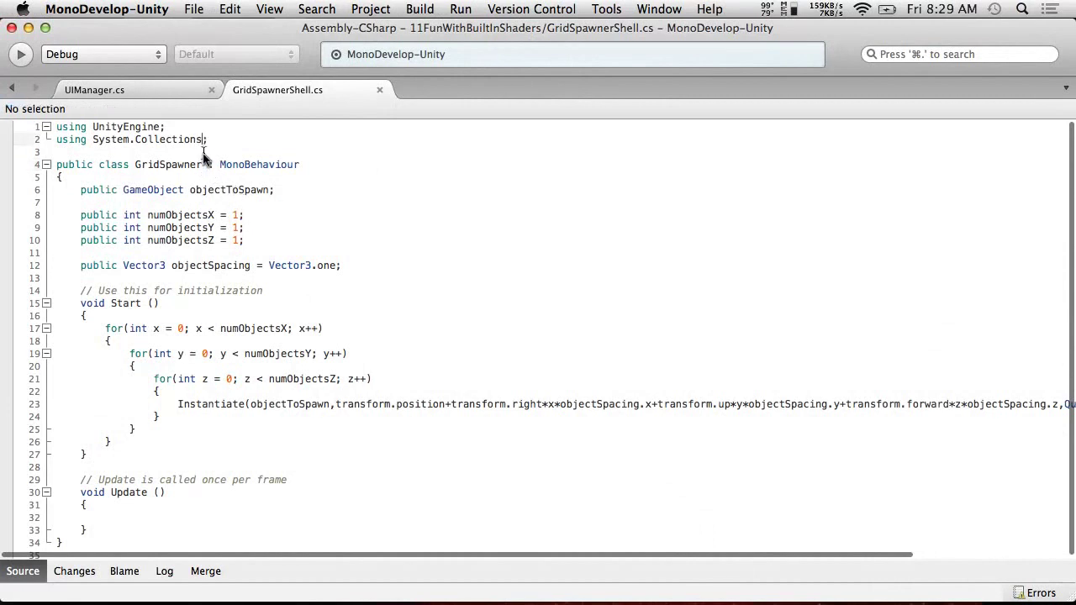
text(Shell)
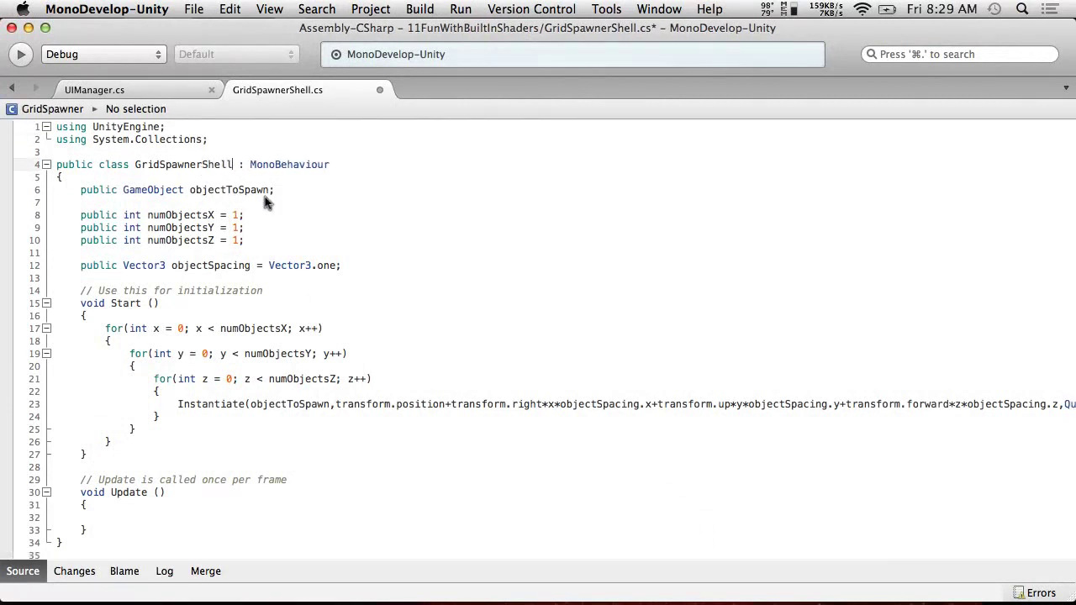
Duplicate the public GameObject objectToSpawn declaration and rename the first of the two fields to shellObject.
drag(294, 192, 1, 193)
key(super+c)
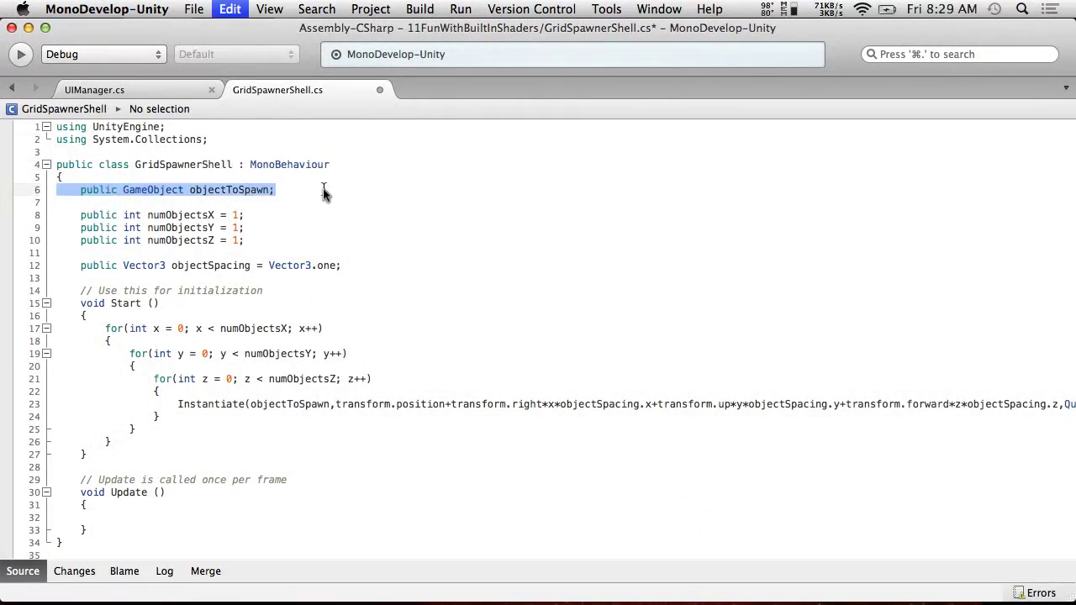
click(322, 188)
key(Return)
key(super+v)
double_click(239, 191)
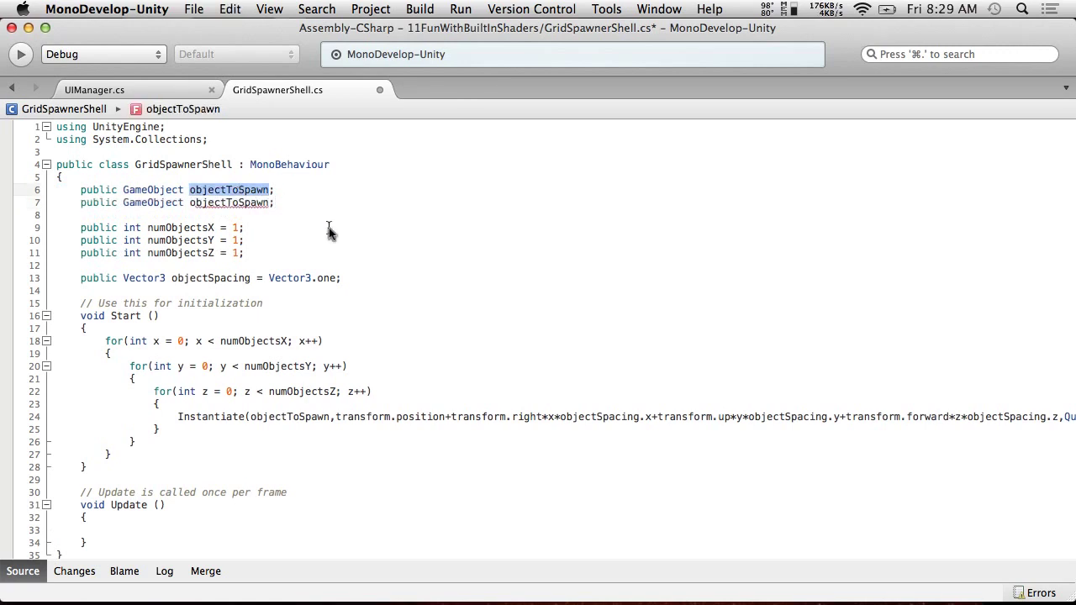
text(shellObject)
Rename the remaining objectToSpawn field declaration to interiorObject.
double_click(242, 202)
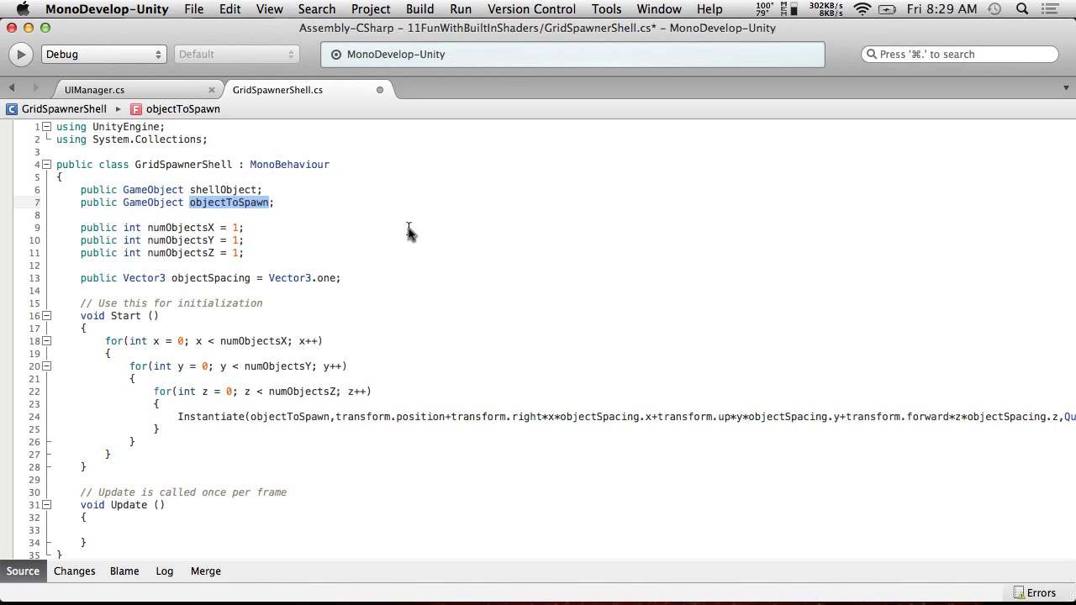
text(interior)
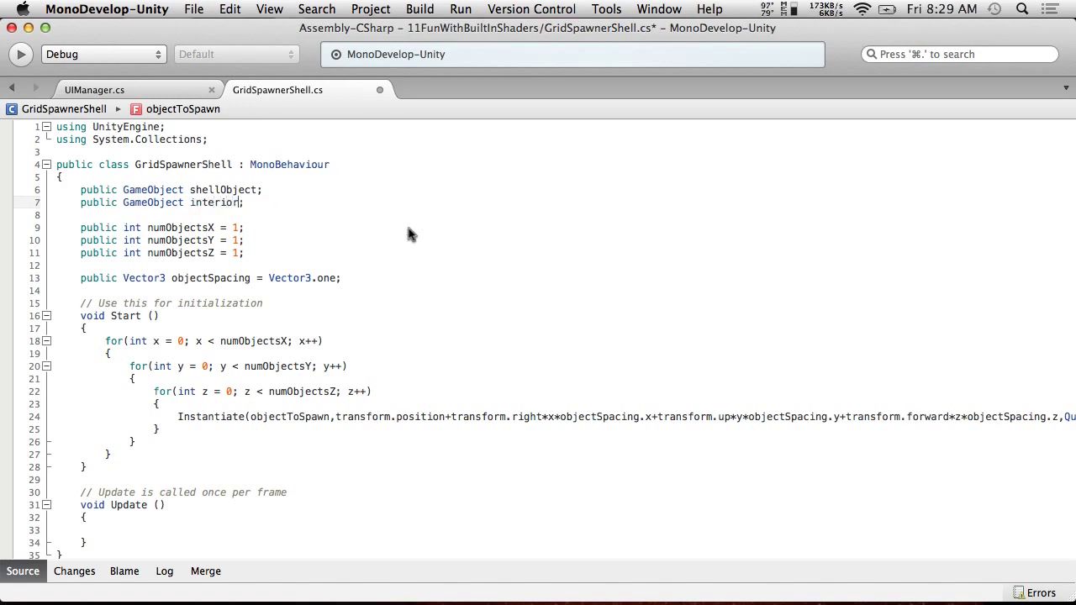
text(Object)
click(301, 227)
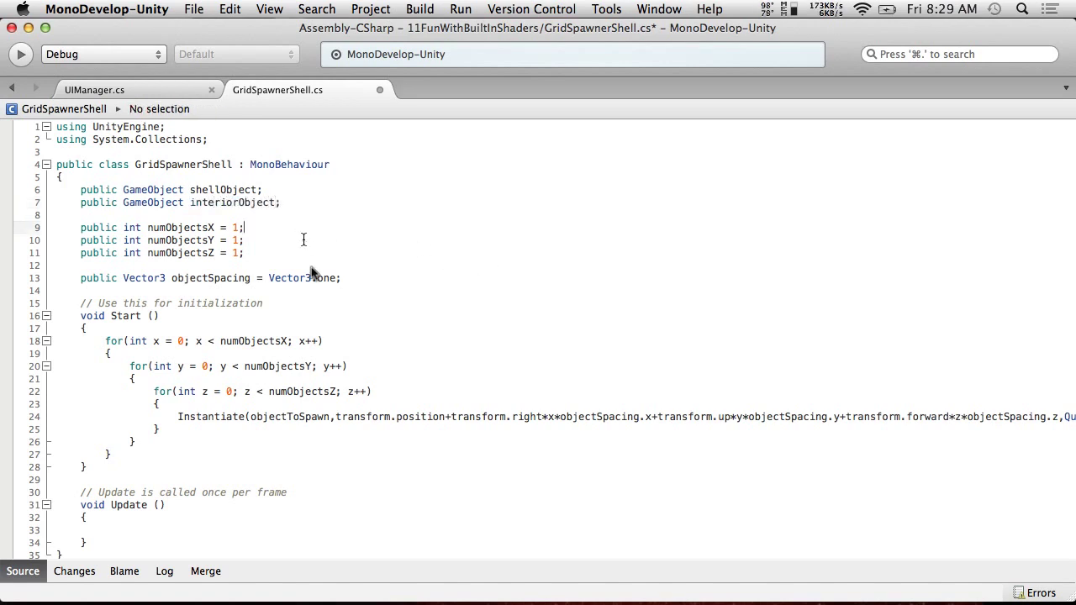
Replace objectToSpawn with interiorObject in the Instantiate call inside the innermost loop.
double_click(233, 202)
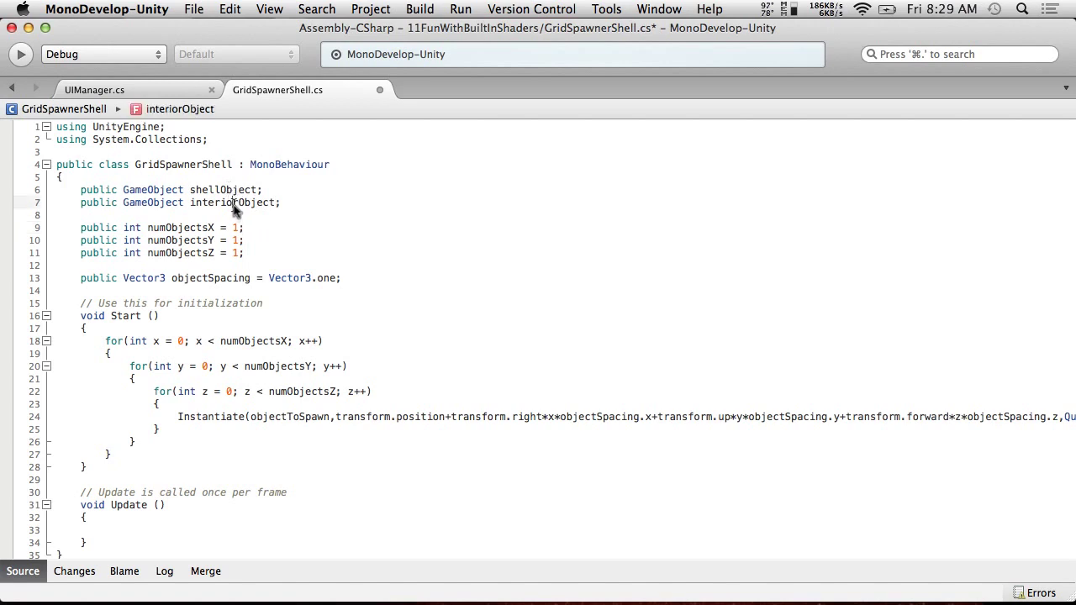
key(super+c)
double_click(286, 417)
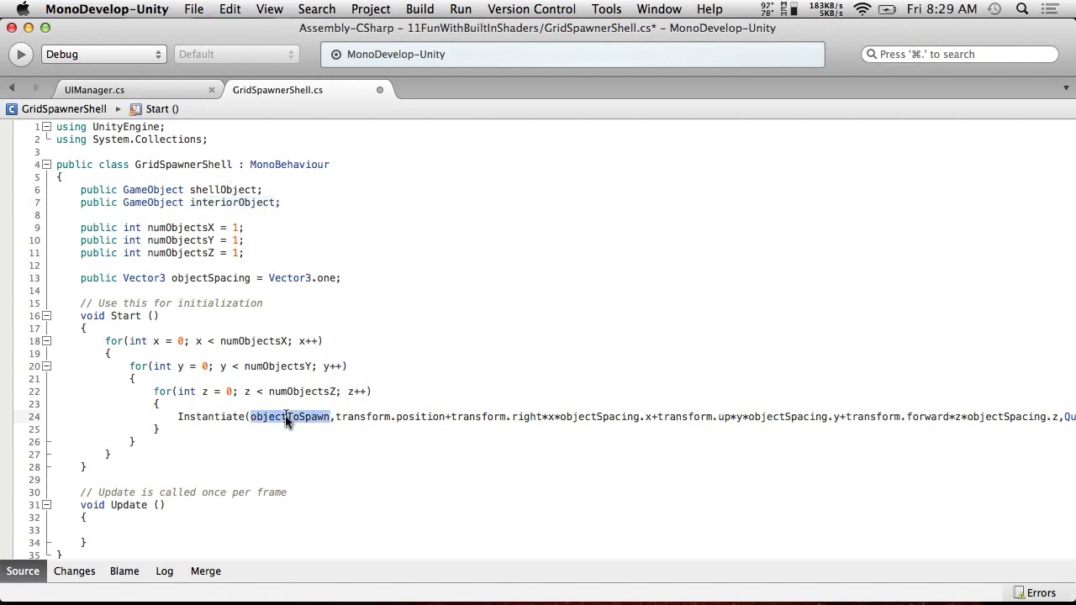
key(super+v)
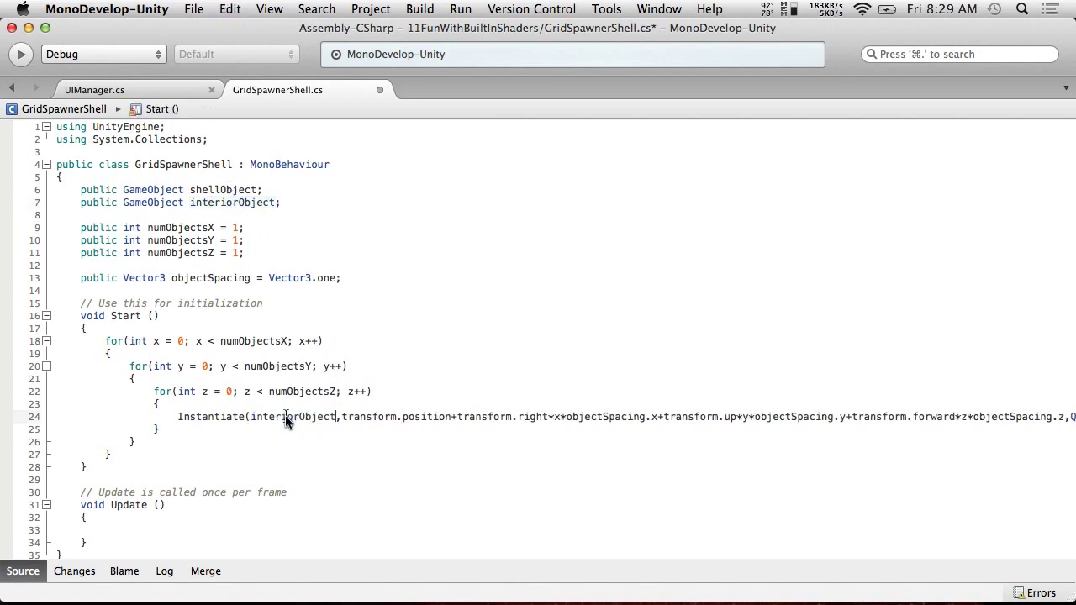
Above the Instantiate call, begin an if condition that checks x == 0 || y == 0 || z == 0.
click(216, 402)
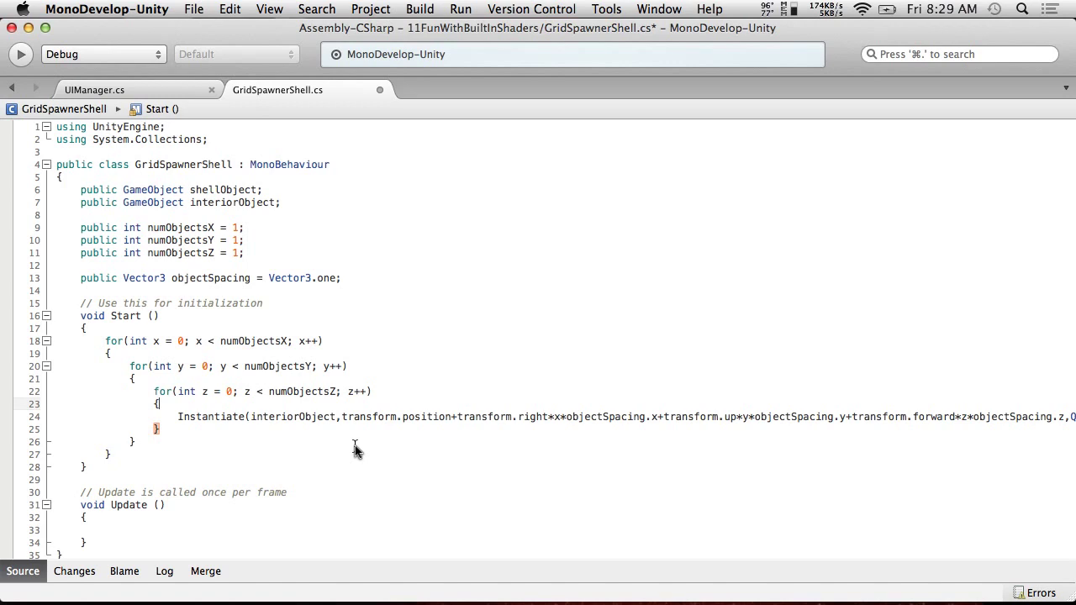
drag(178, 417, 772, 423)
click(723, 417)
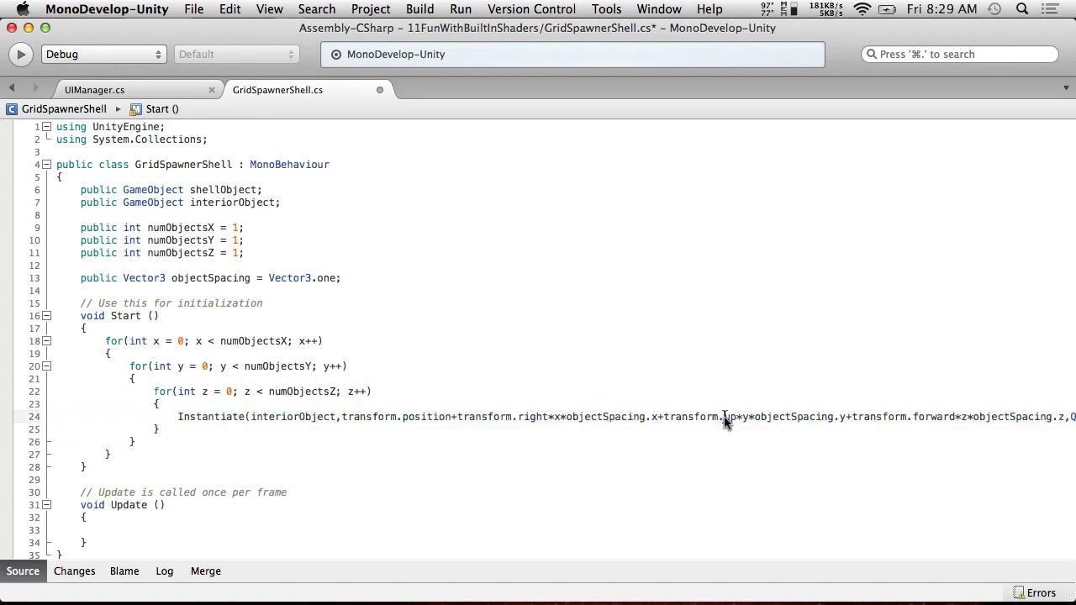
click(206, 404)
key(Return)
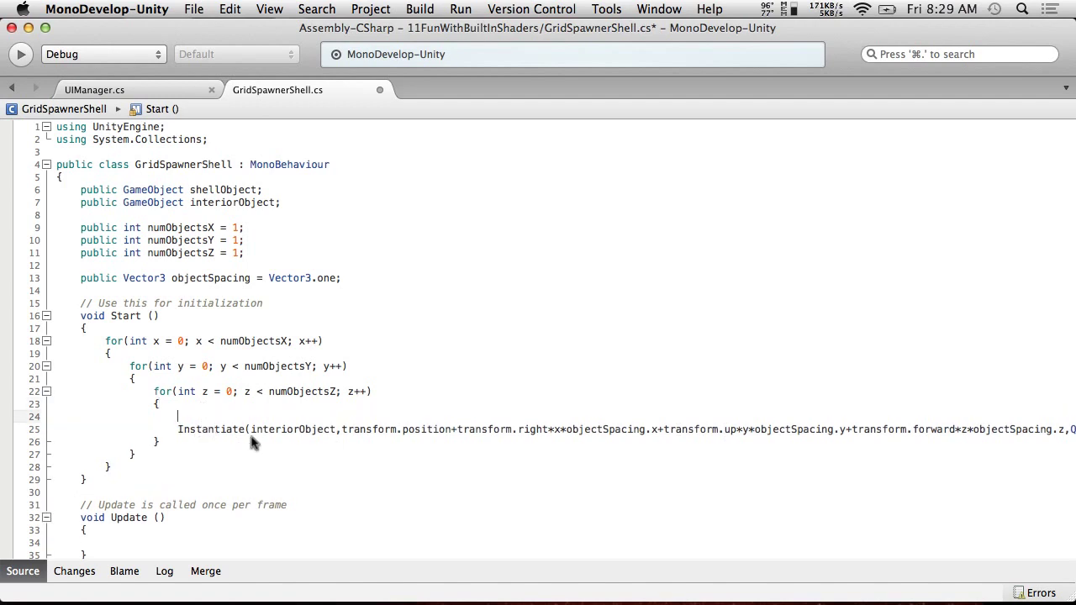
text(if)
click(185, 341)
drag(220, 342, 290, 342)
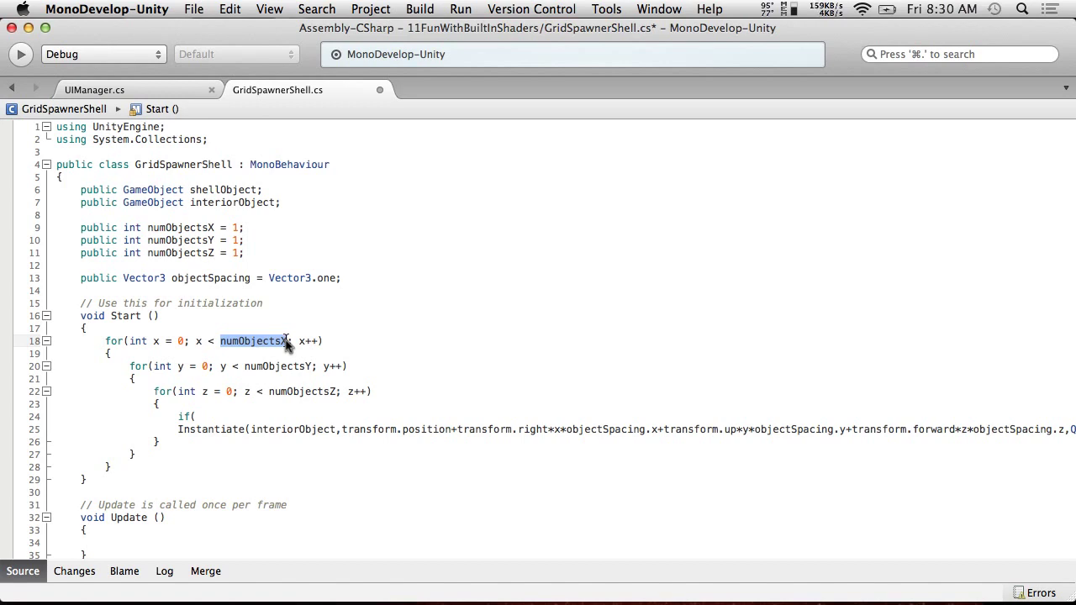
click(228, 417)
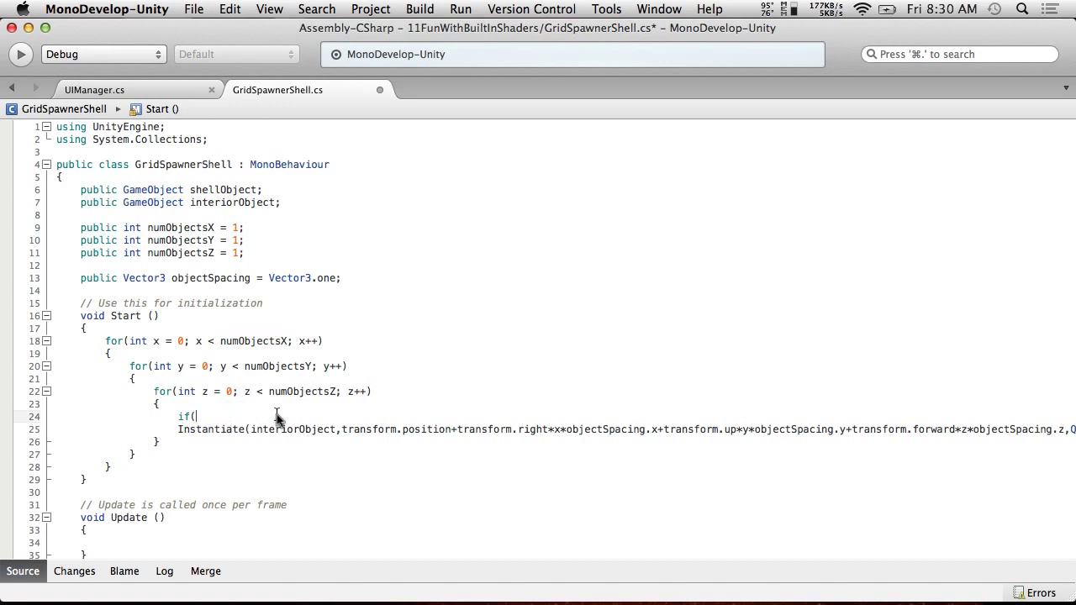
text(x)
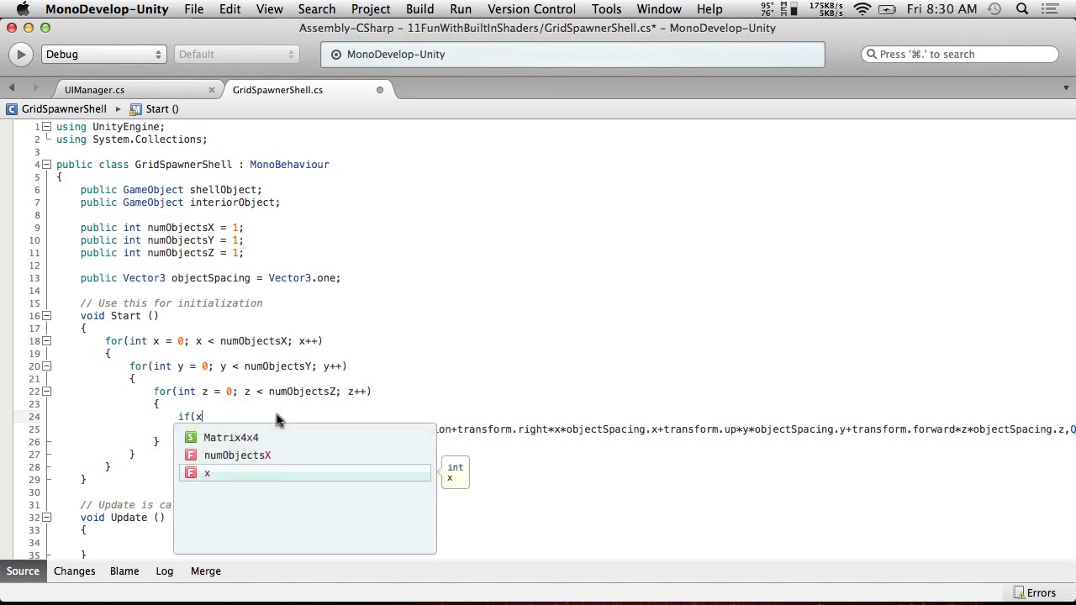
text( == )
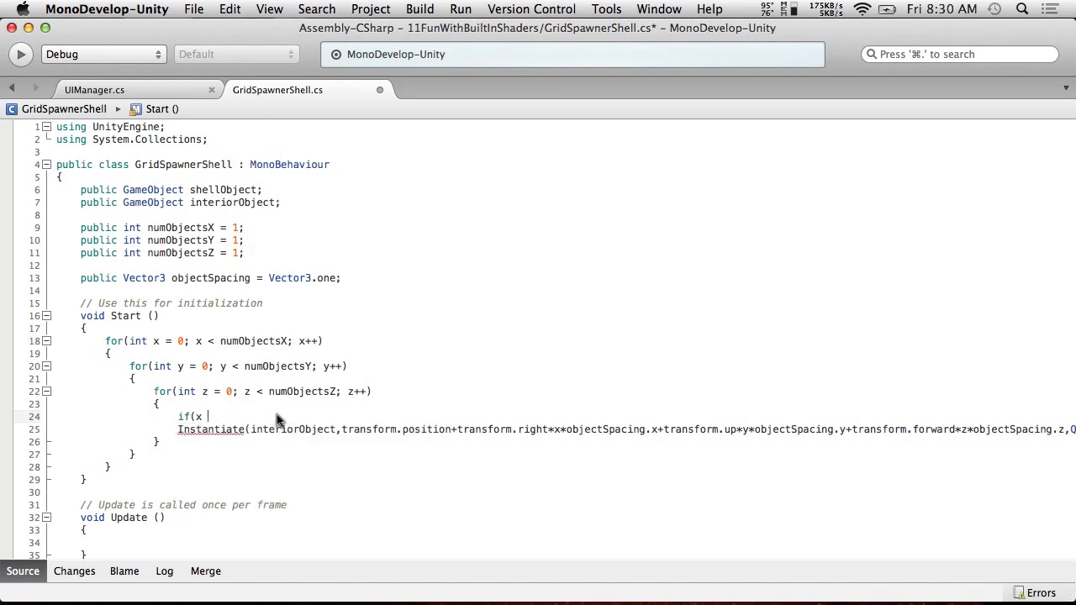
text(0 || y == 0 || z == 0 ||)
Extend the if condition with the upper X boundary check x == numObjectsX-1.
text(x == num)
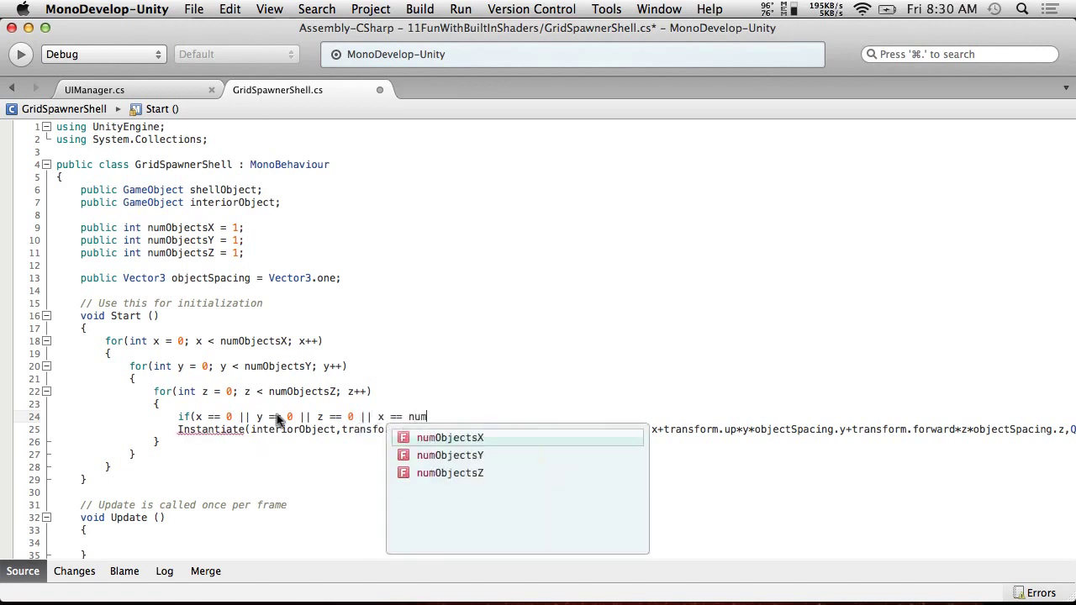
text(O)
key(Return)
text(-1)
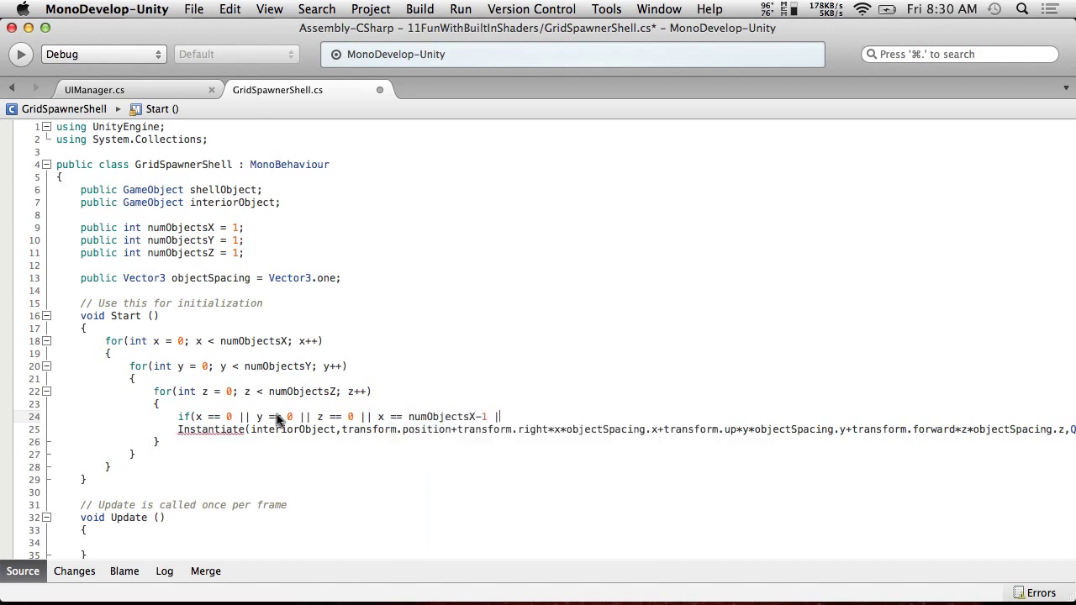
Complete the if condition with y == numObjectsY-1 || z == numObjectsZ-1 and close its parenthesis.
text( || y )
text(== numObjects)
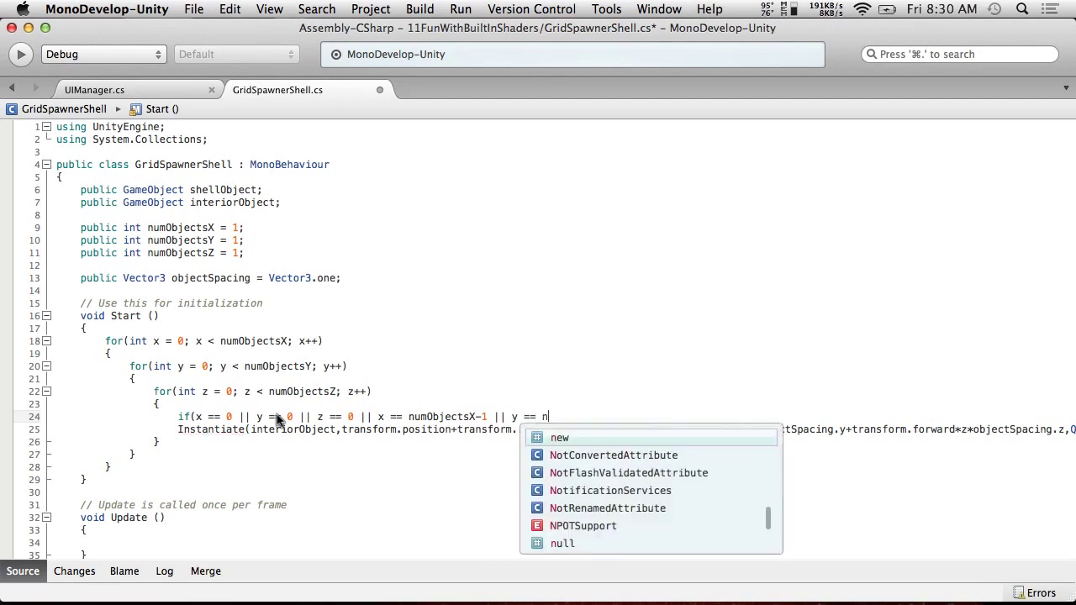
text(Y)
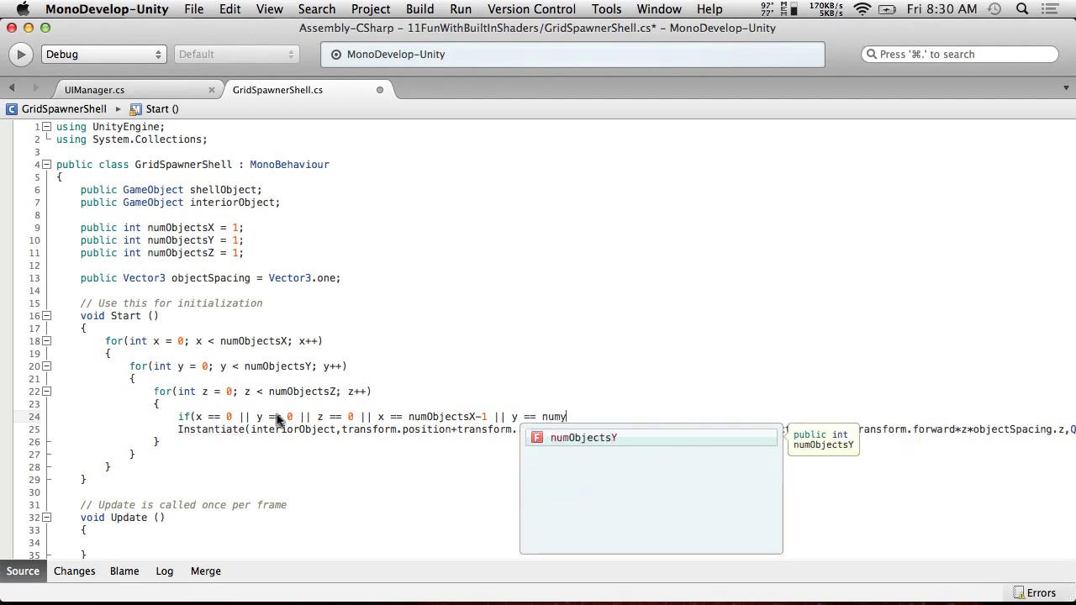
key(Return)
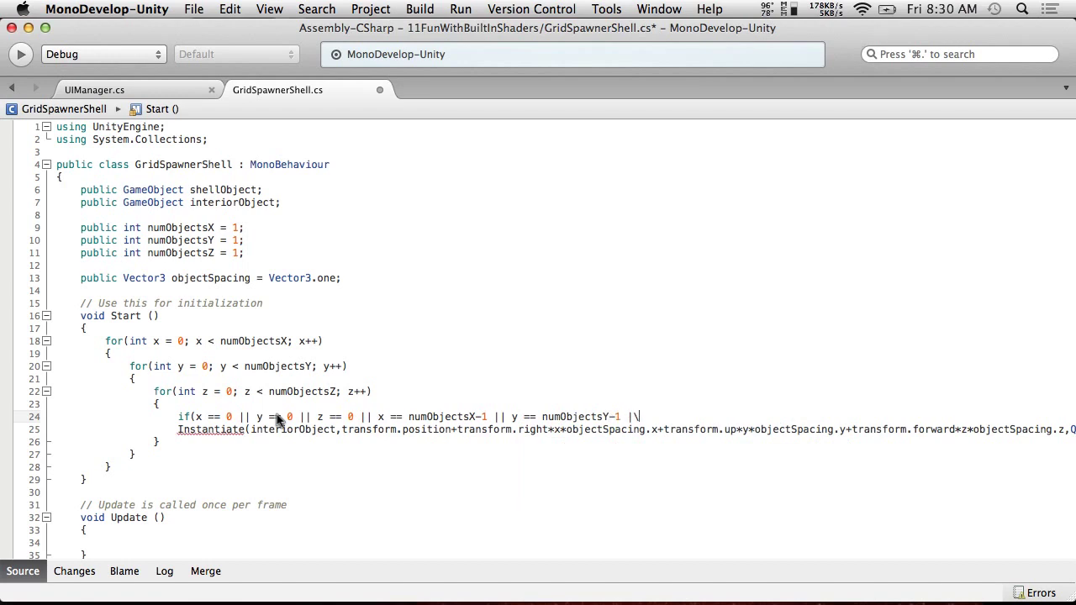
text(-1 || z == num)
key(Down)
key(Down)
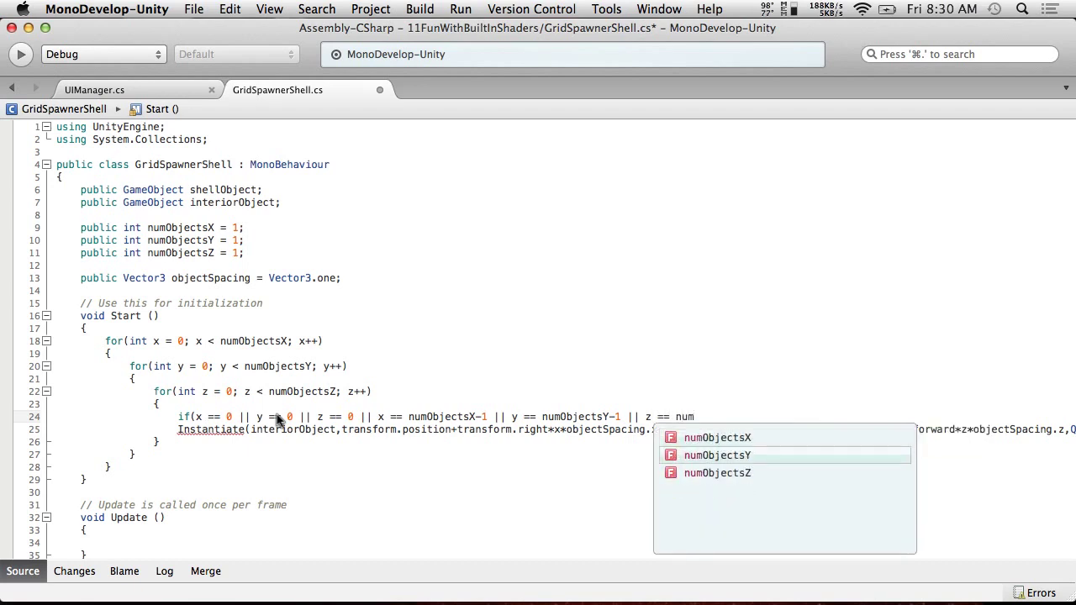
key(Return)
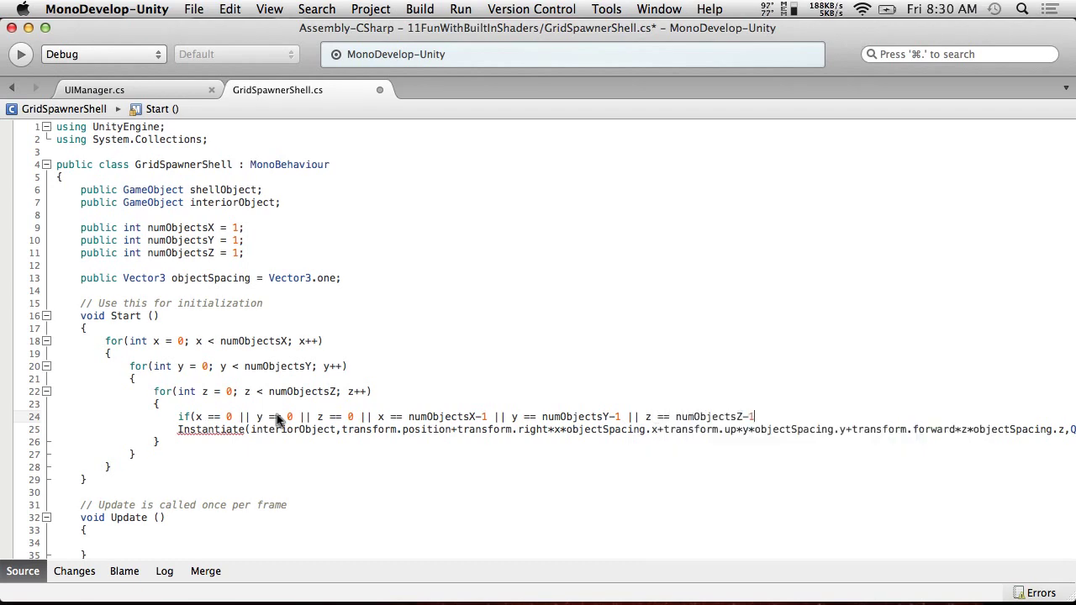
text(-1))
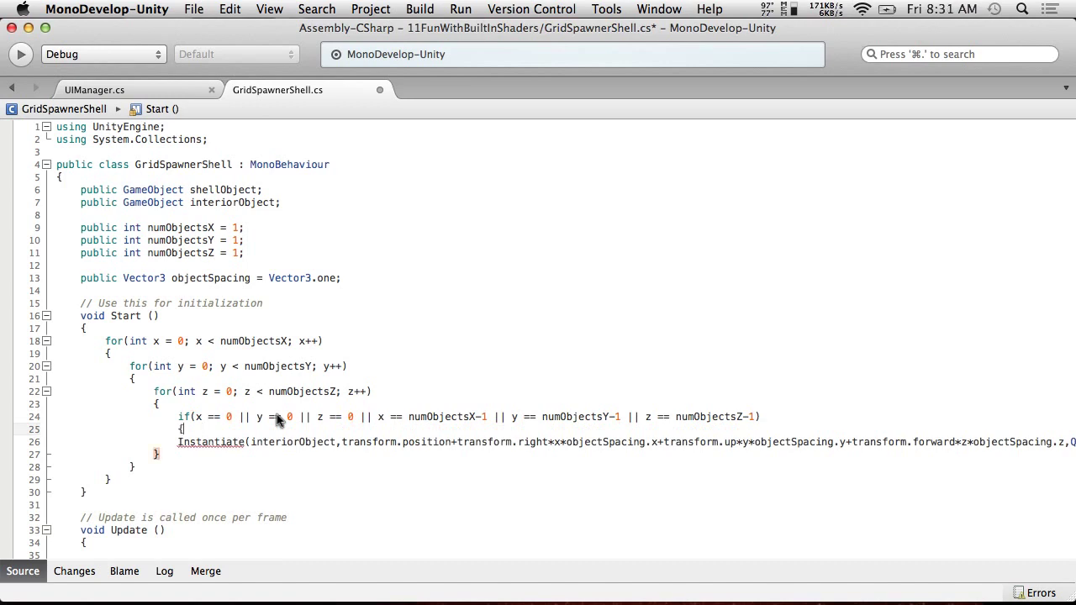
Add an empty brace block under the if condition and enclose the existing Instantiate call in its own indented brace block.
key(Return)
text({)
key(Return)
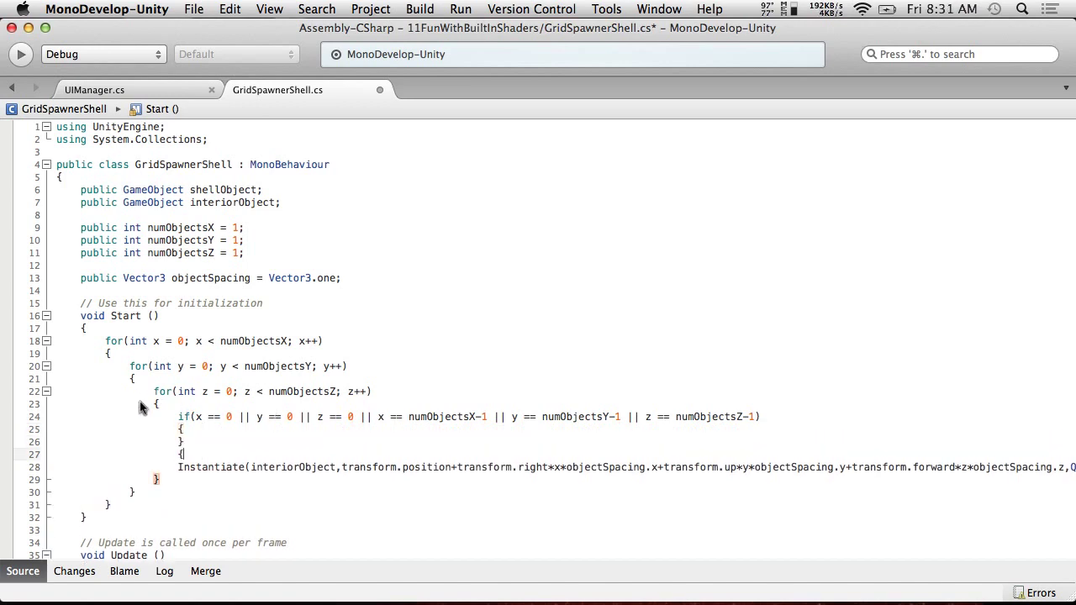
scroll(588, 420, right, 5)
click(1029, 465)
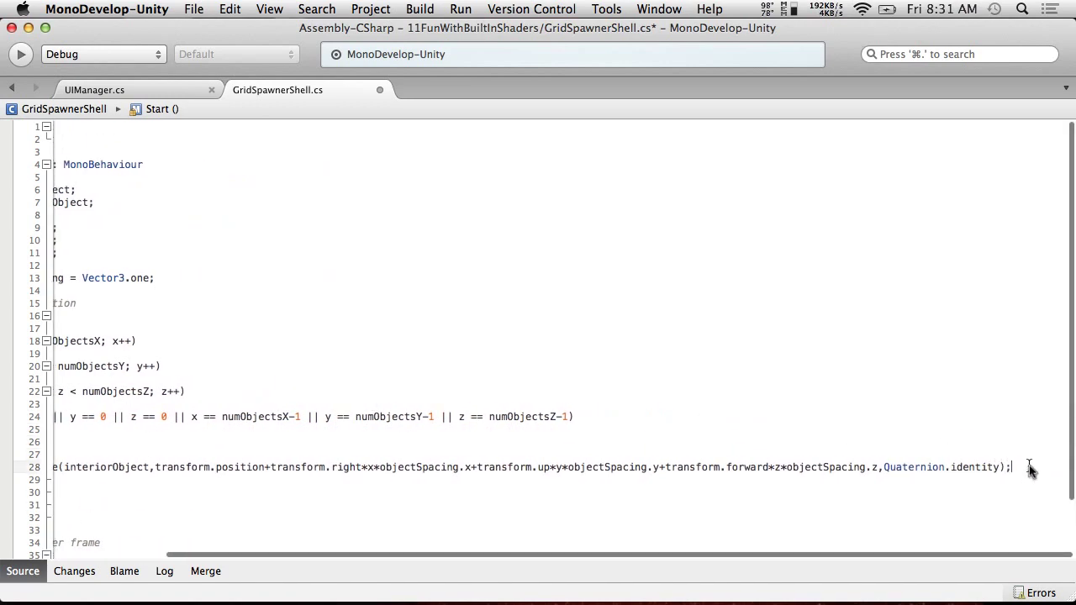
key(Return)
text(})
click(178, 468)
key(Tab)
Copy the Instantiate line into the empty block under the if condition.
click(190, 438)
click(180, 442)
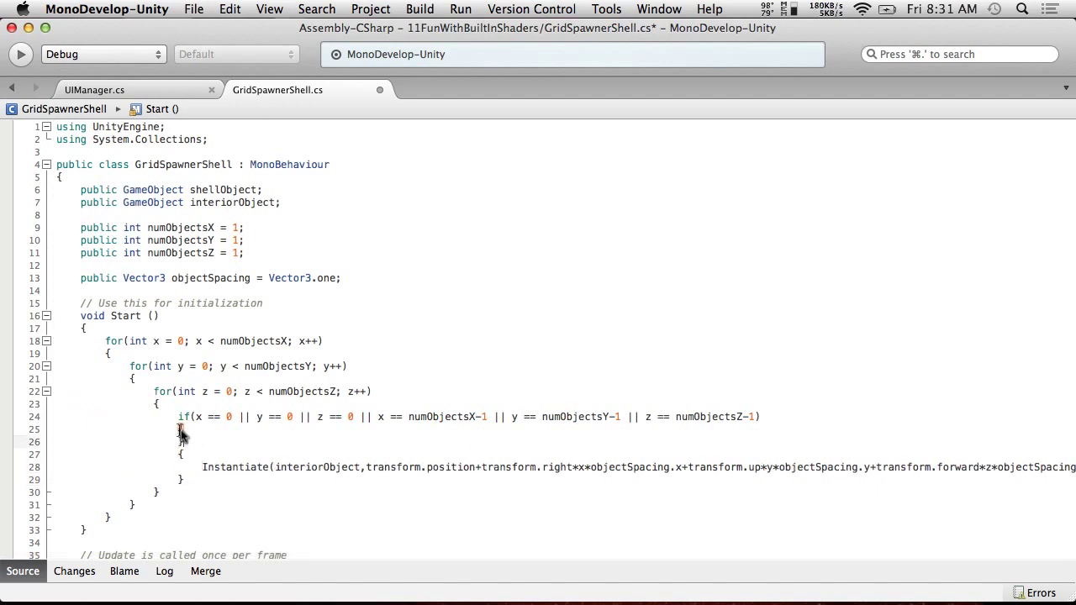
key(Return)
drag(197, 485, 107, 476)
scroll(1009, 480, right, 3)
key(super+c)
scroll(296, 461, left, 5)
click(240, 442)
key(super+v)
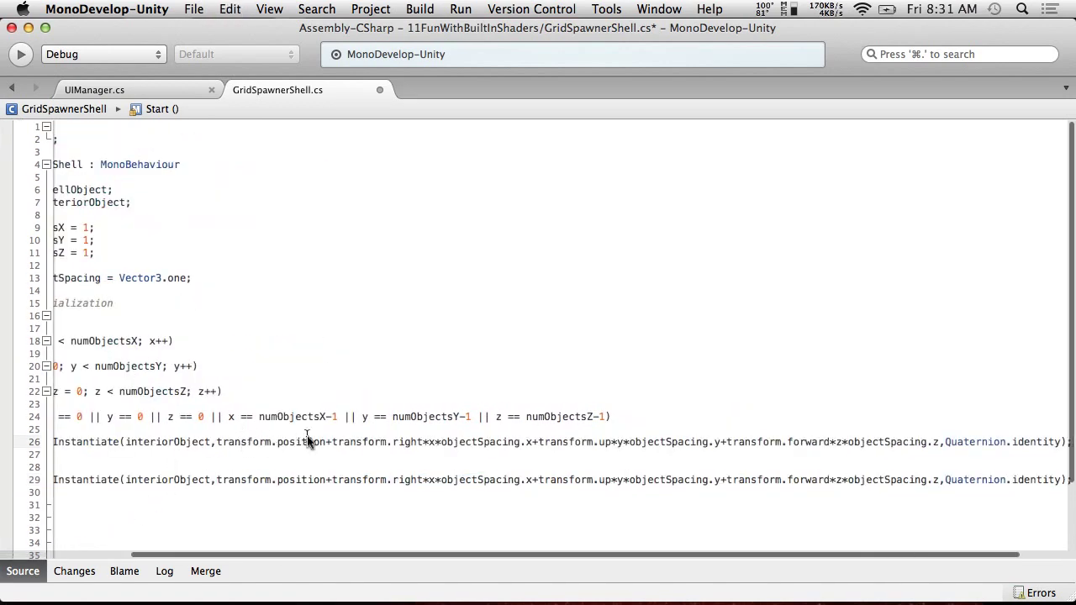
scroll(296, 442, left, 3)
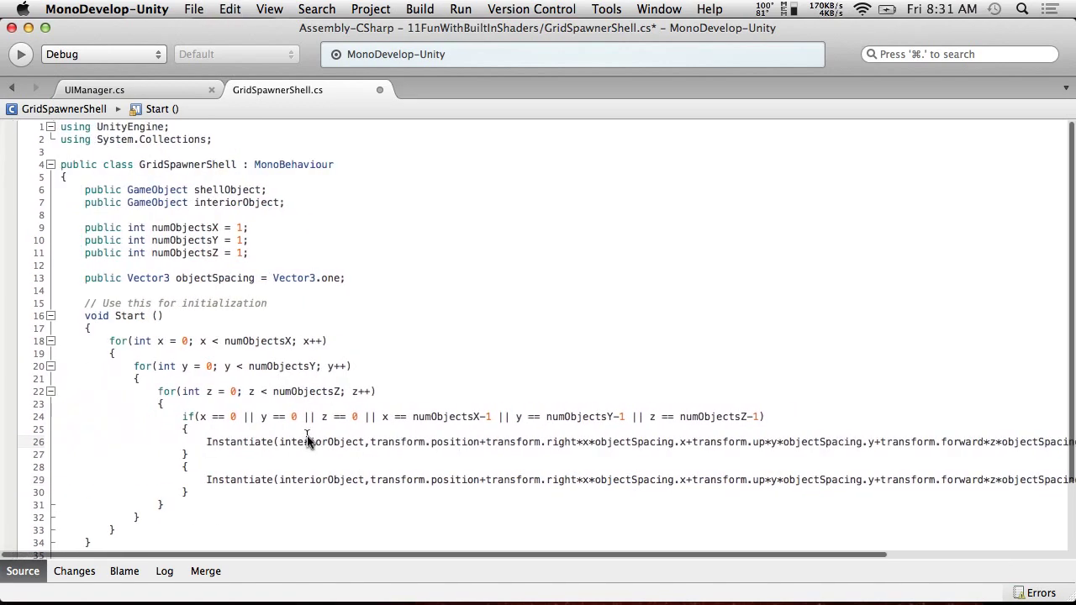
Replace interiorObject with shellObject in the if block's Instantiate call and save the script.
double_click(224, 190)
key(super+c)
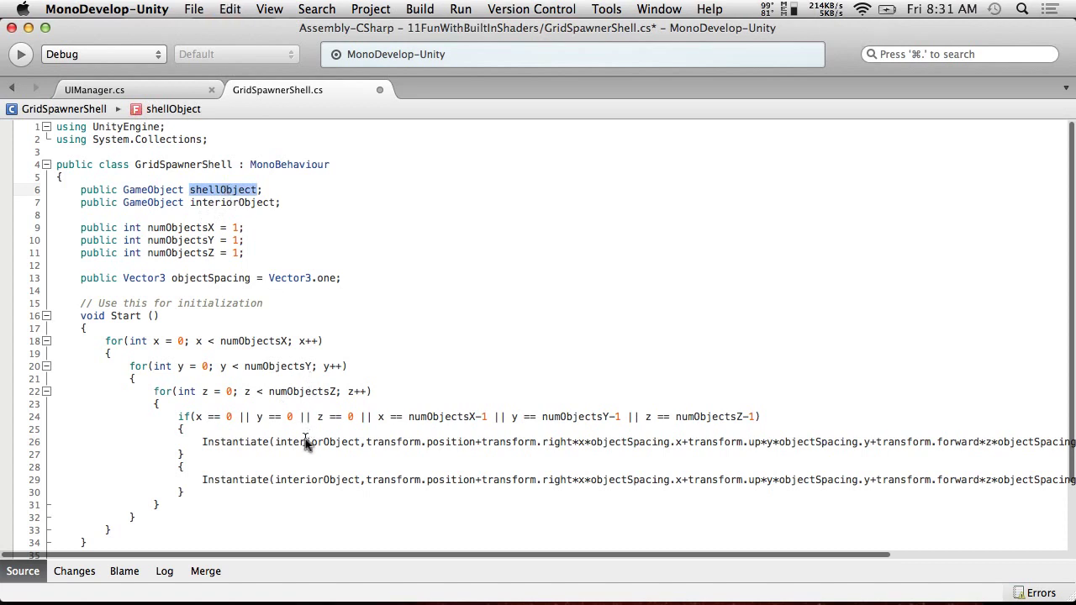
double_click(310, 443)
key(super+v)
click(341, 320)
scroll(319, 344, down, 3)
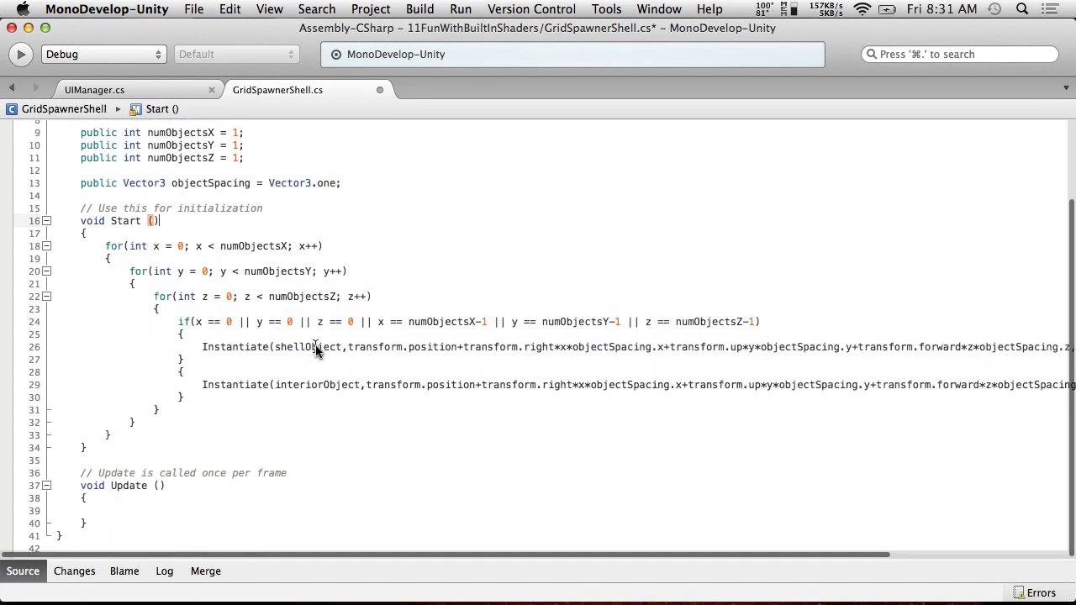
click(193, 9)
click(206, 71)
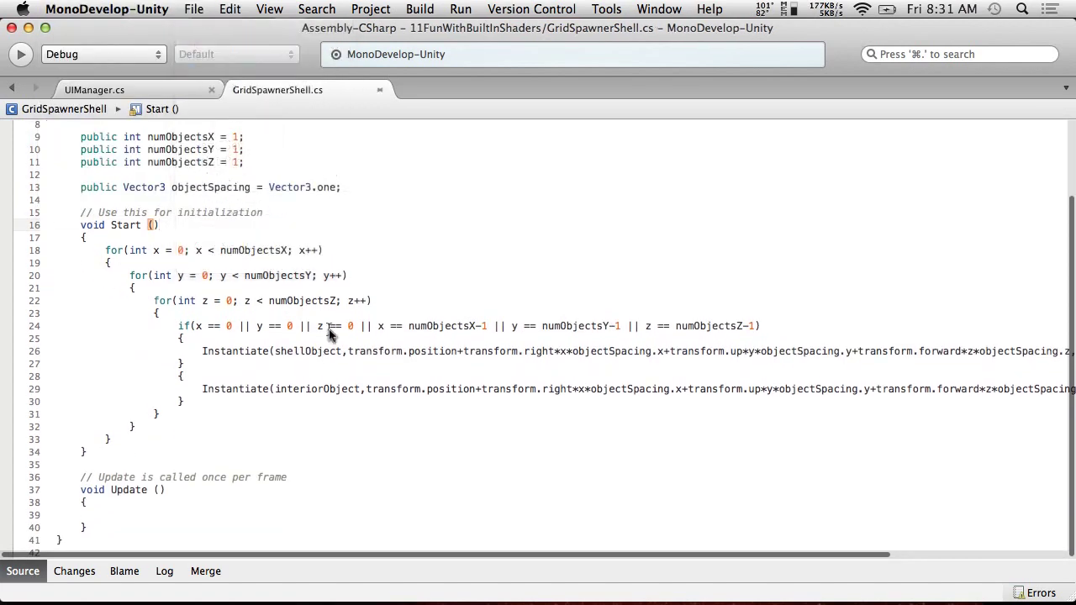
Switch to Unity and remove the Grid Spawner script component from the GridSpawner object.
key(super+Tab)
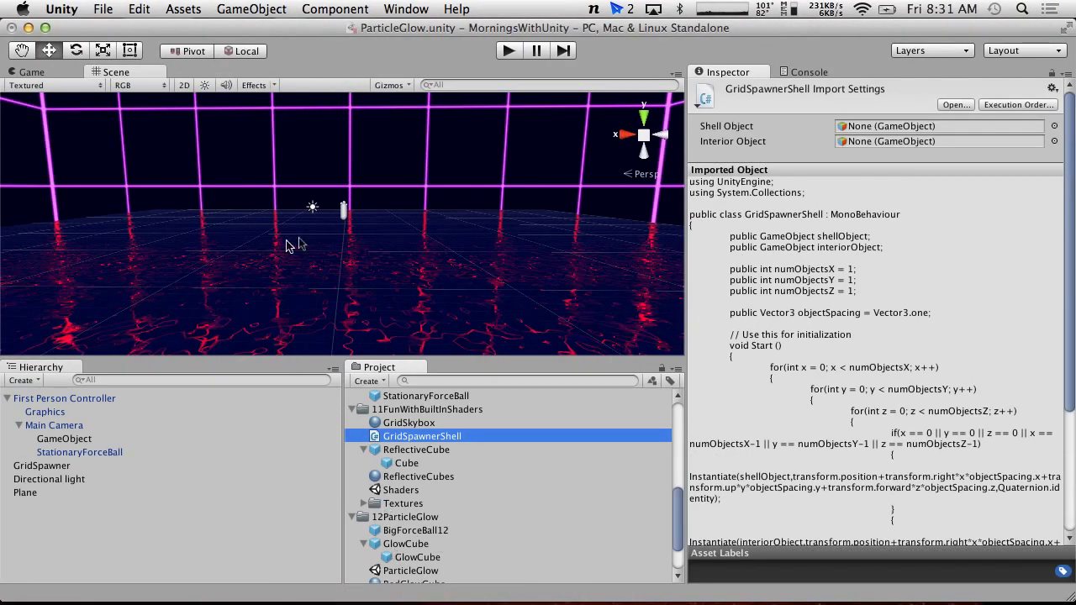
click(49, 465)
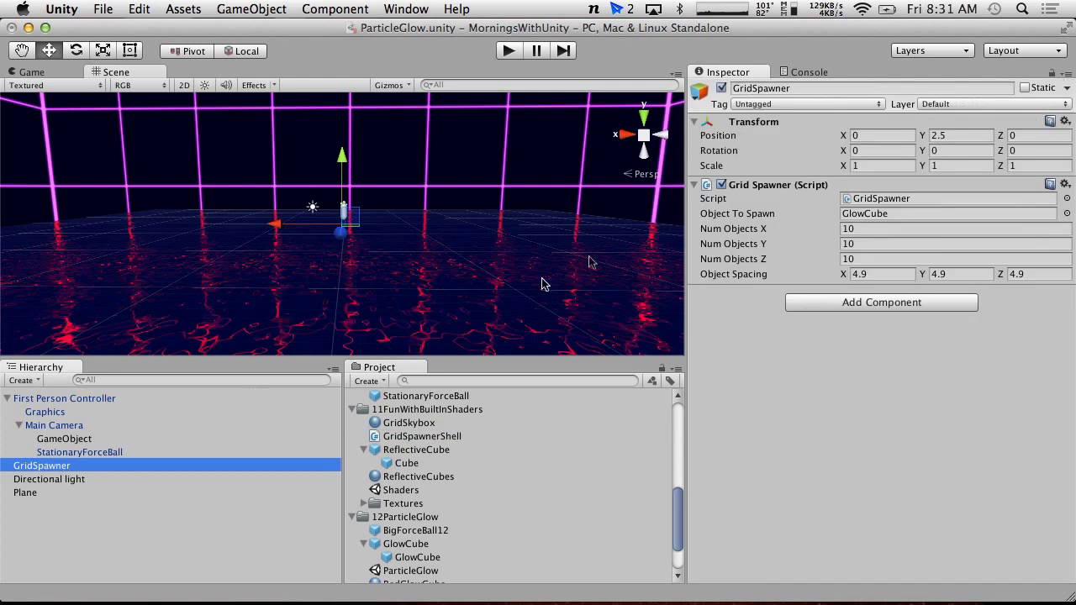
click(1065, 185)
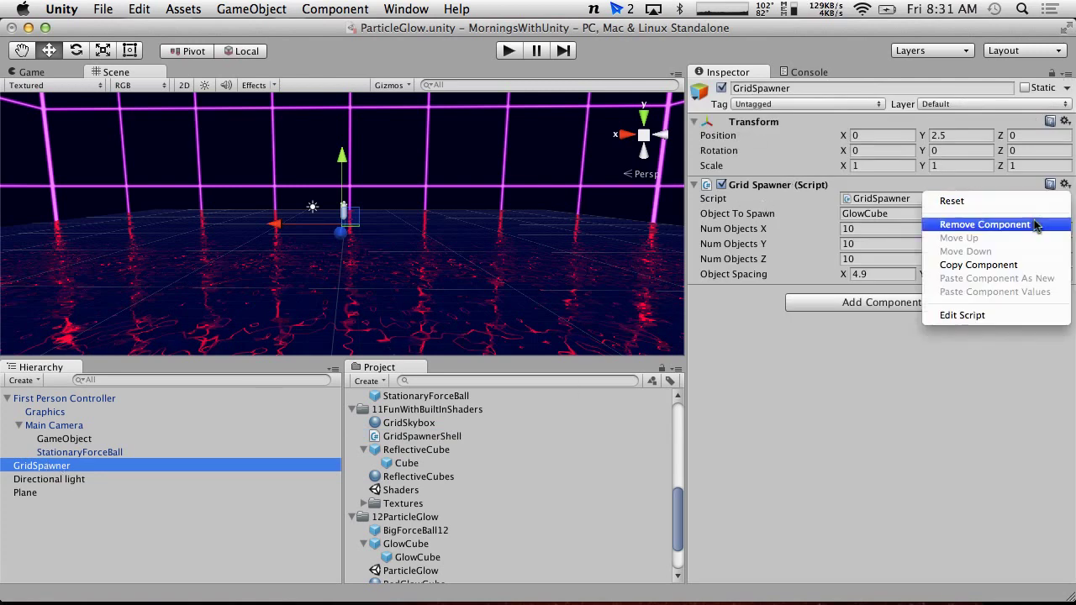
click(1036, 223)
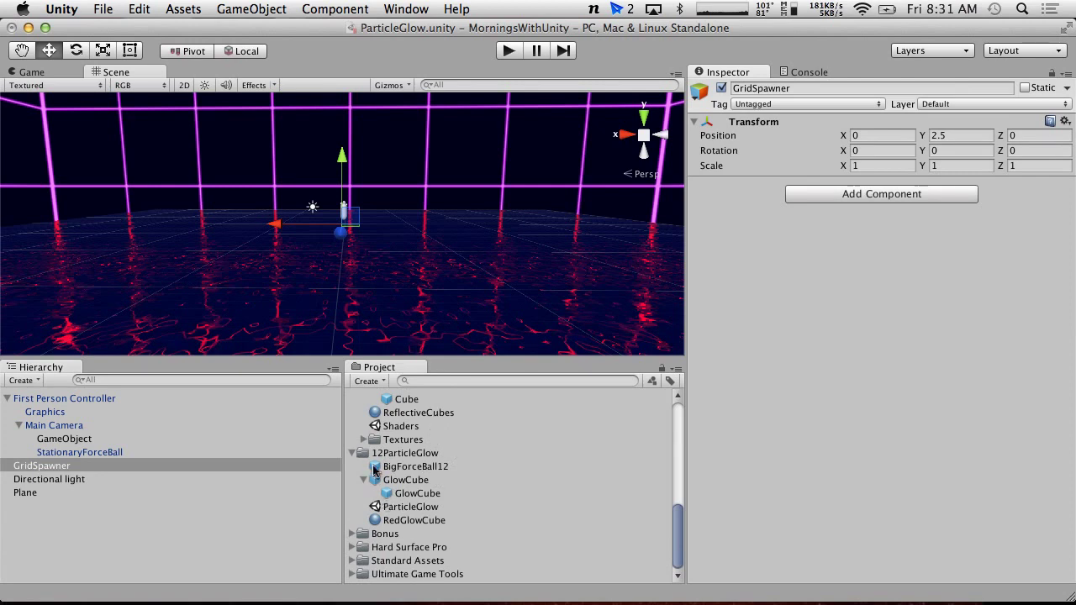
Move the GridSpawnerShell script into the 12ParticleGlow folder and attach it to the GridSpawner object.
scroll(387, 502, up, 5)
click(423, 488)
drag(423, 491, 420, 566)
drag(400, 485, 49, 470)
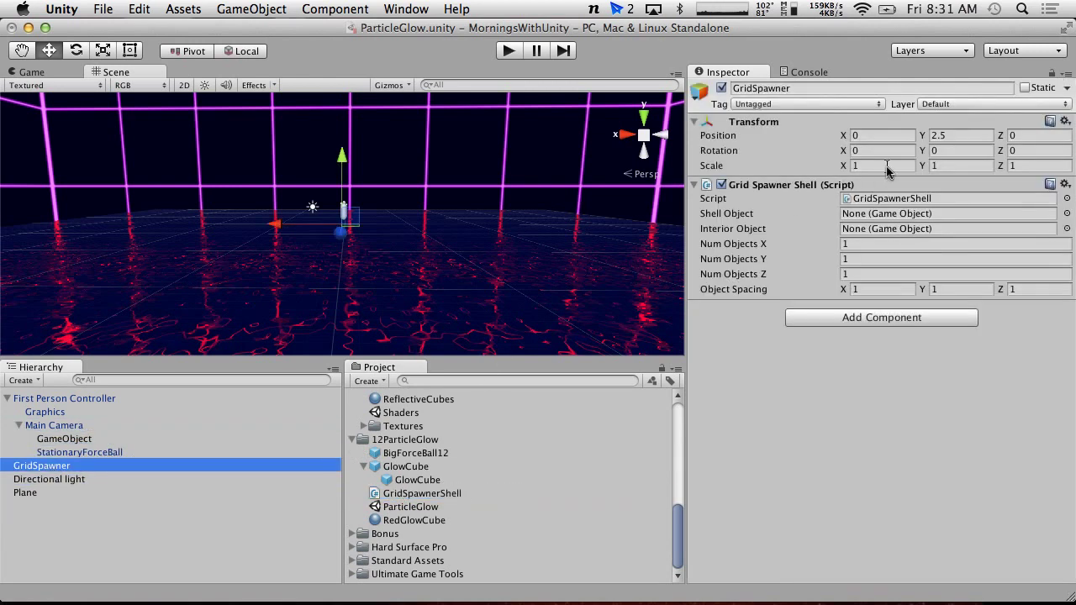
Set Num Objects X, Y and Z of the Grid Spawner Shell component to 10 each.
click(907, 244)
text(10)
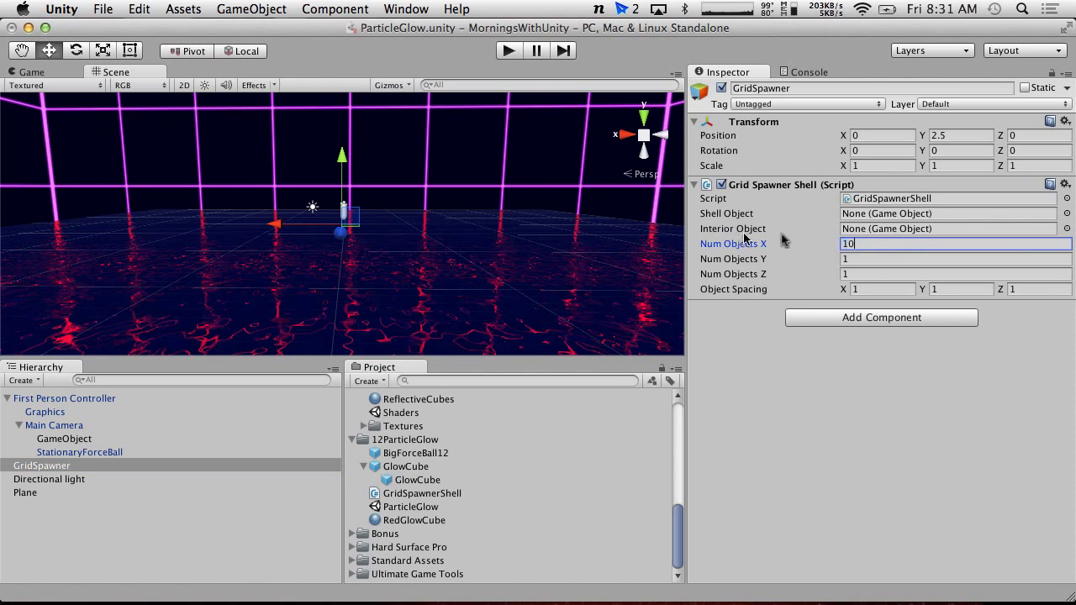
key(Tab)
text(10)
key(Tab)
text(10)
Set the Object Spacing to 4.9 on X, Y and Z, and assign the GlowCube prefab as the Interior Object.
click(865, 290)
text(3.)
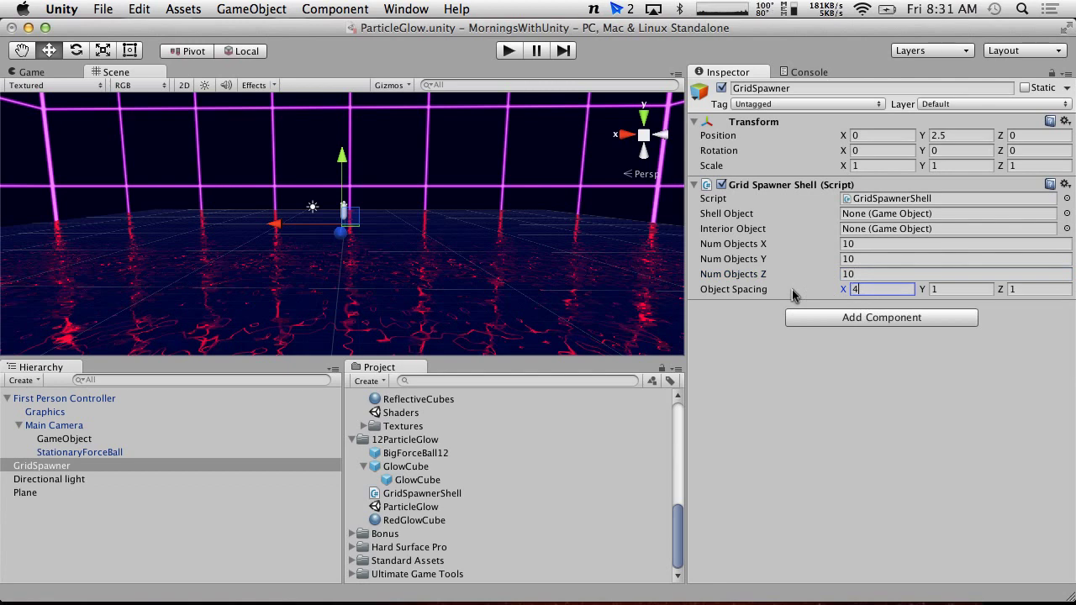
text(.9)
click(969, 292)
text(4.9)
click(1027, 289)
text(4)
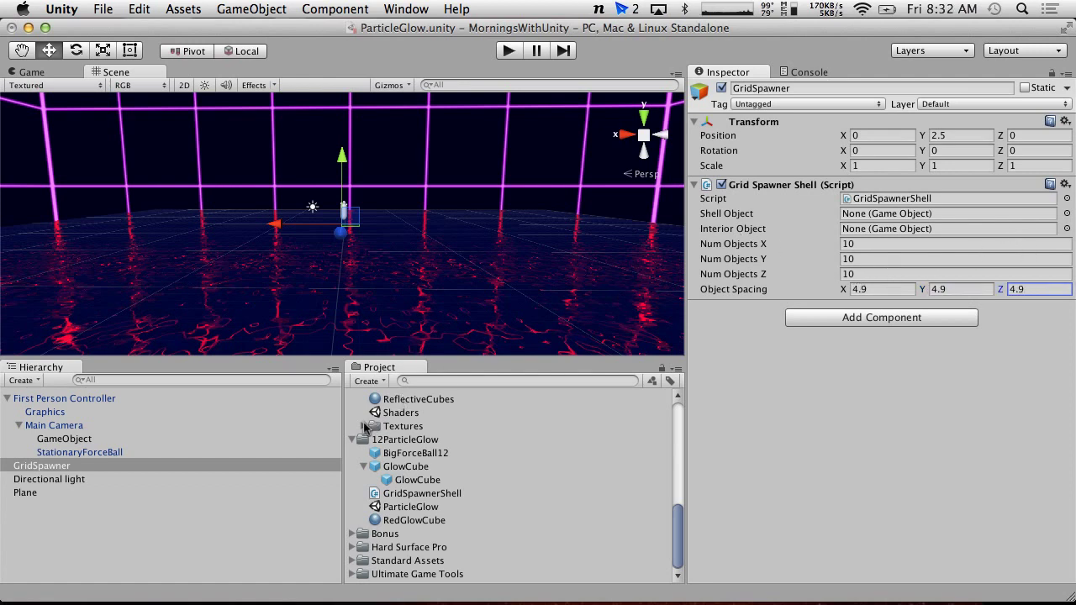
drag(413, 471, 897, 233)
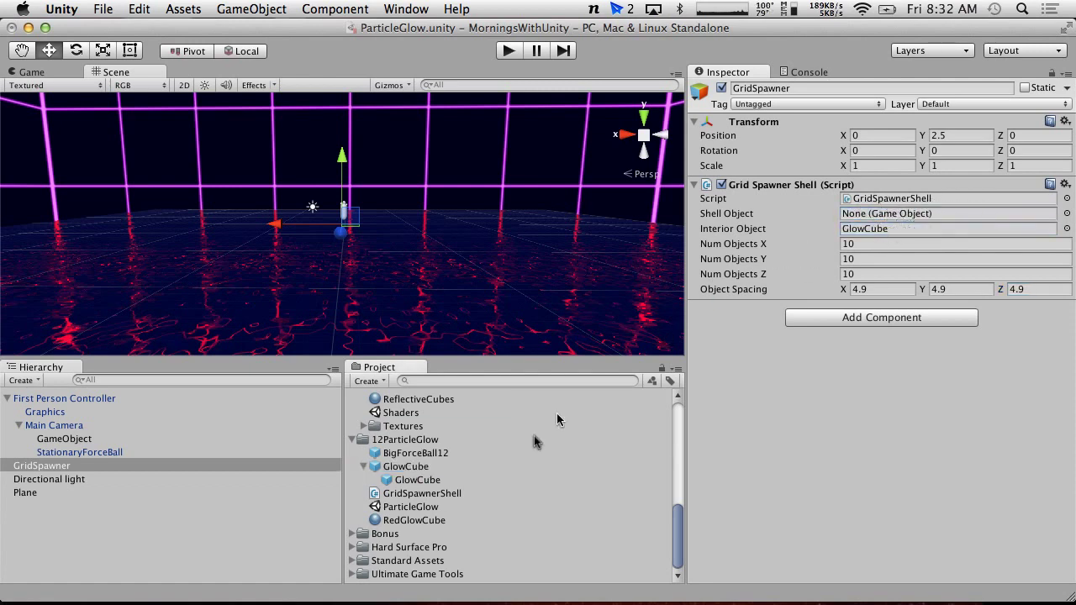
Assign the ReflectiveCube prefab as the Shell Object of the Grid Spawner Shell component and play-test the scene.
scroll(530, 448, up, 3)
drag(415, 485, 895, 215)
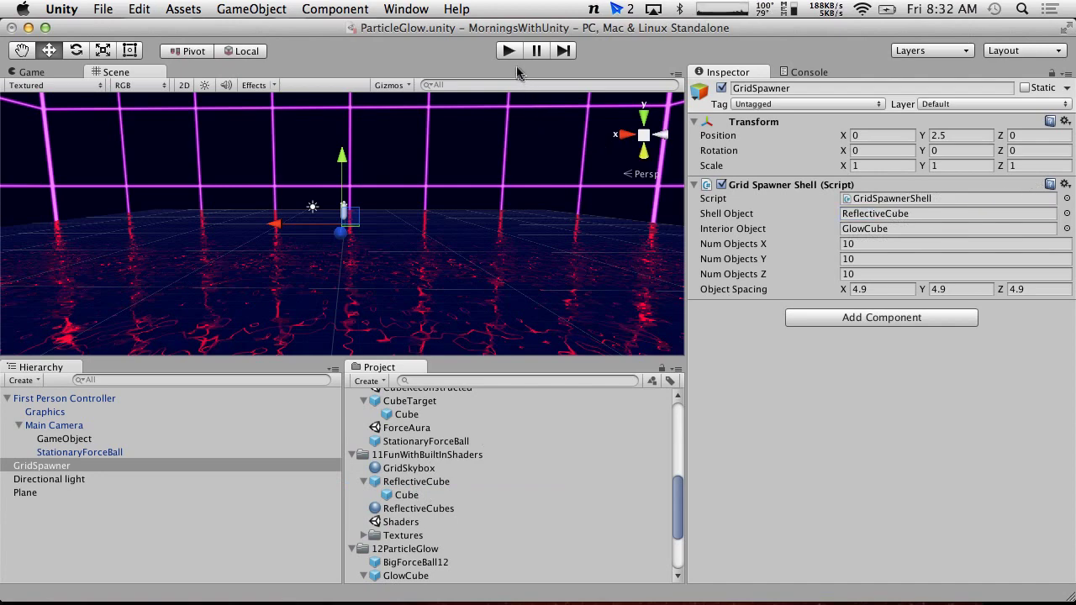
click(509, 51)
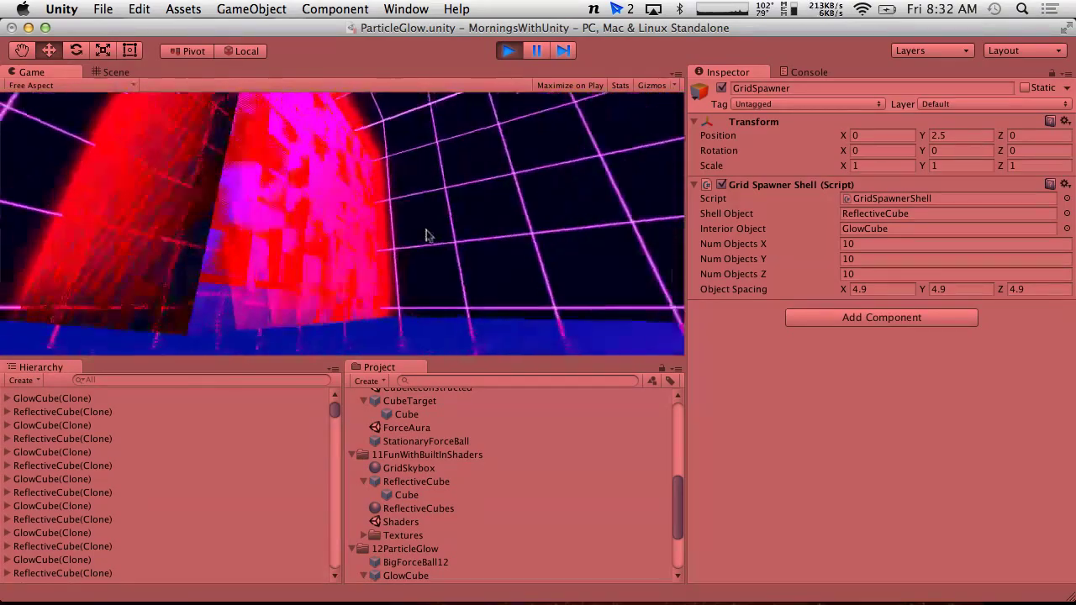
click(507, 51)
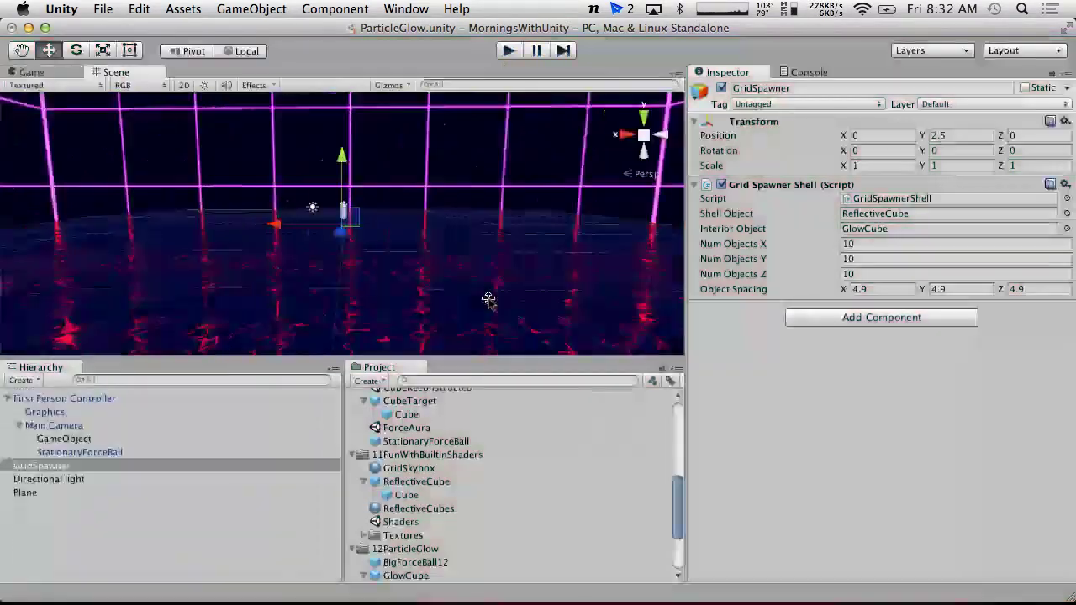
Open the GridSpawnerShell script from the 12ParticleGlow folder in MonoDevelop.
key(super+Tab)
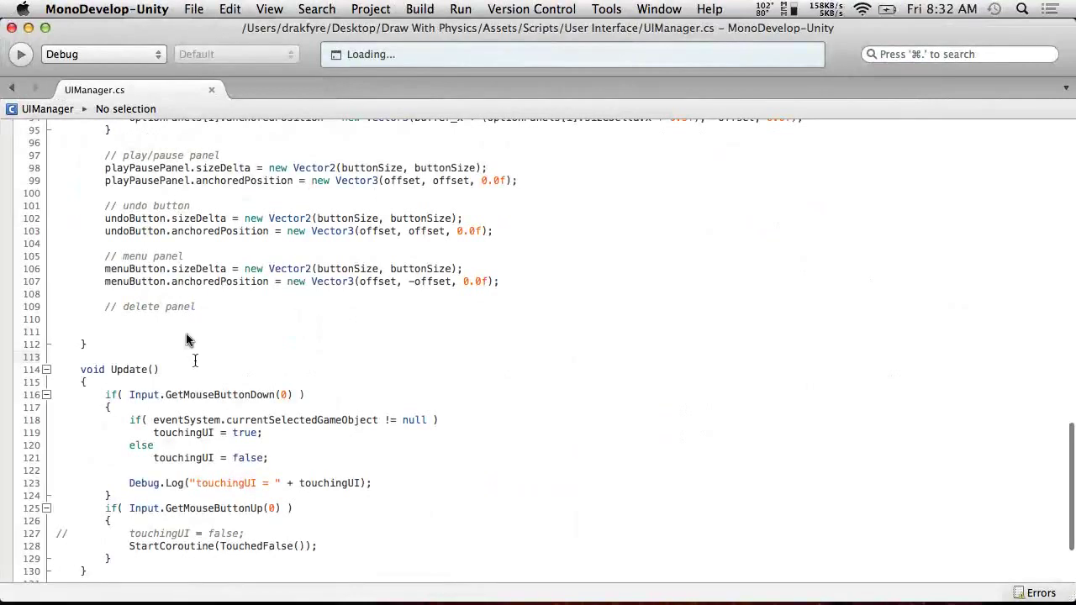
key(ctrl+Left)
scroll(488, 496, down, 3)
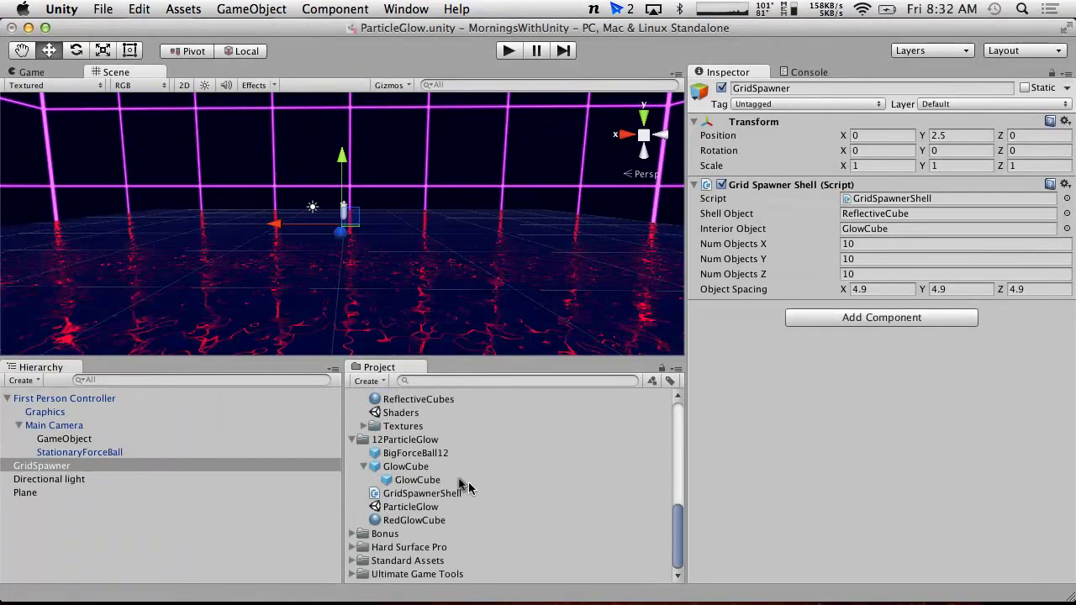
double_click(415, 495)
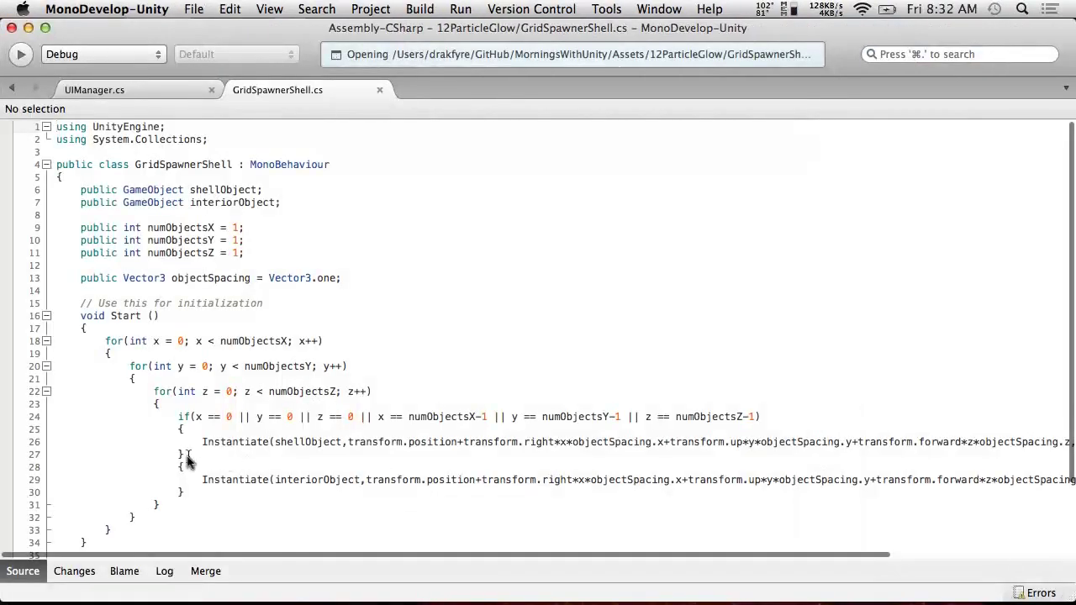
Insert an else before the block that instantiates interiorObject and save the GridSpawnerShell script.
key(Return)
text(else)
click(249, 482)
click(194, 8)
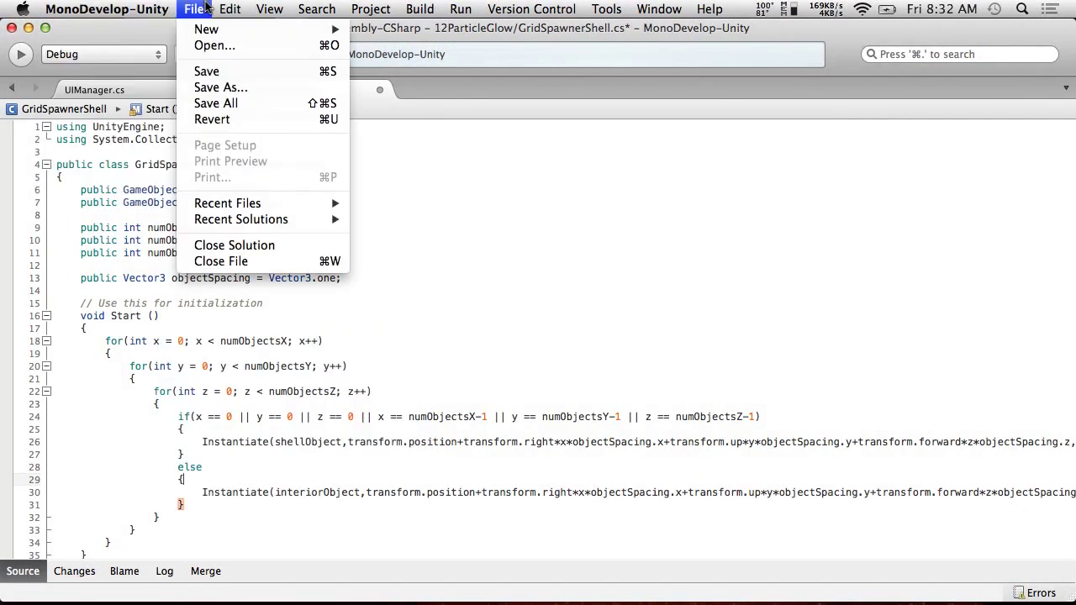
click(277, 70)
Switch back to Unity, play-test the scene with BigForceBall12 balls against the cube grid, and stop playback.
key(ctrl+Left)
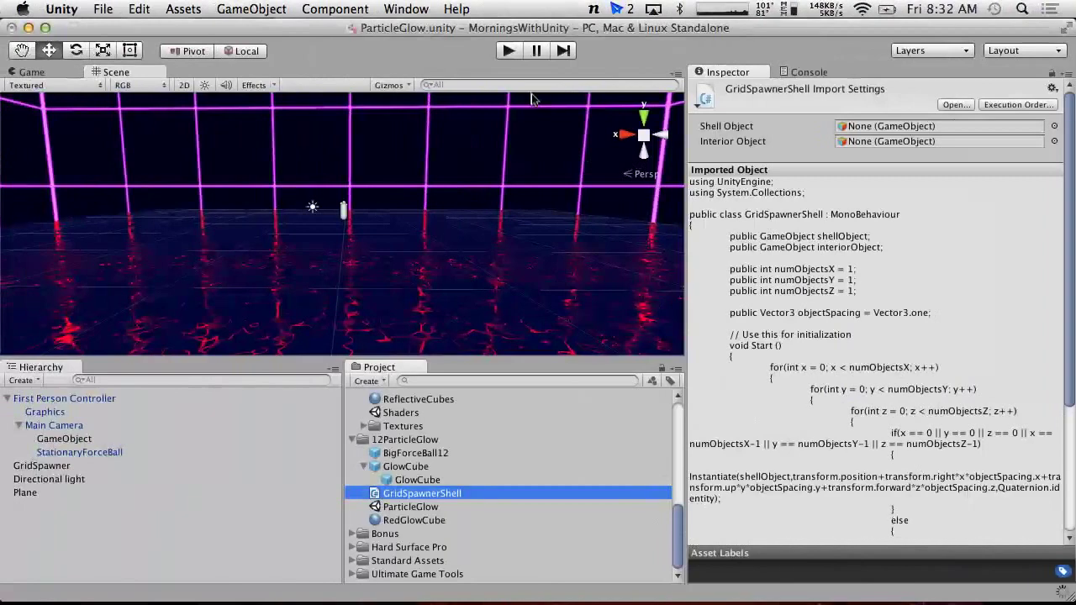
click(507, 51)
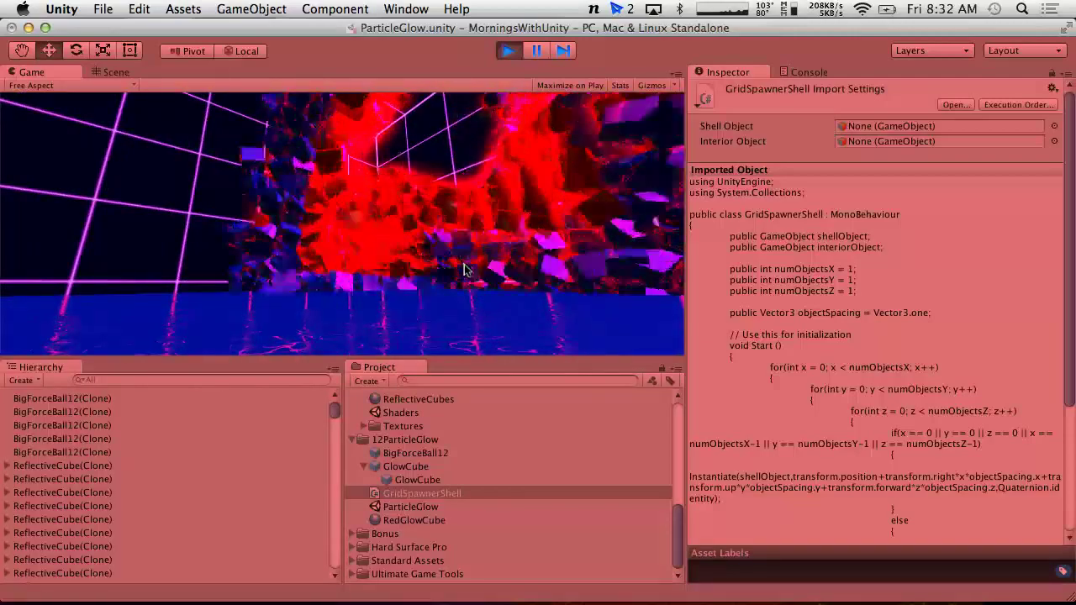
key(super+p)
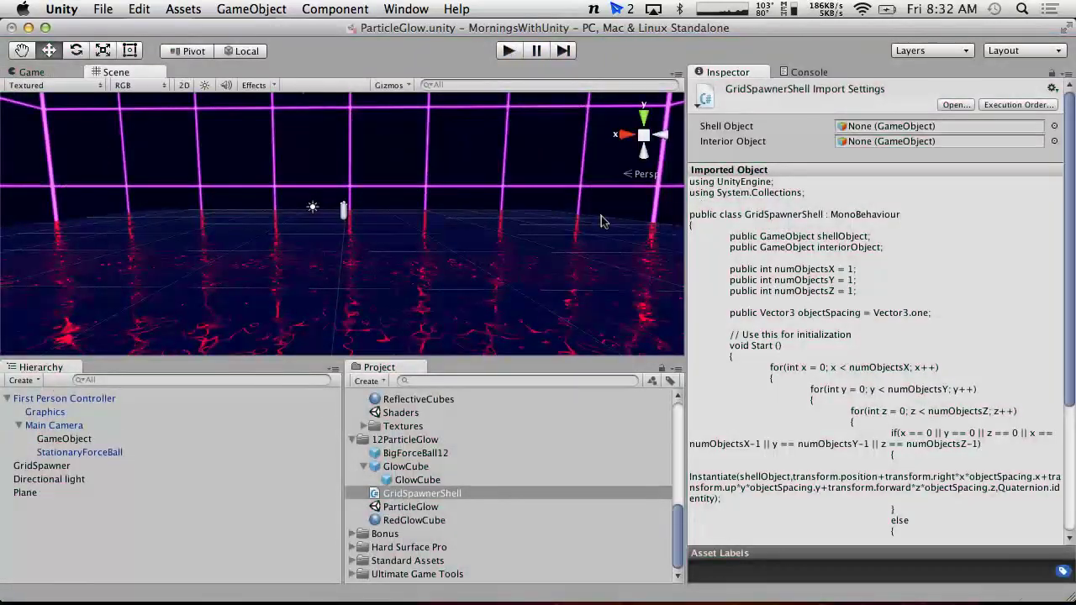
Switch to the desktop space with Flash Media Live Encoder.
key(ctrl+Right)
key(ctrl+Right)
key(ctrl+Right)
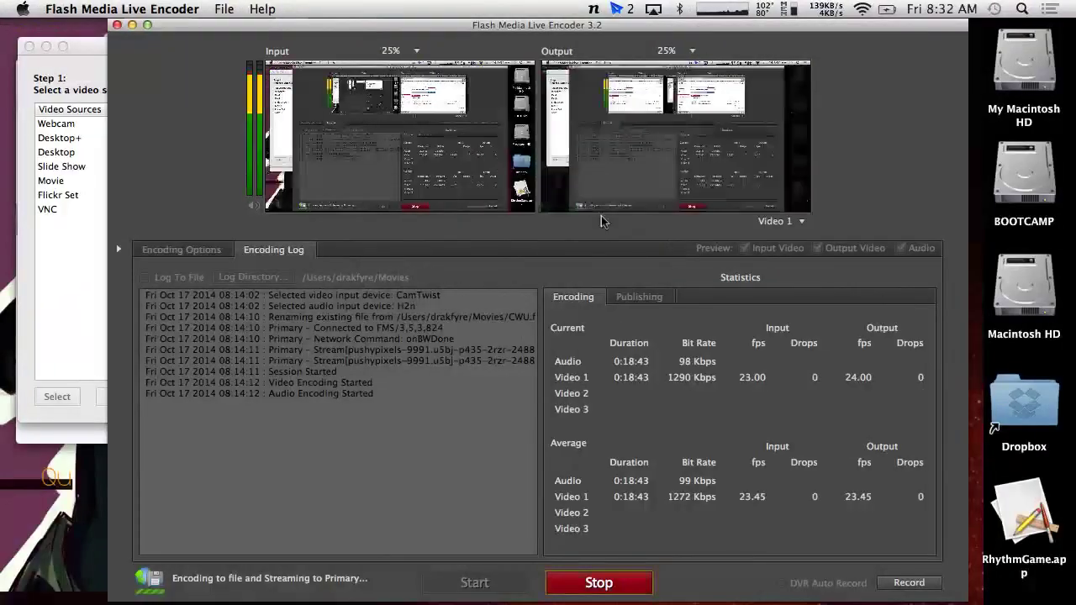